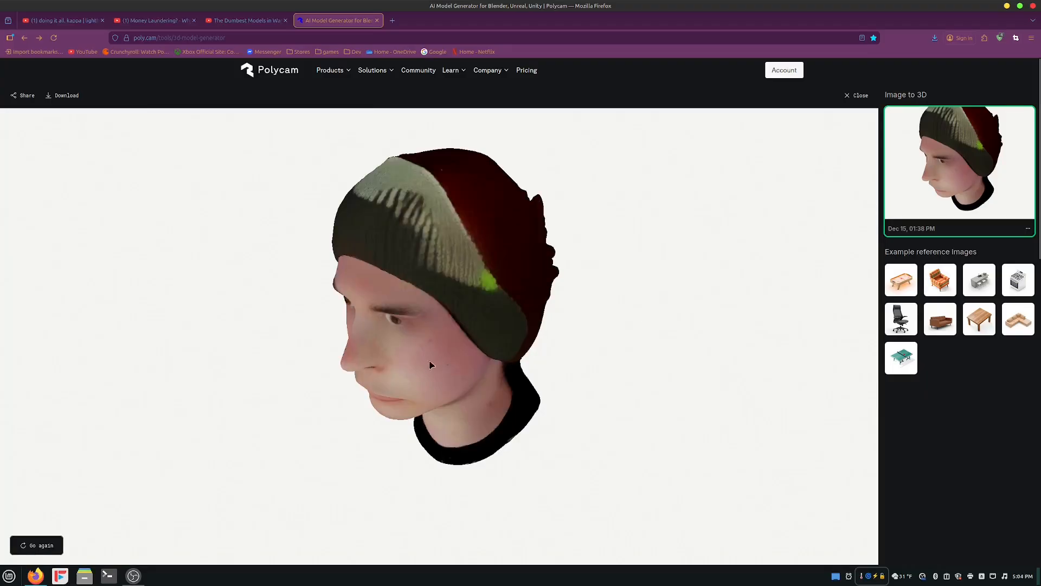
Inspect the generated 3D models of the beanie-wearing head and the cat in the teal cap from several sides.
drag(452, 405, 499, 327)
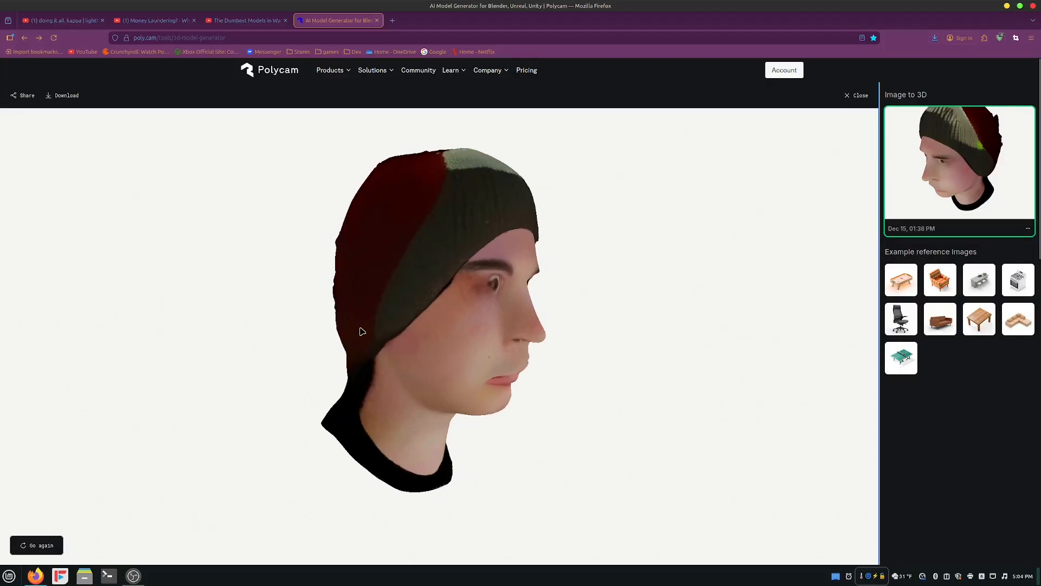
drag(360, 330, 429, 329)
drag(329, 327, 486, 365)
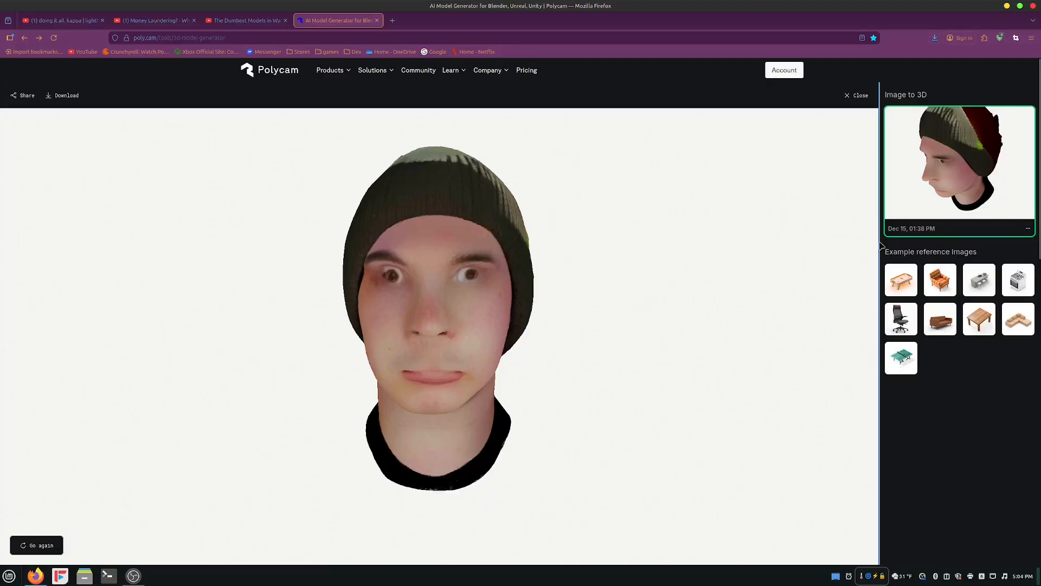
click(849, 96)
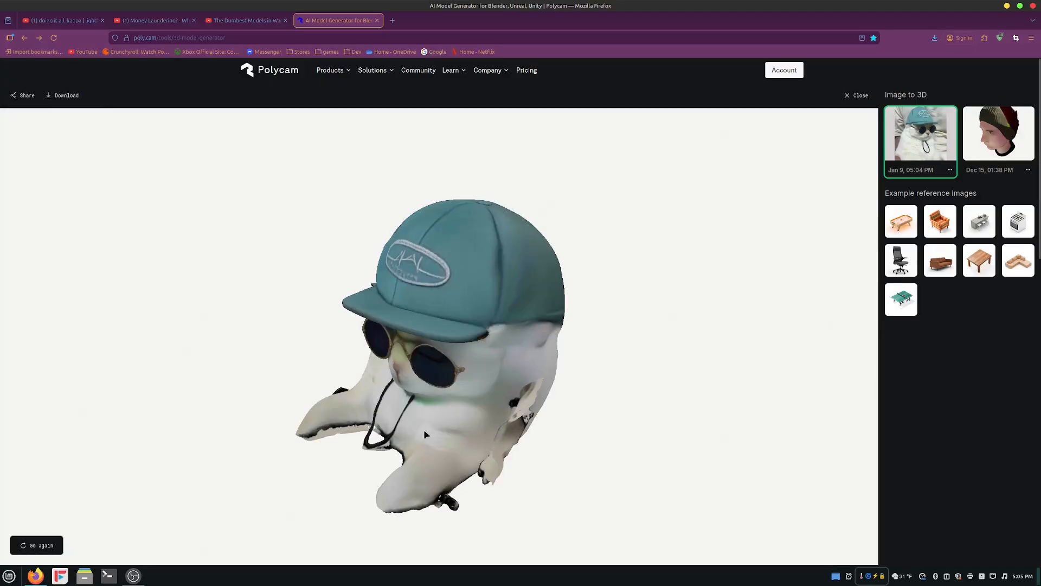
drag(424, 430, 502, 353)
drag(405, 390, 586, 433)
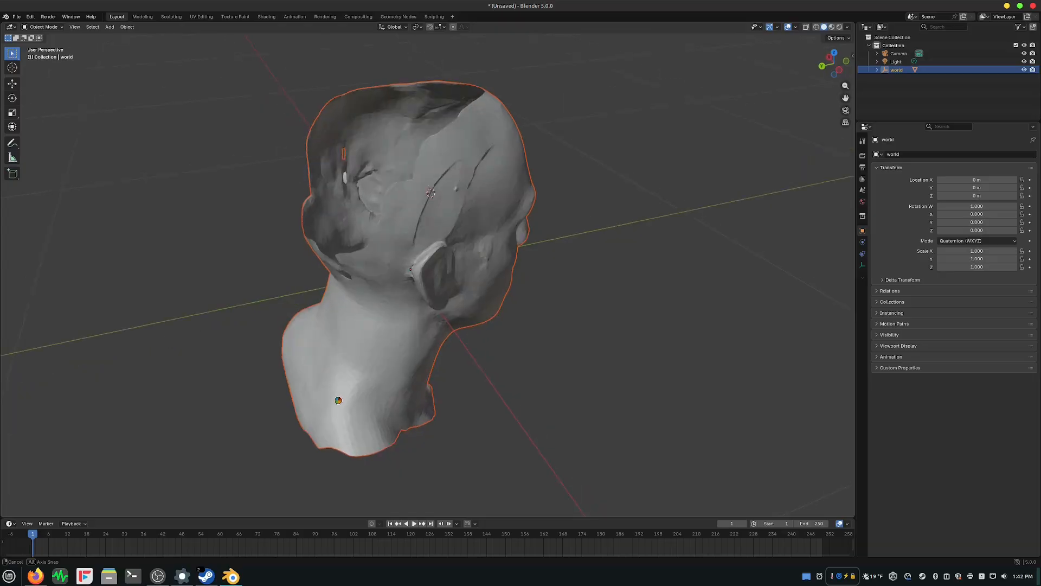
Examine the imported head scan from the back, sides and close up.
middle_drag(336, 400, 391, 368)
scroll(390, 367, up, 4)
middle_drag(467, 352, 298, 377)
scroll(312, 349, up, 3)
scroll(323, 351, up, 5)
scroll(320, 375, down, 4)
scroll(293, 341, down, 5)
middle_drag(286, 305, 485, 321)
scroll(463, 283, down, 4)
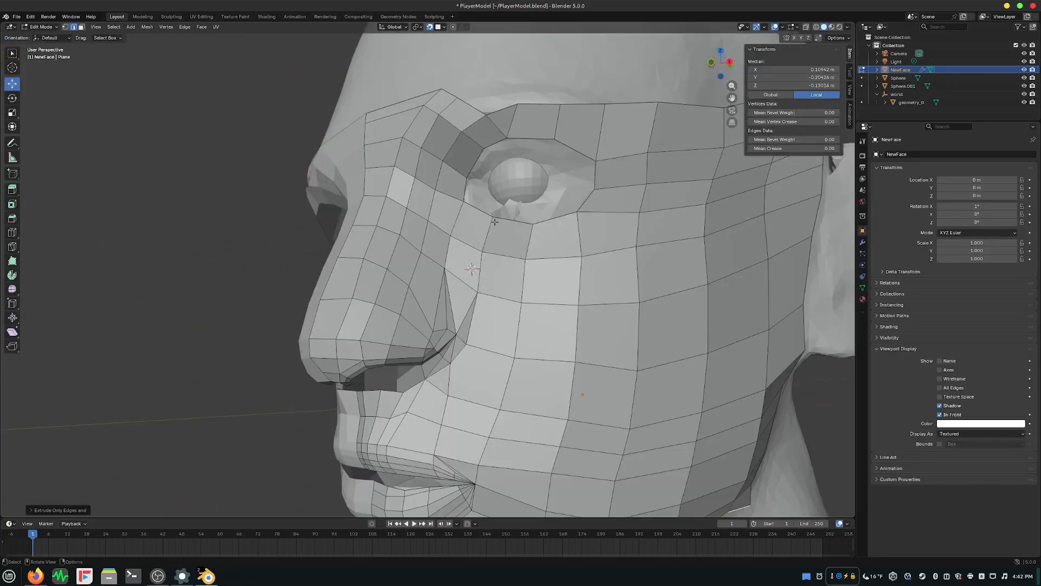
Nudge the short edge below the inner corner of the eye on the NewFace mesh.
middle_drag(491, 234, 496, 223)
scroll(496, 222, up, 2)
key(g)
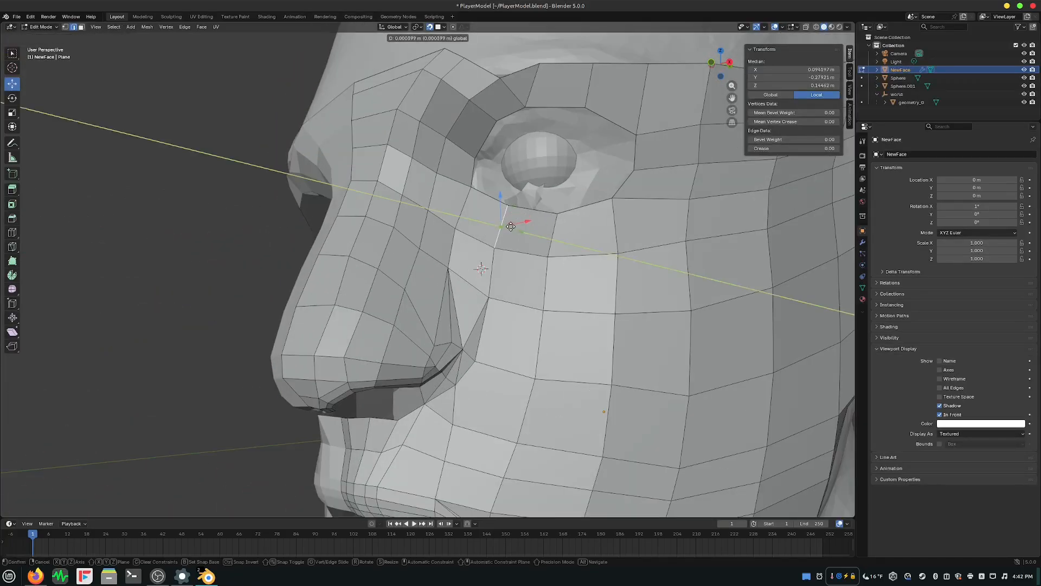
drag(511, 227, 500, 227)
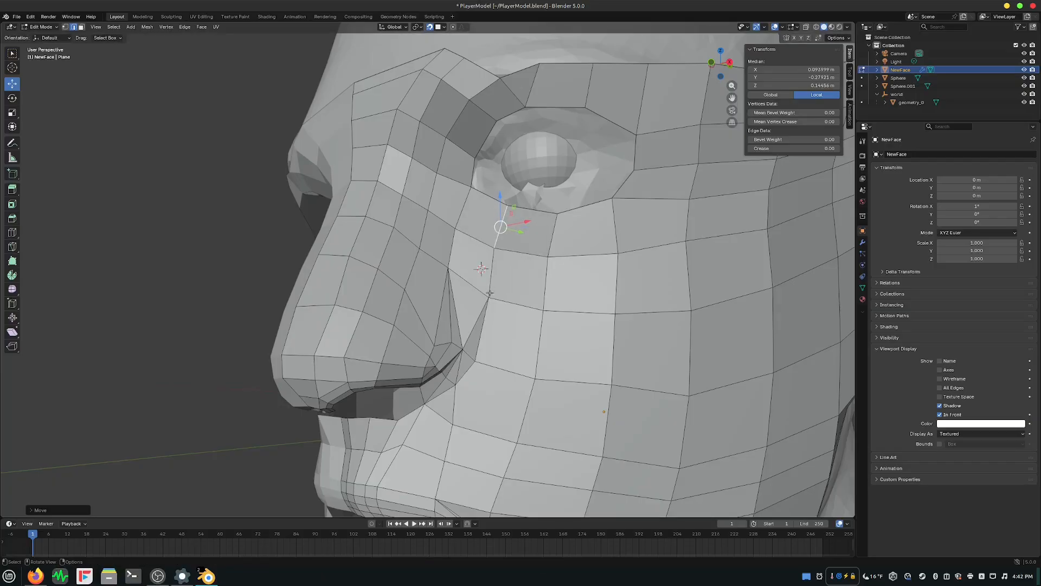
Select the chain of open edges along the jawline from chin to ear and extrude it under the jaw.
scroll(490, 293, down, 2)
middle_drag(490, 293, 542, 362)
scroll(575, 273, up, 2)
click(736, 224)
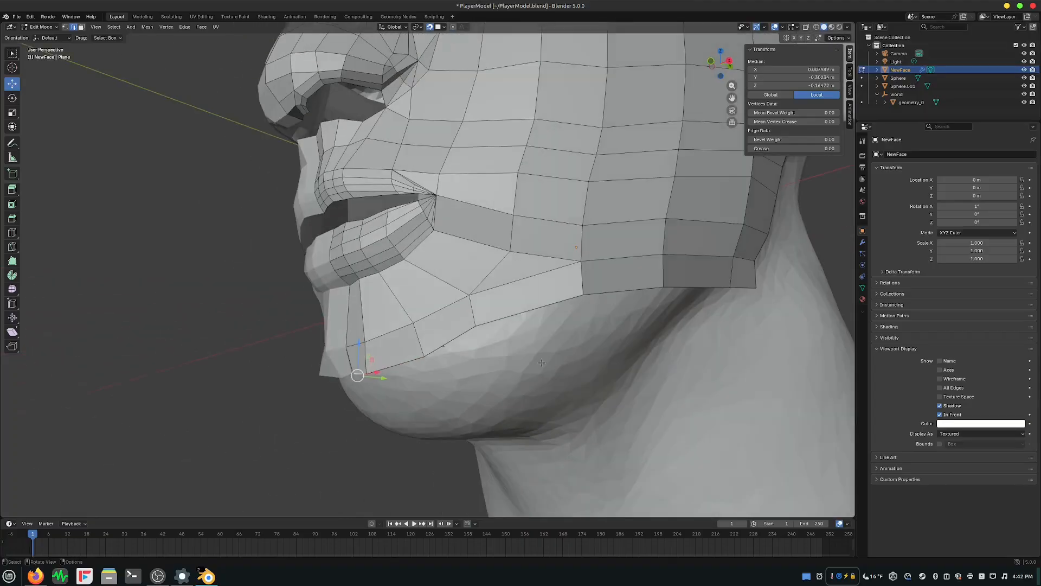
ctrl+click(760, 279)
right_click(564, 324)
click(610, 321)
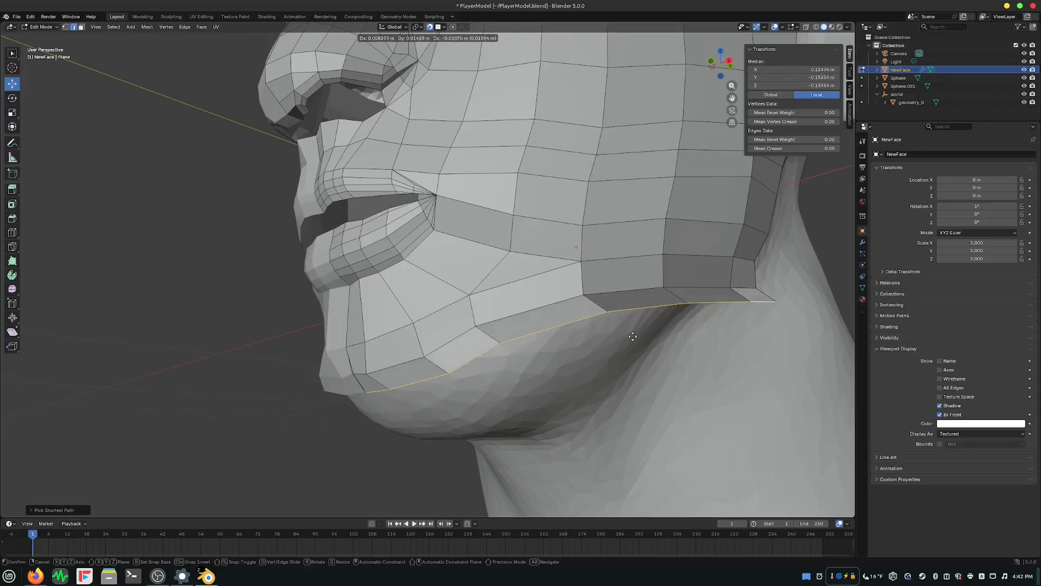
click(632, 335)
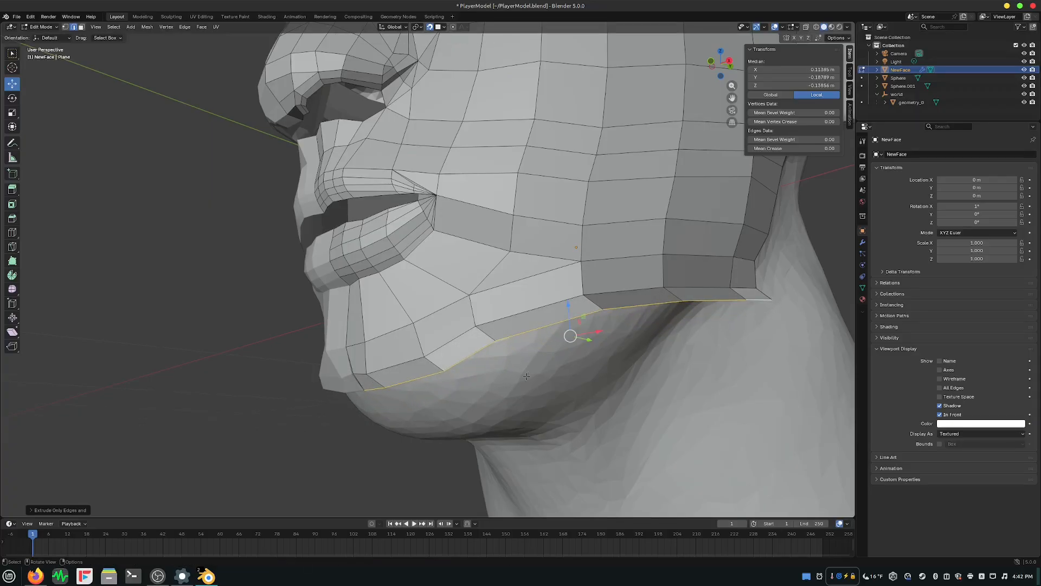
Extrude the same jawline edge chain again to add a second row of faces beneath the jaw.
middle_drag(629, 336, 521, 367)
key(ctrl+e)
click(513, 331)
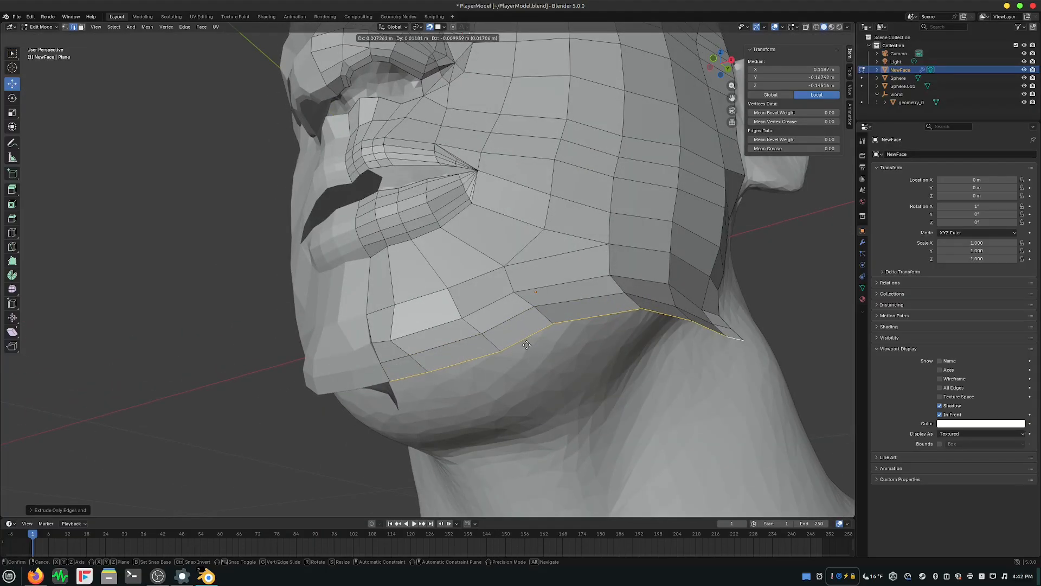
click(518, 360)
Switch to vertex selection and adjust the vertex near the chin's centre line, just above the new rows.
middle_drag(518, 360, 337, 281)
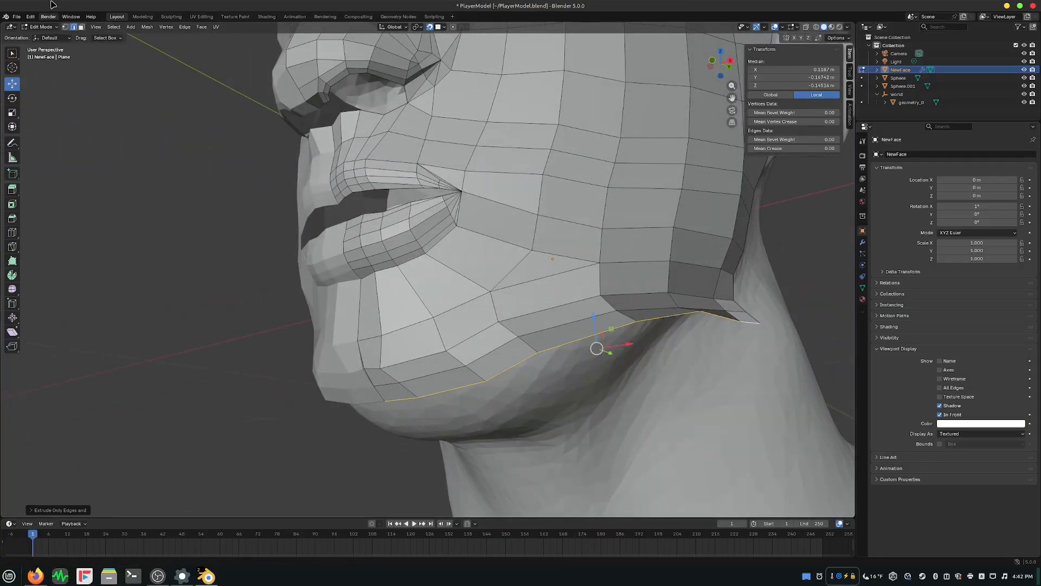
click(65, 27)
scroll(409, 412, up, 2)
shift+middle_drag(409, 412, 527, 302)
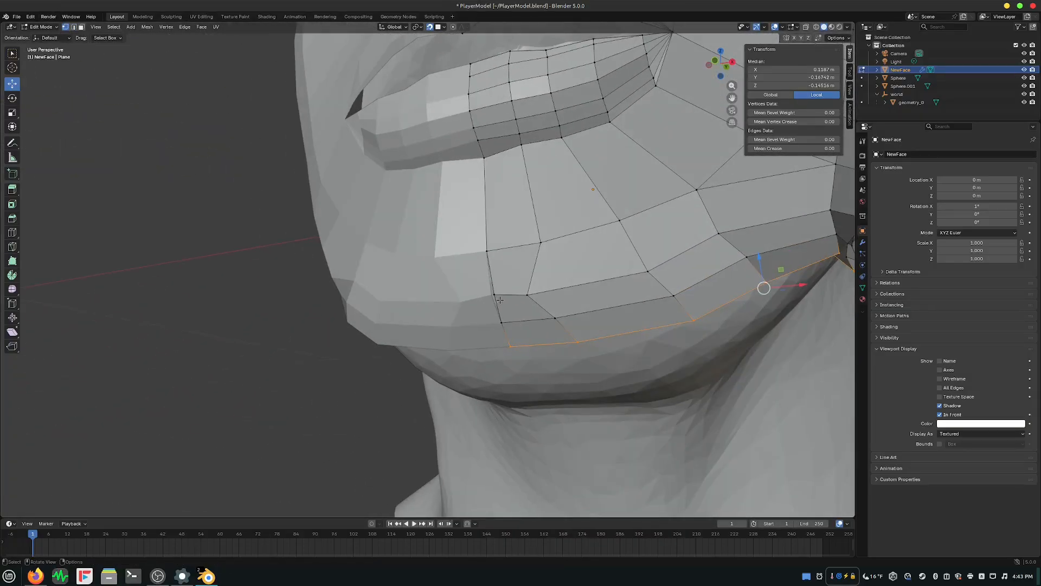
click(497, 298)
drag(498, 294, 500, 298)
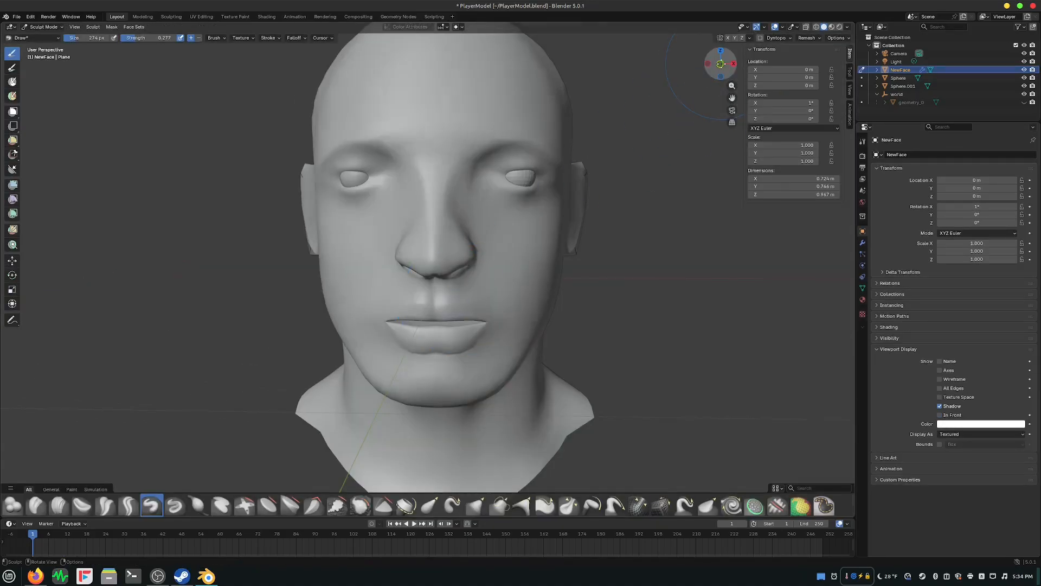
Examine the smoothed head in the straight front view, checking the overall shape and the facial features.
click(720, 63)
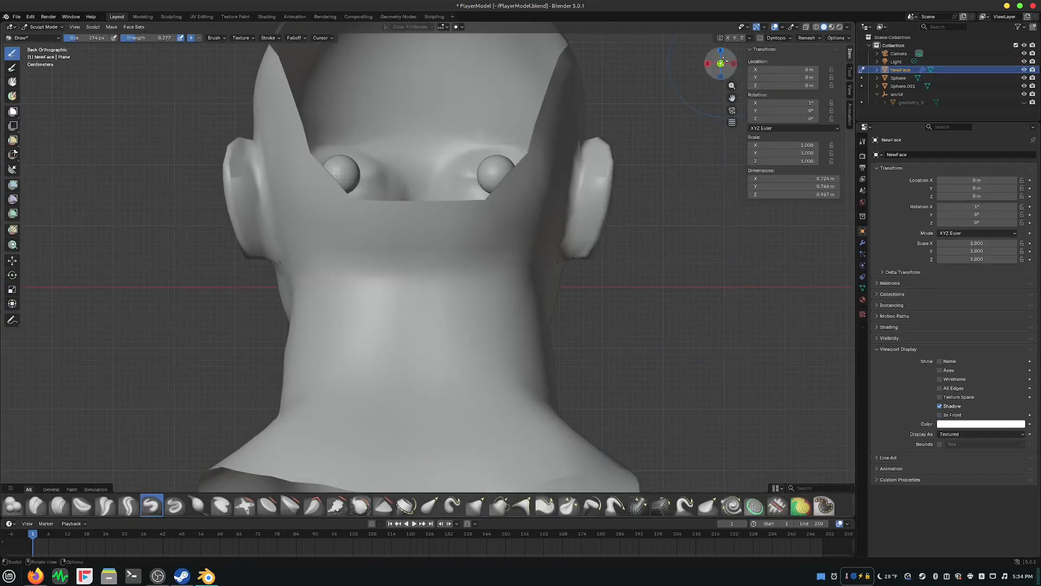
click(721, 62)
scroll(705, 260, down, 3)
scroll(738, 310, up, 2)
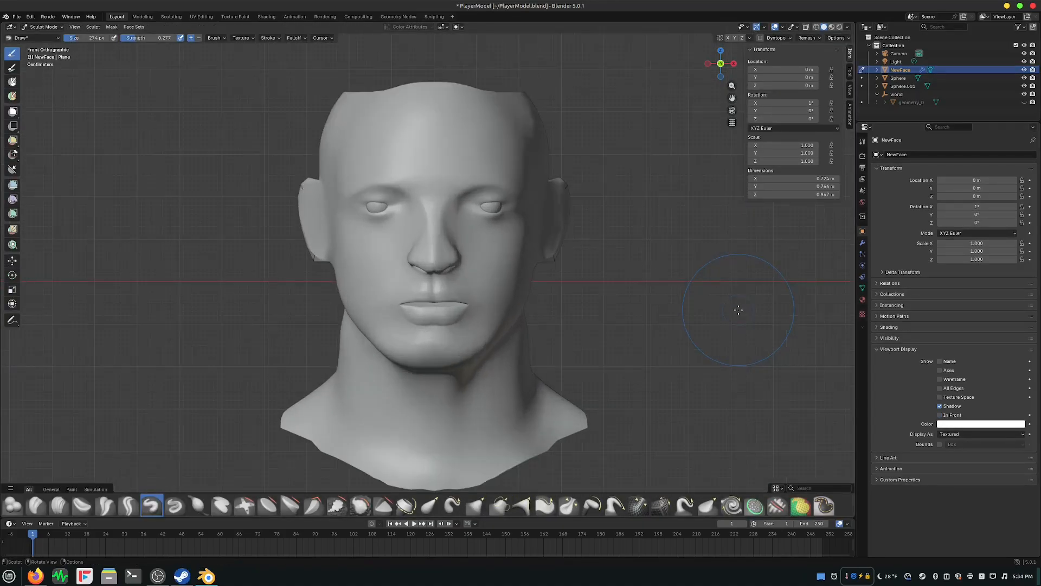
scroll(739, 310, up, 1)
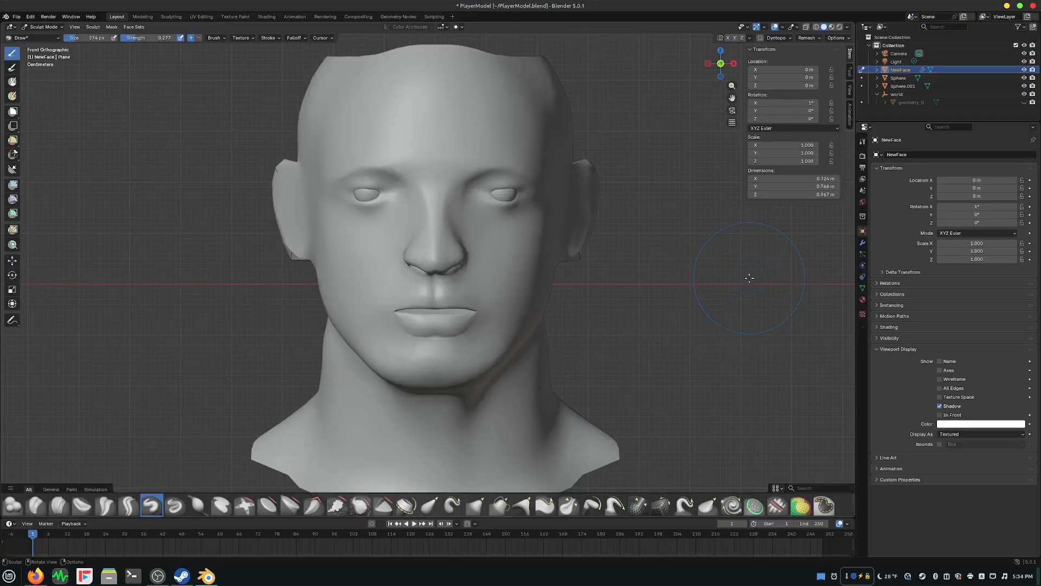
scroll(749, 277, up, 3)
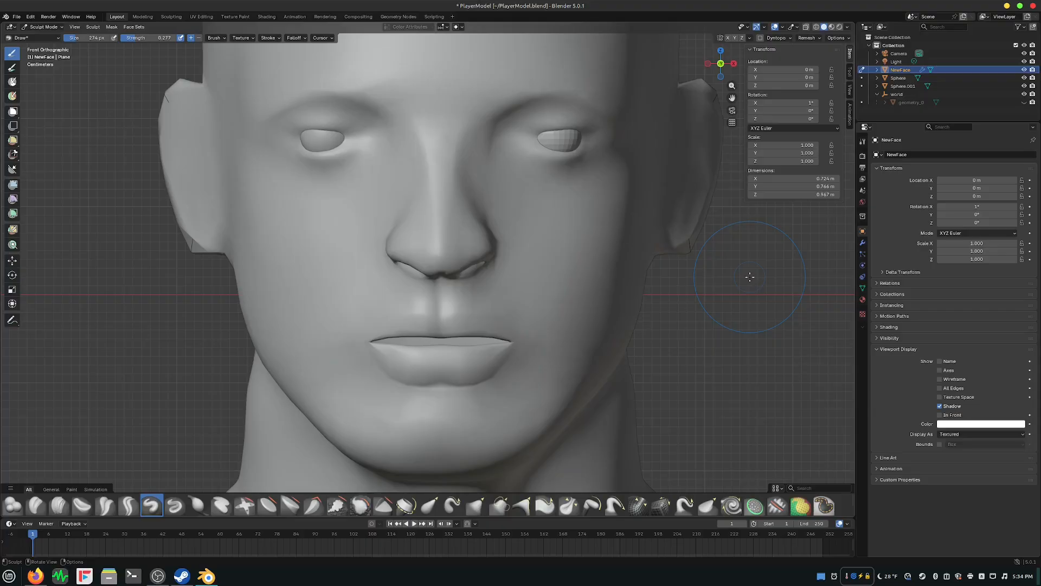
scroll(753, 249, down, 2)
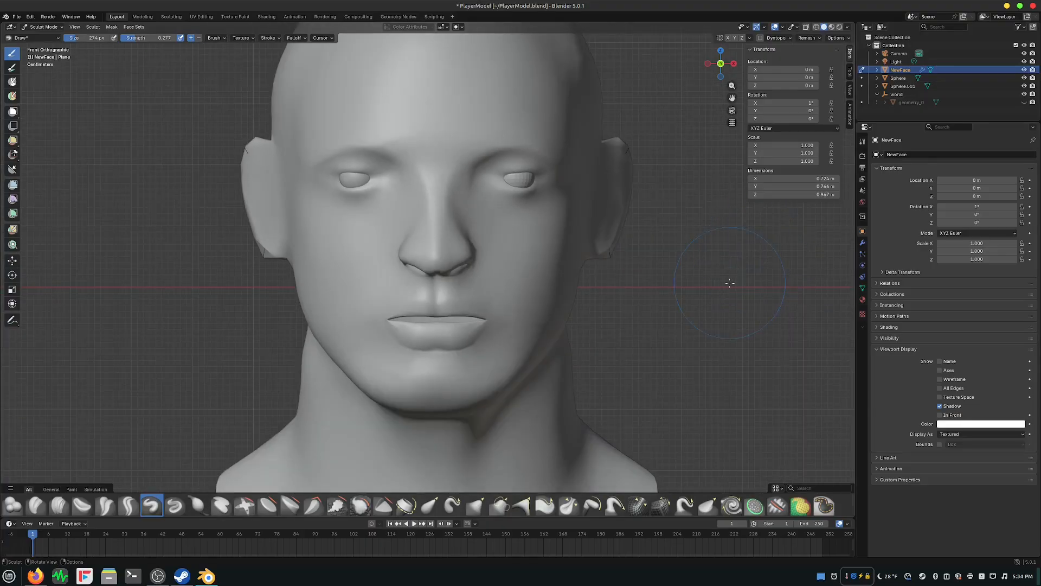
Open the front reference photo 20251215_130907.jpg beside the head, compare the facial features up close, and close the photo.
click(110, 577)
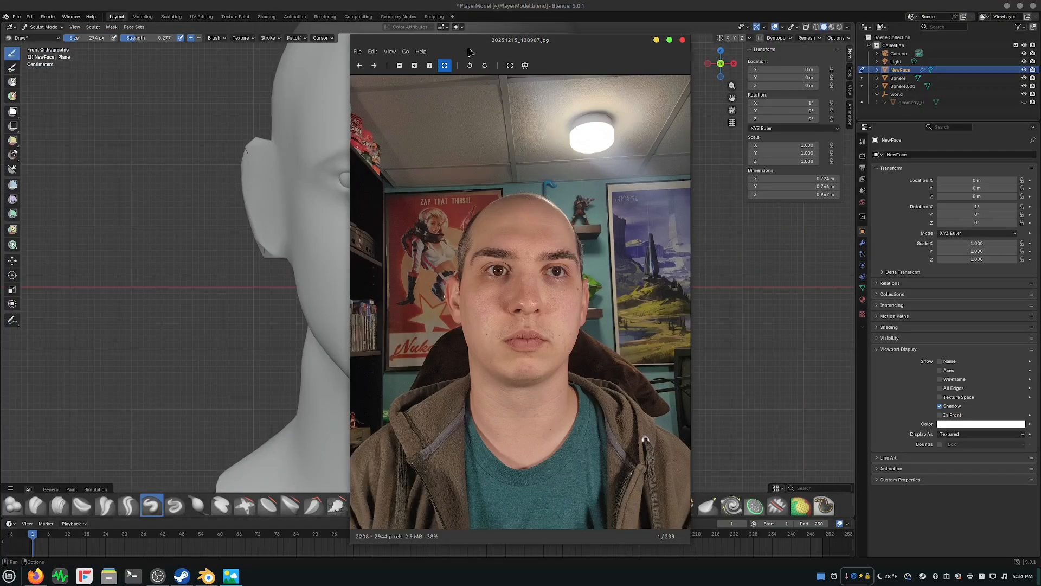
drag(470, 52, 751, 27)
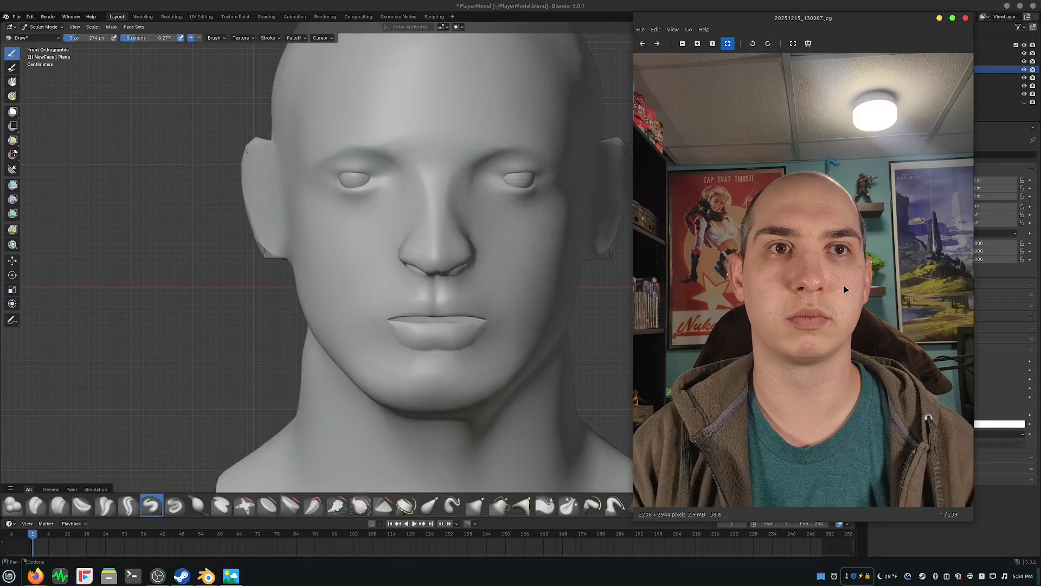
scroll(825, 287, up, 5)
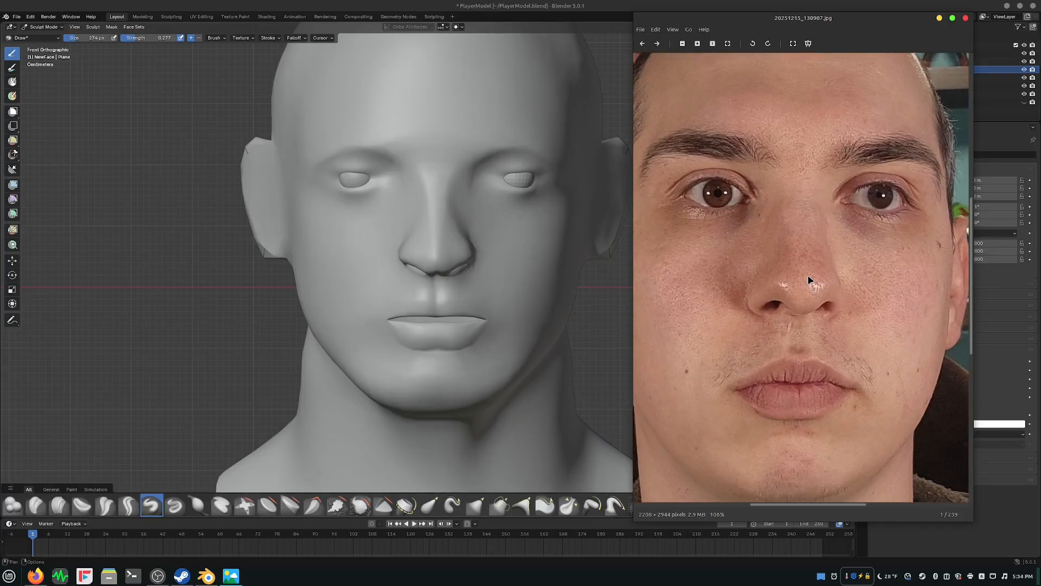
scroll(809, 280, down, 1)
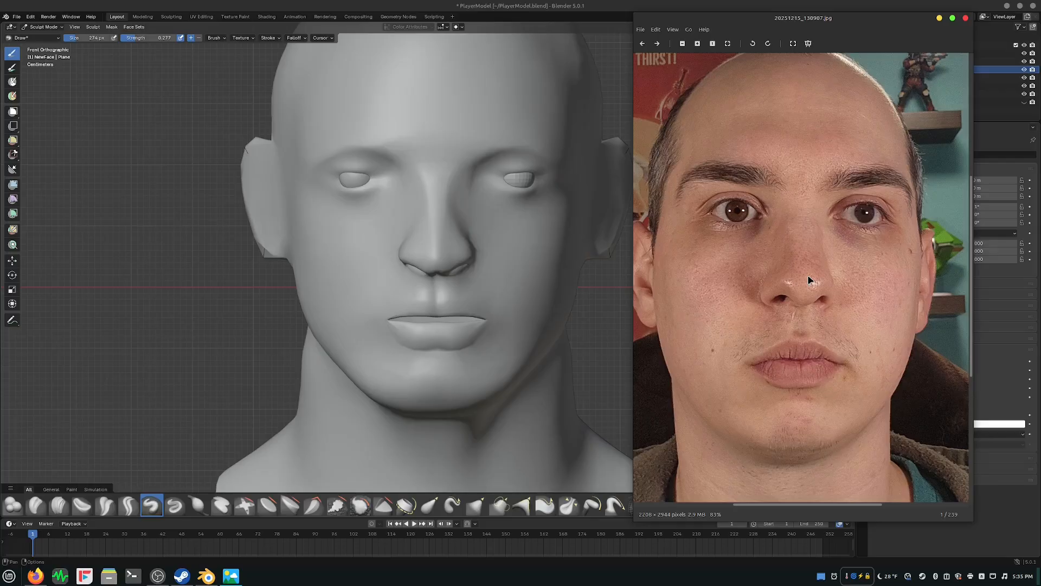
scroll(799, 275, down, 1)
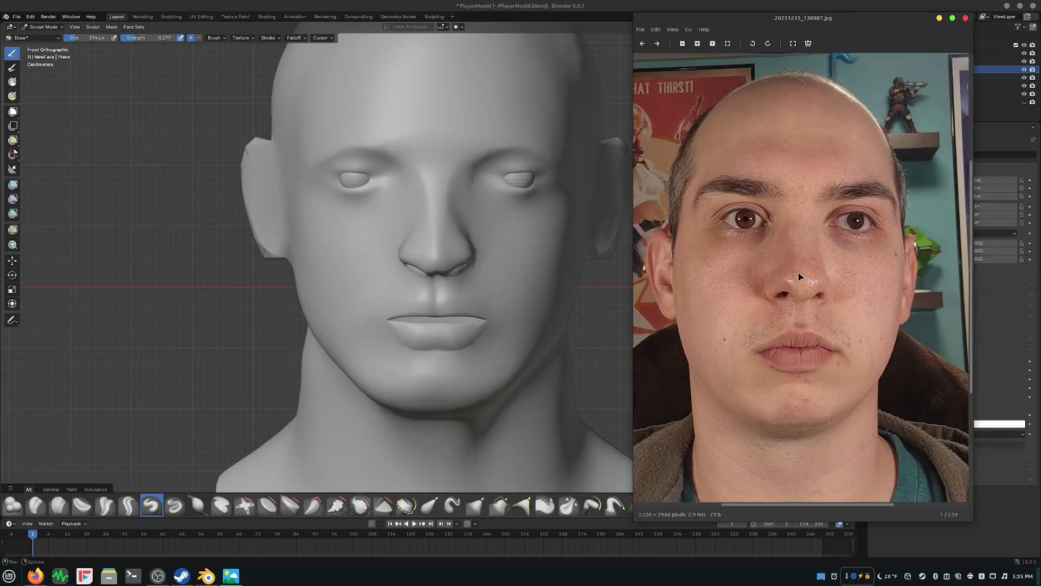
click(966, 18)
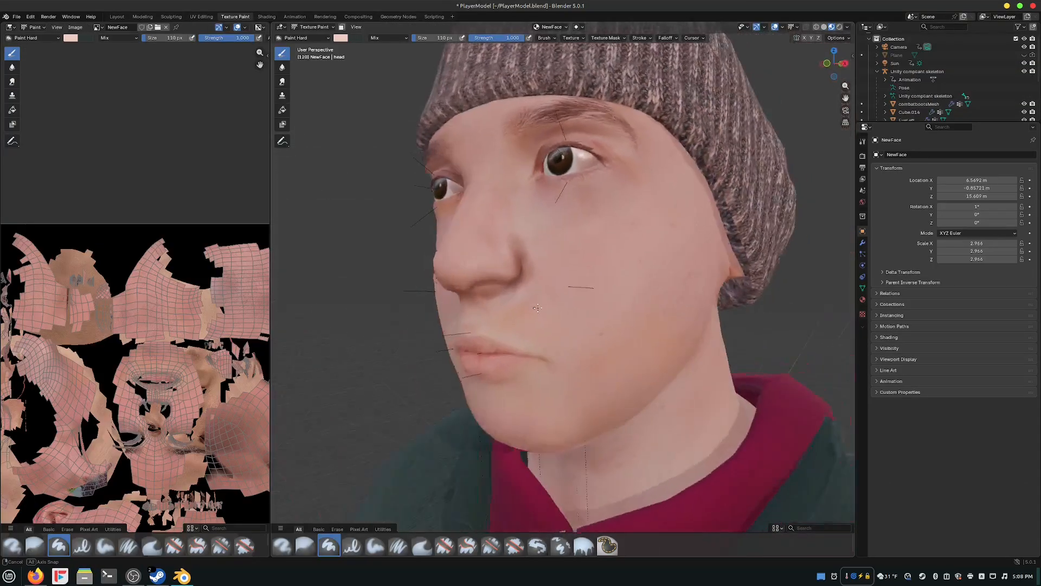
mouse_move(597, 325)
middle_down()
mouse_move(602, 271)
mouse_move(607, 314)
mouse_move(604, 288)
mouse_move(575, 320)
mouse_move(545, 316)
middle_up()
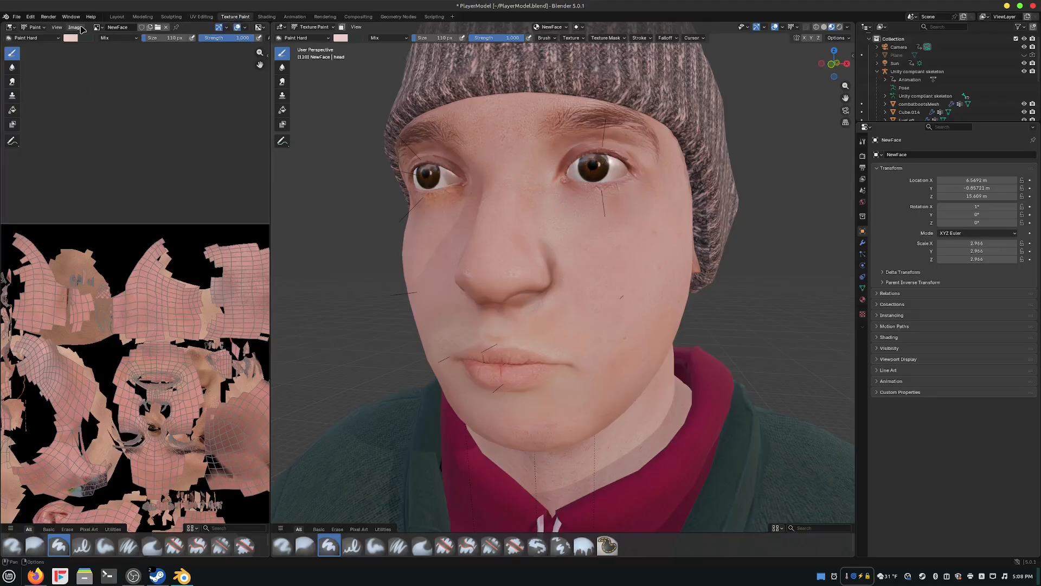
click(158, 27)
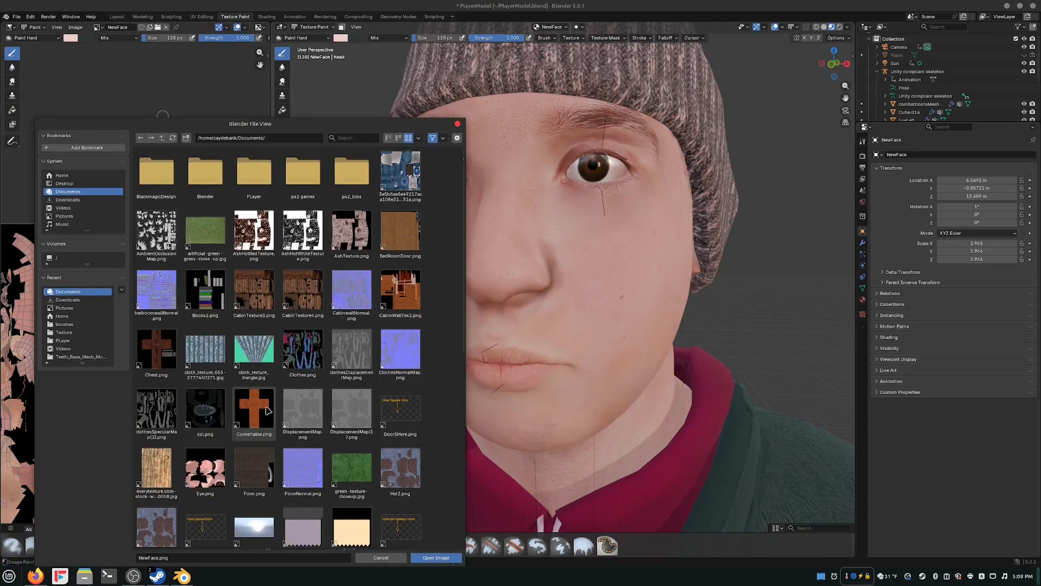
click(381, 558)
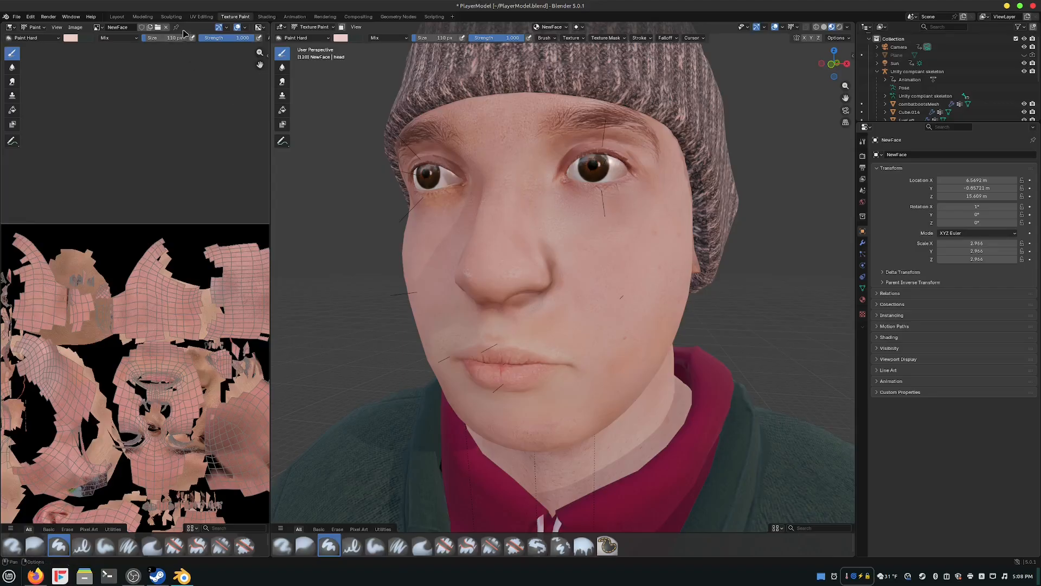
Create a new image named NewNewFace and assign it to the image texture node feeding the NewFace material's colour mix.
click(150, 27)
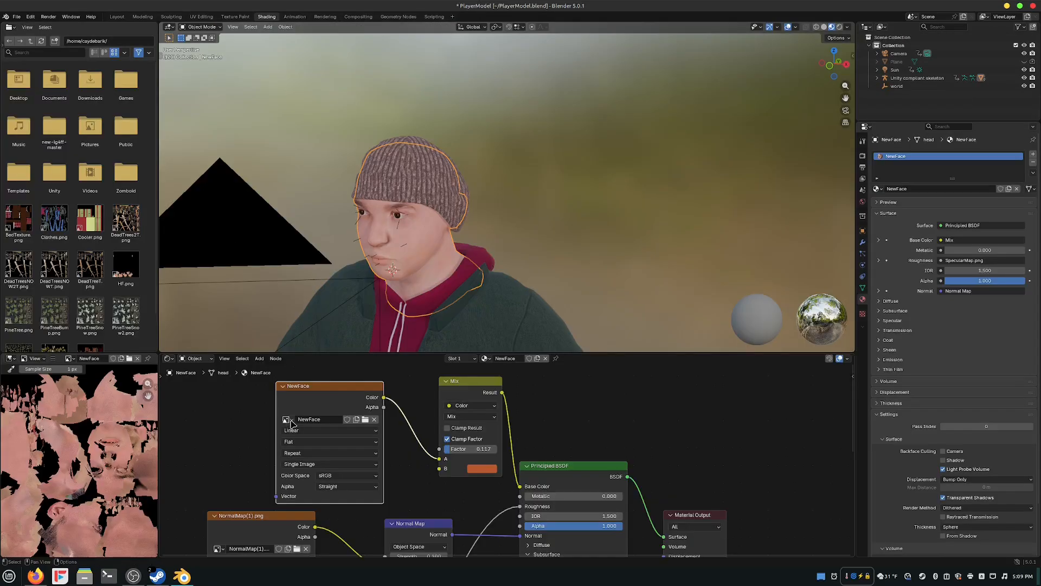
click(288, 419)
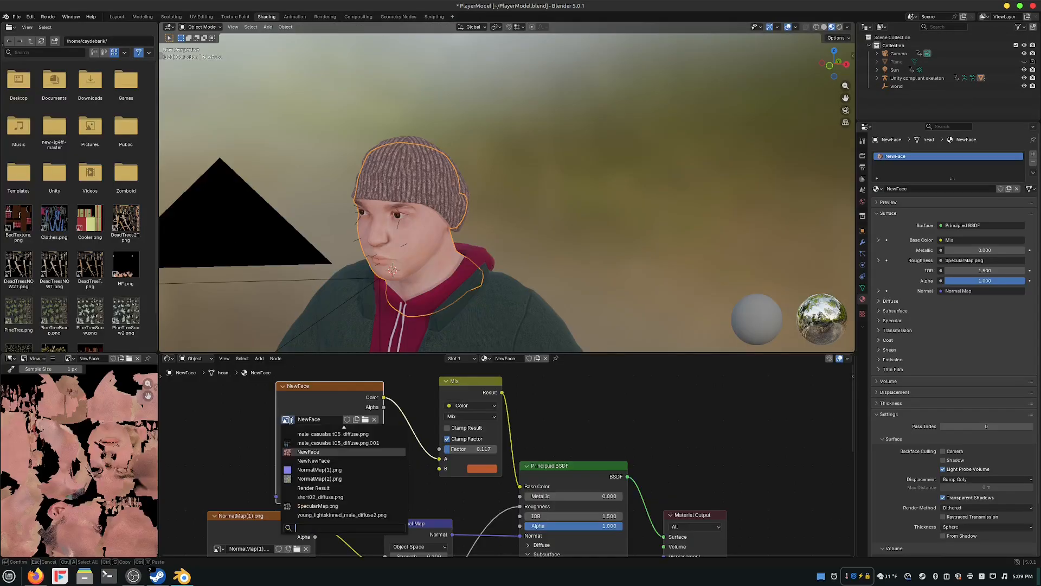
click(292, 460)
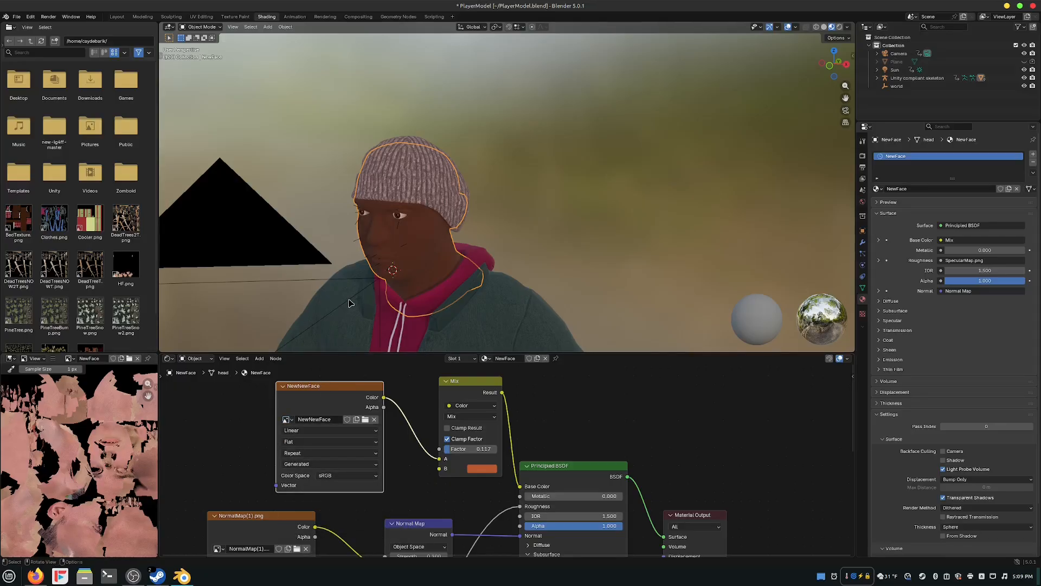
middle_drag(383, 282, 408, 277)
scroll(410, 274, up, 4)
shift+middle_drag(450, 244, 620, 172)
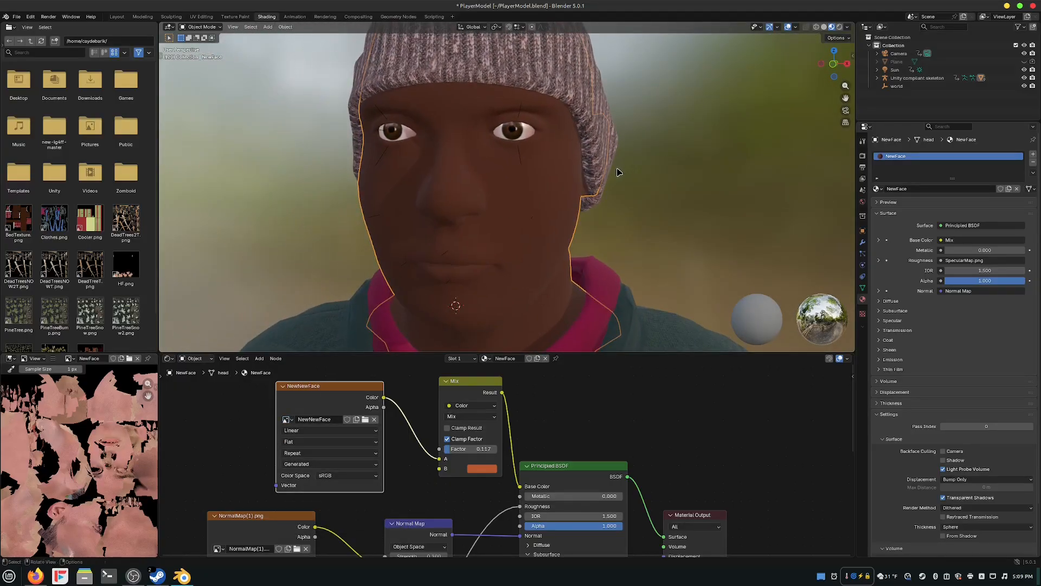
Return to texture painting and cover the upper half of the face with the pale pink Paint Hard brush.
click(235, 16)
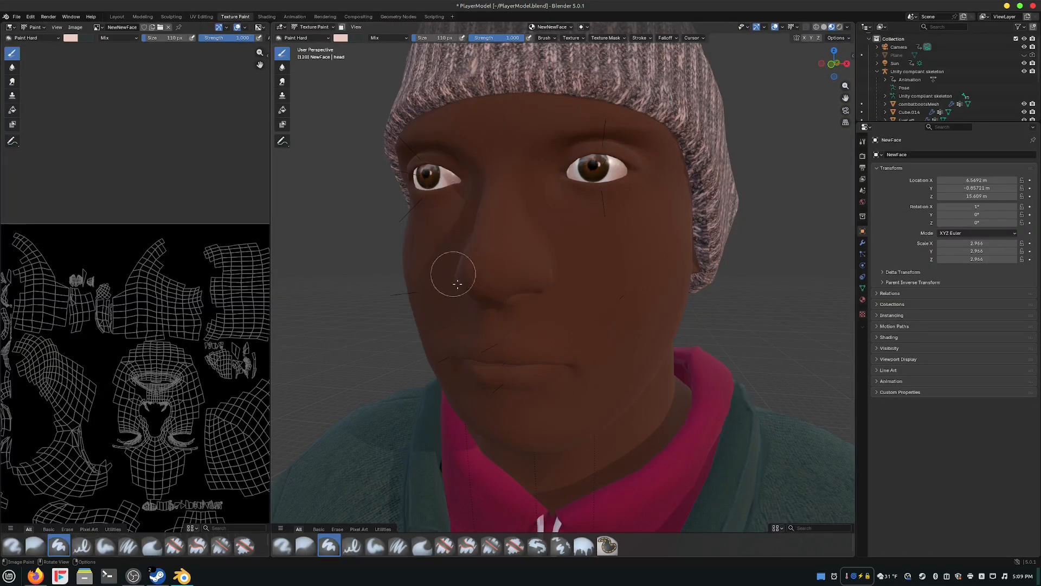
scroll(489, 285, down, 3)
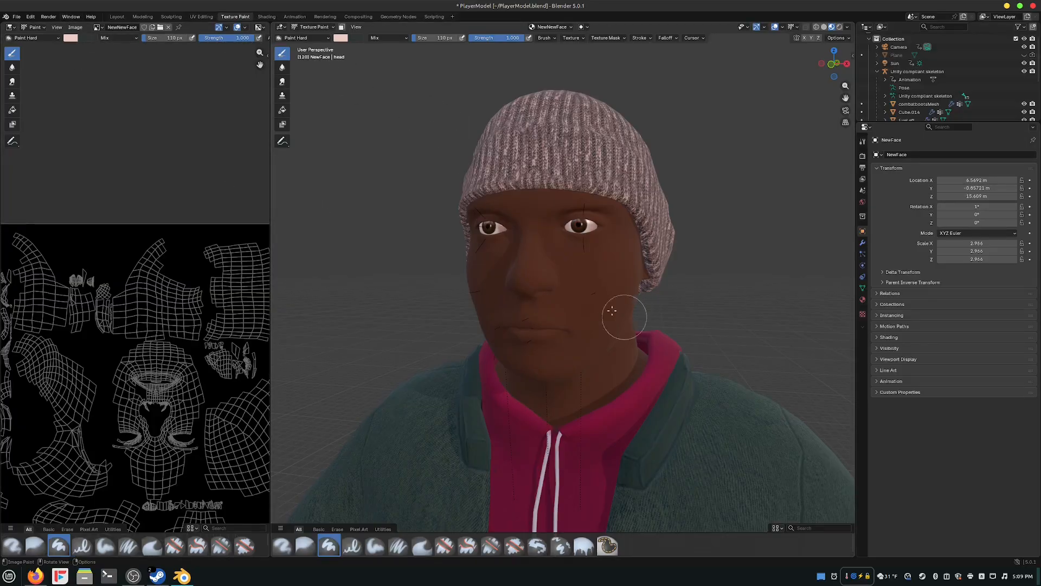
mouse_move(612, 311)
mouse_down()
mouse_move(629, 239)
mouse_move(448, 186)
mouse_up()
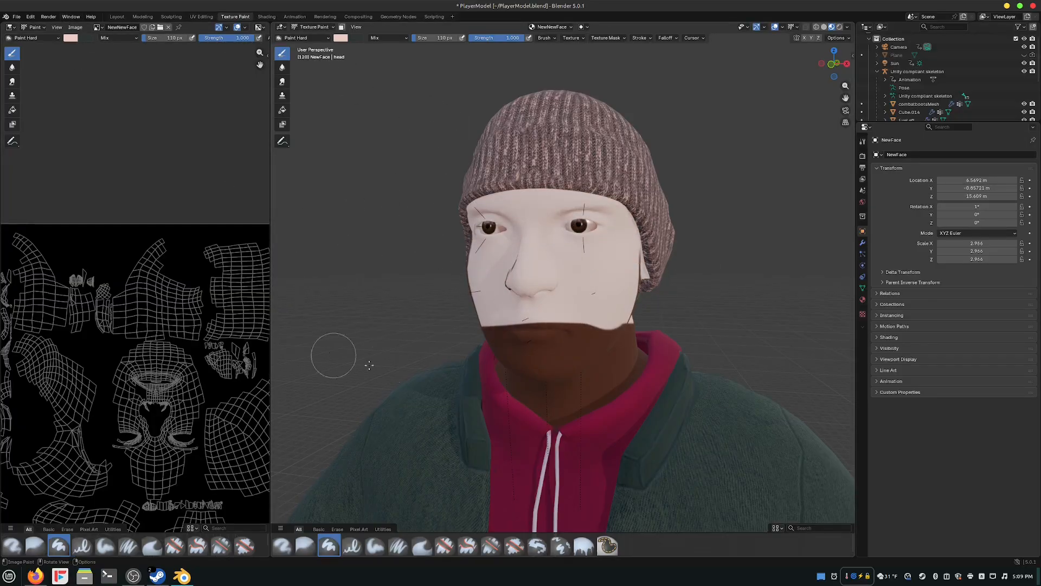
Cover the lower face, jaw and neck with the pale pink base colour, including the unpainted patches under the chin.
mouse_move(369, 365)
mouse_down()
mouse_move(623, 387)
mouse_move(640, 358)
mouse_move(369, 333)
mouse_move(510, 370)
mouse_up()
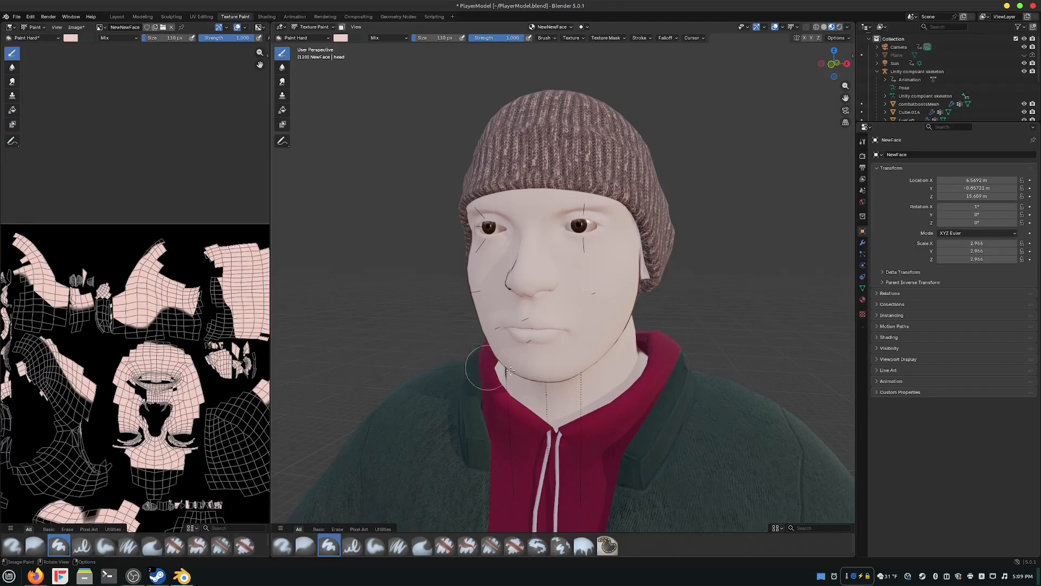
middle_drag(511, 370, 633, 373)
mouse_move(607, 388)
mouse_down()
mouse_move(493, 395)
mouse_move(444, 359)
mouse_move(413, 298)
mouse_move(685, 216)
mouse_move(425, 254)
mouse_move(441, 319)
mouse_up()
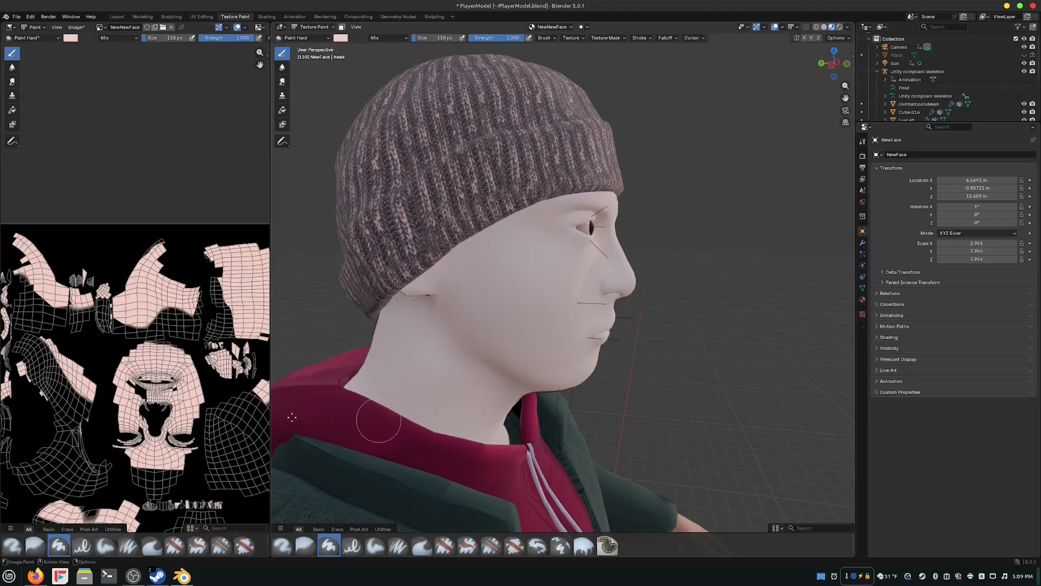
mouse_move(292, 418)
middle_down()
mouse_move(624, 391)
mouse_move(700, 372)
middle_up()
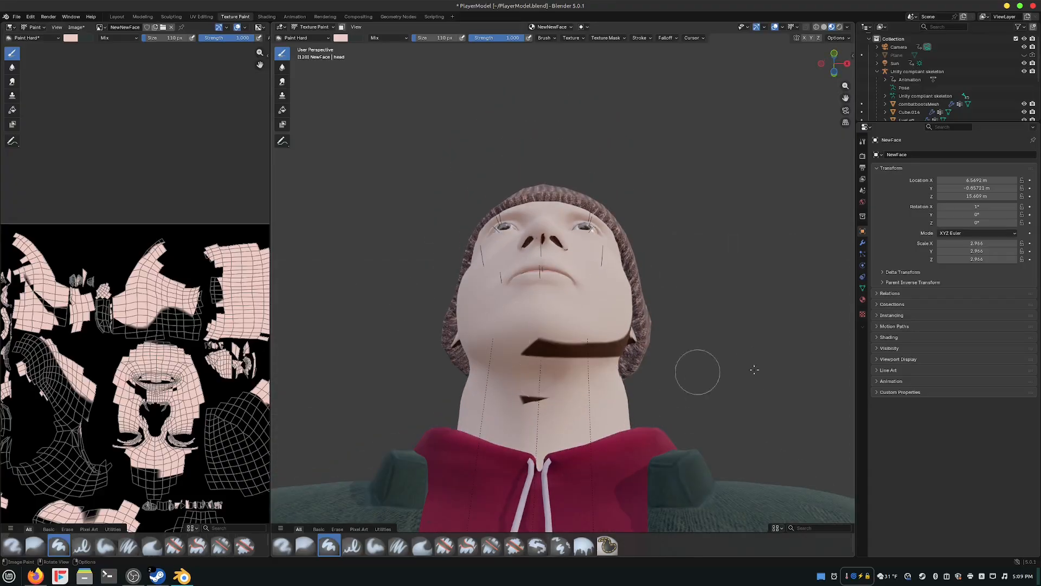
drag(624, 350, 526, 354)
middle_drag(526, 354, 623, 347)
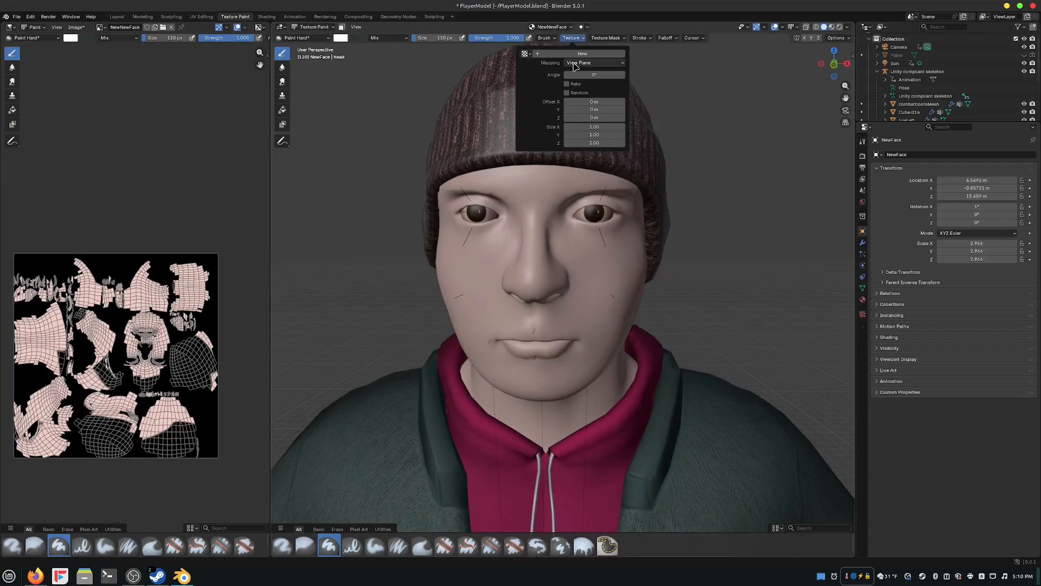
Set the brush texture mapping to Stencil and load the front photo 20251215_130907.jpg as the brush texture.
click(576, 64)
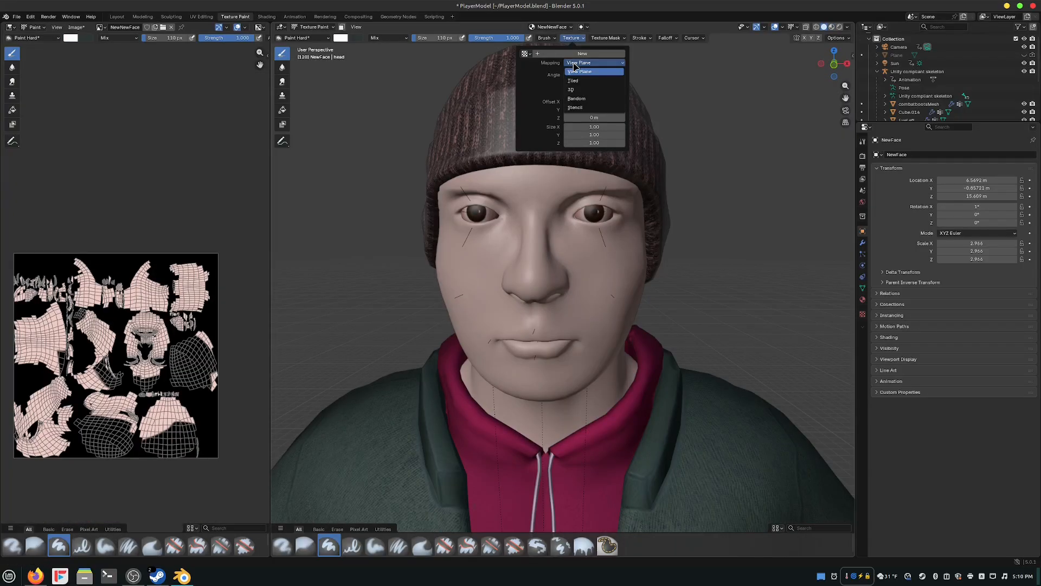
click(591, 108)
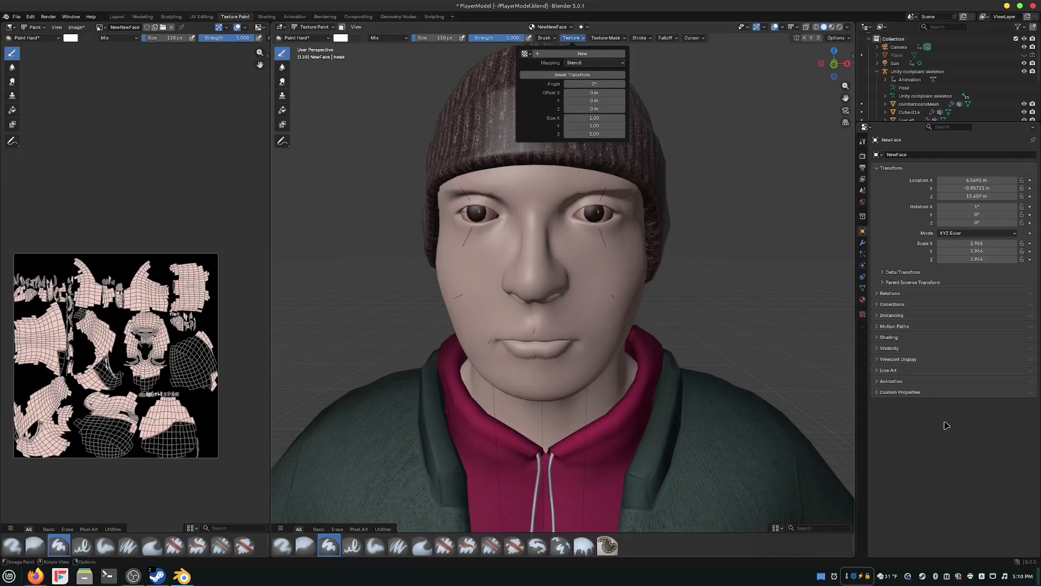
click(864, 299)
click(864, 314)
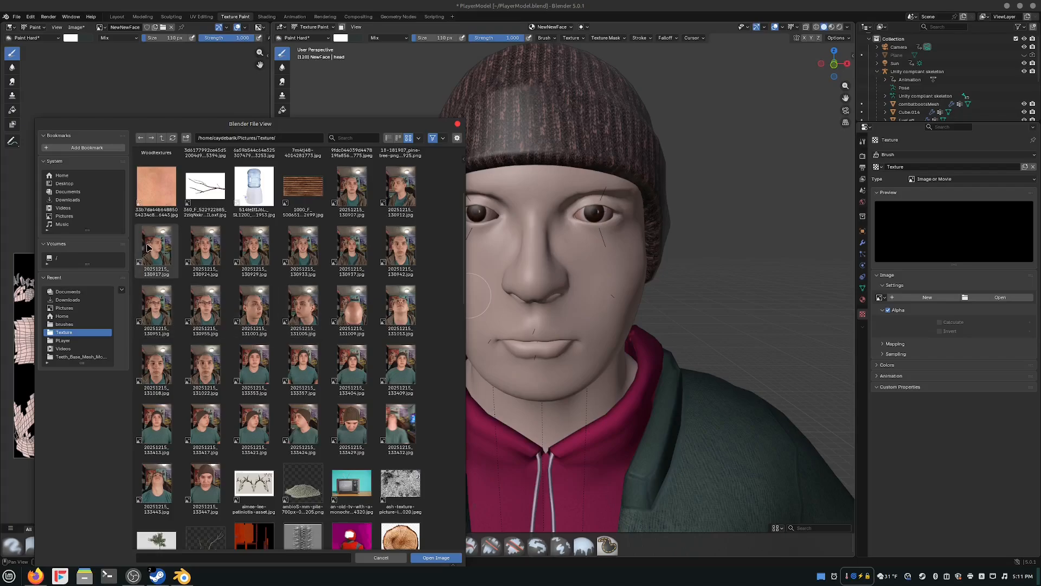
click(352, 190)
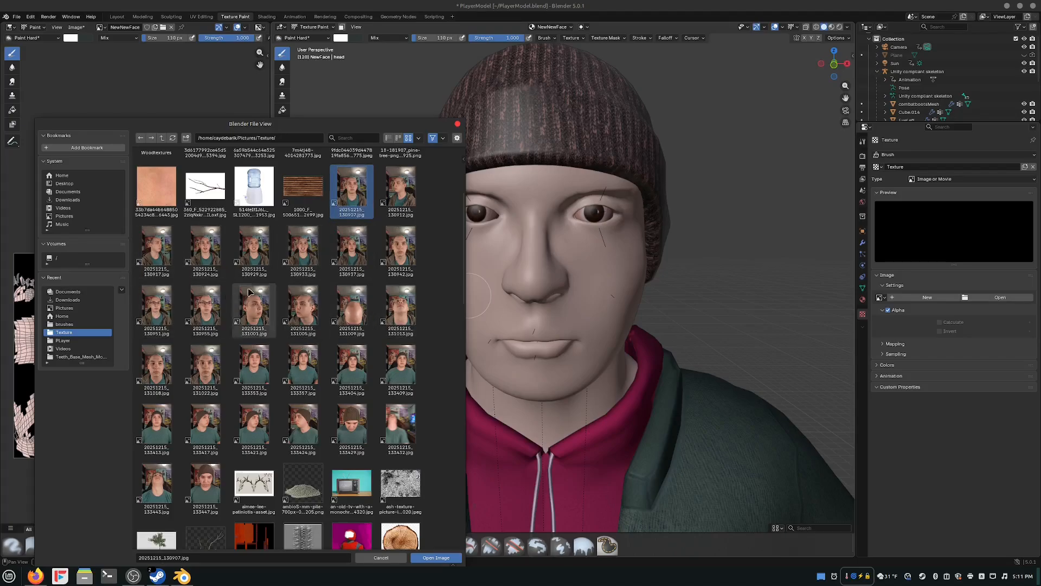
click(205, 248)
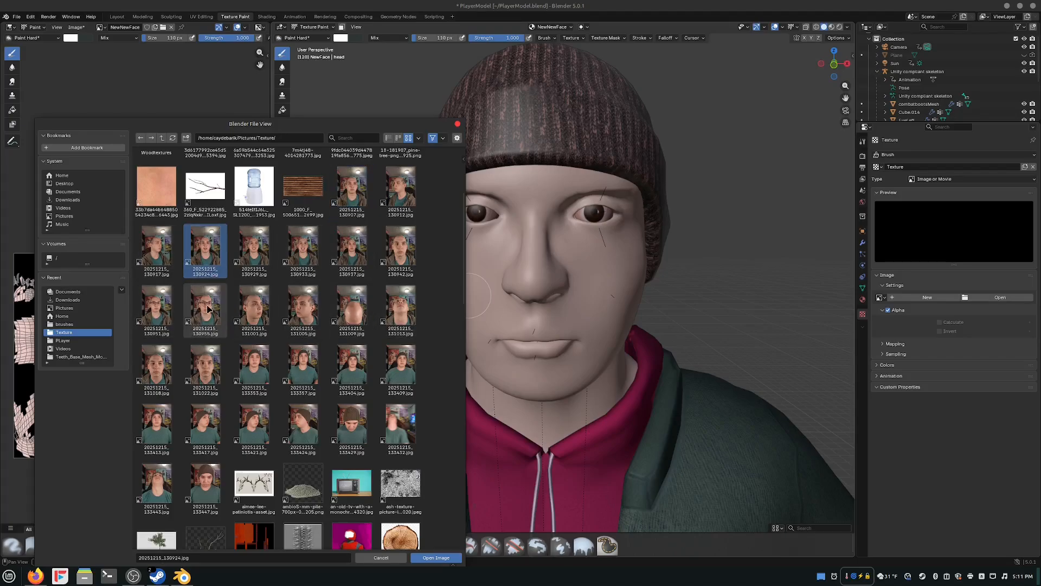
click(352, 190)
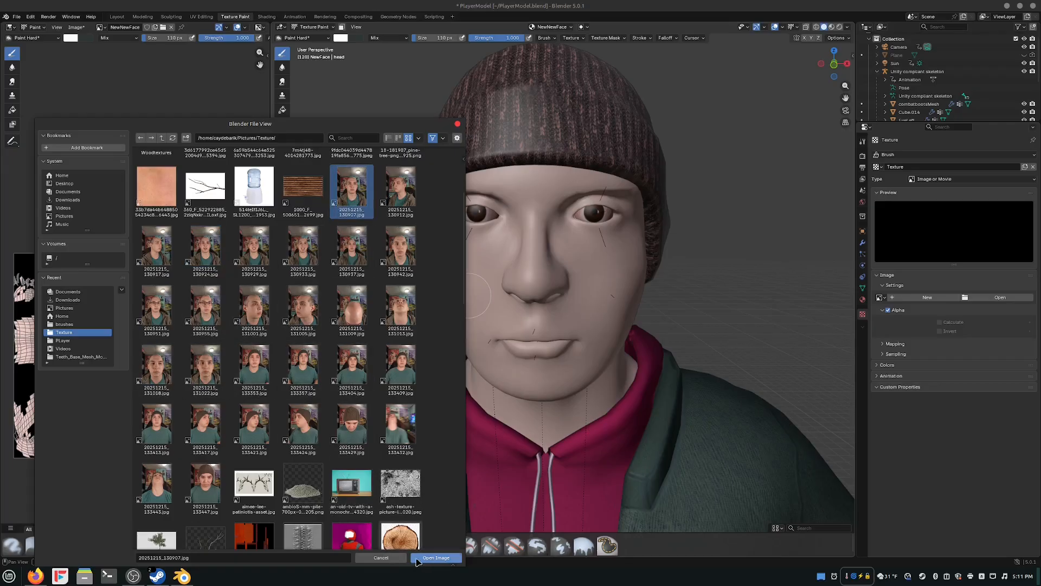
click(435, 558)
Turn the photo stencil upright over the head, resize it and reset it to the image aspect.
mouse_move(413, 480)
right_down()
mouse_move(615, 293)
mouse_move(571, 308)
right_up()
mouse_move(461, 361)
right_down()
mouse_move(495, 354)
mouse_move(623, 434)
mouse_move(676, 421)
mouse_move(658, 434)
mouse_move(534, 383)
mouse_move(575, 429)
mouse_move(519, 451)
right_up()
shift+right_drag(498, 392, 431, 479)
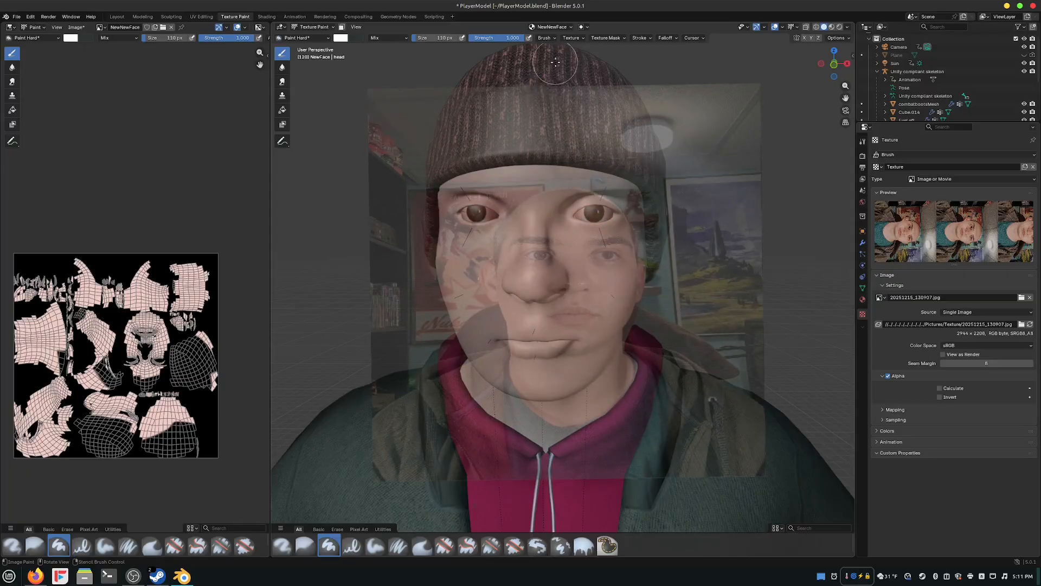
click(572, 37)
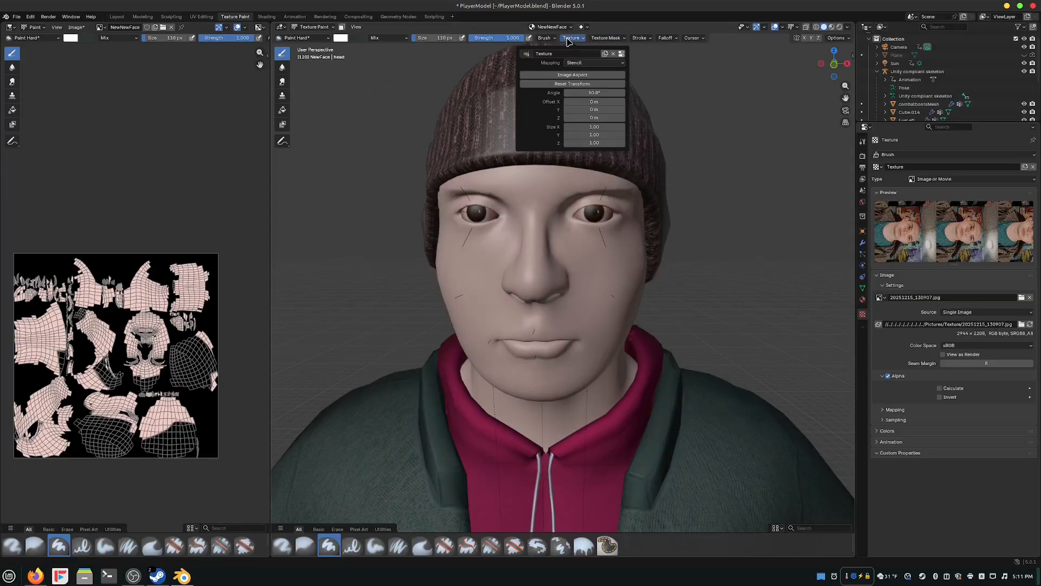
click(561, 75)
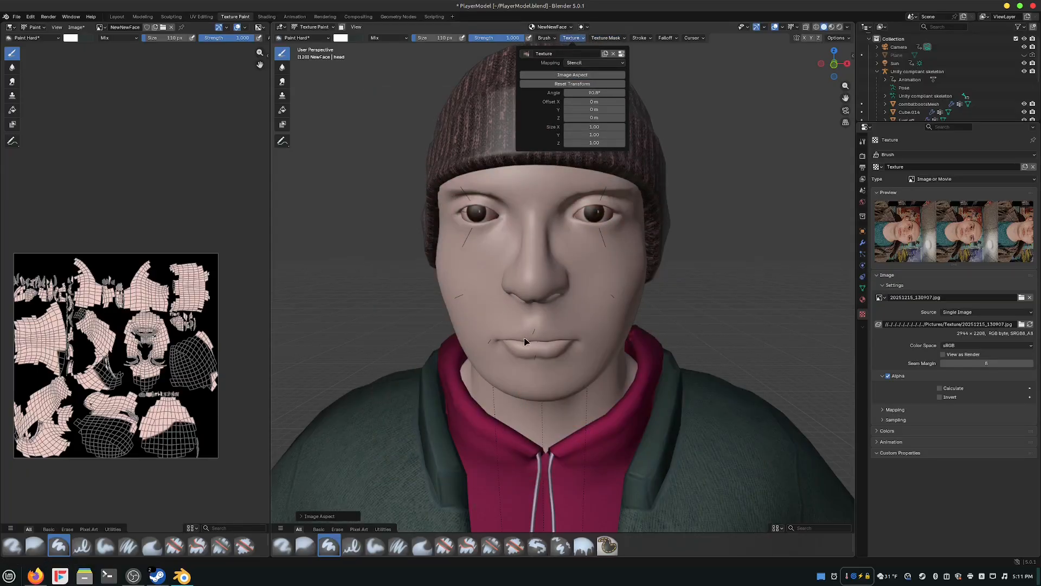
Rotate, scale and place the photo stencil so its features line up with the face in front view.
mouse_move(496, 463)
ctrl+right_down()
mouse_move(477, 461)
mouse_move(480, 479)
ctrl+right_up()
mouse_move(465, 424)
shift+right_down()
mouse_move(405, 486)
mouse_move(665, 433)
mouse_move(480, 439)
shift+right_up()
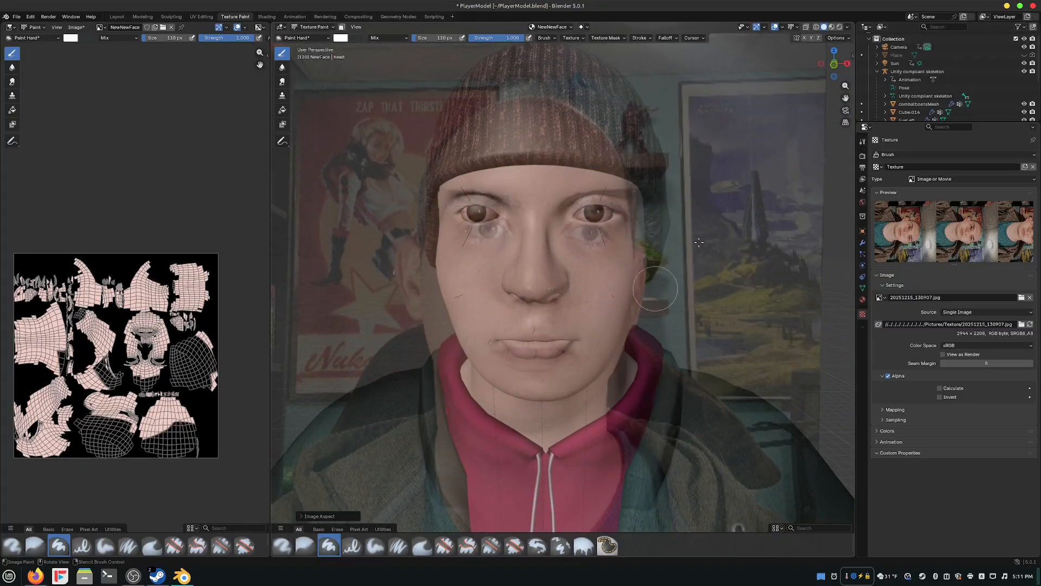
click(834, 64)
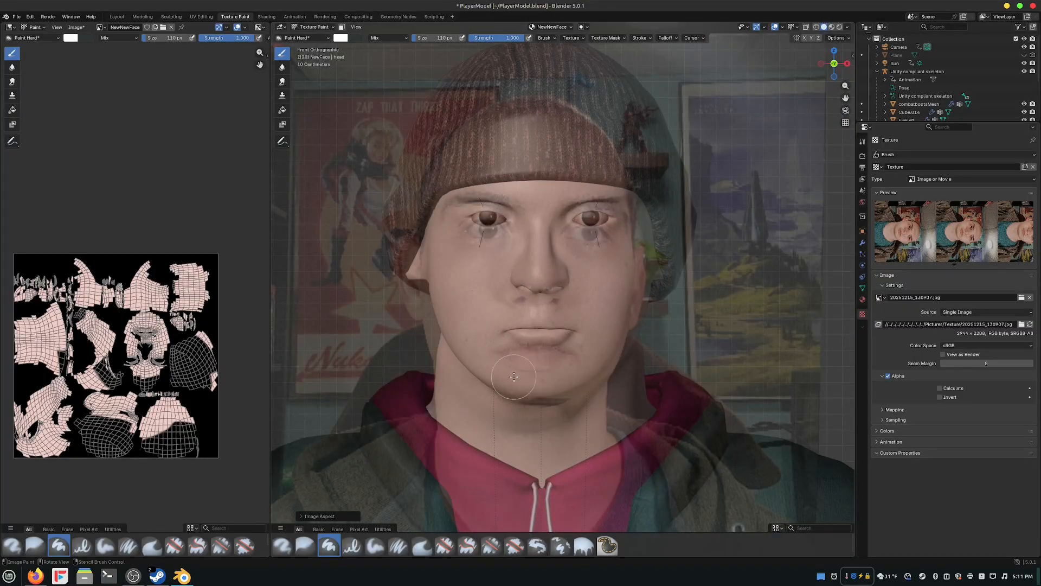
right_drag(513, 377, 519, 358)
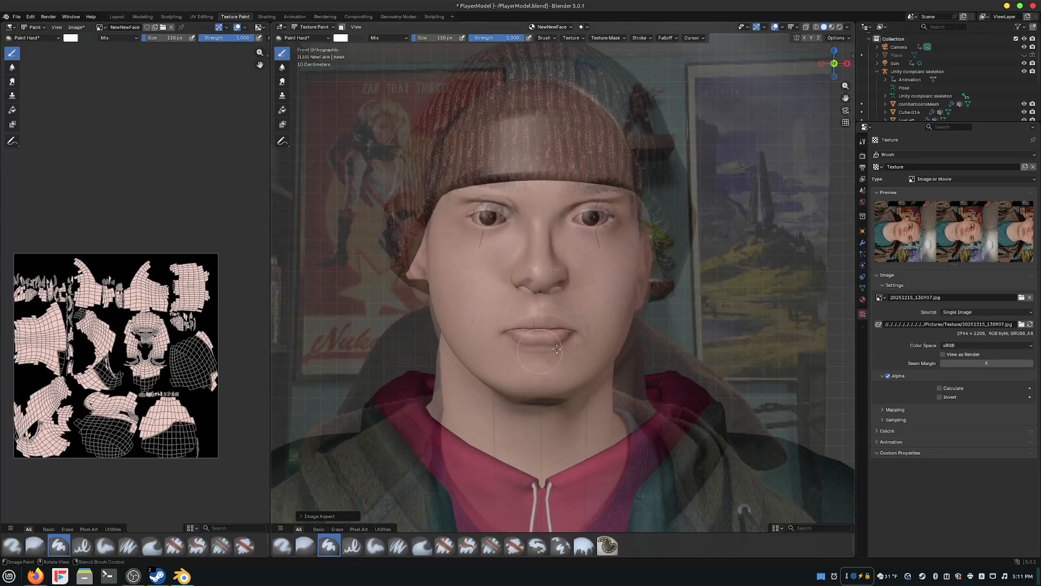
Paint the front photo through the stencil over the whole face and neck, and move the stencil aside.
mouse_move(557, 349)
mouse_down()
mouse_move(586, 355)
mouse_move(434, 353)
mouse_move(635, 374)
mouse_move(488, 309)
mouse_move(575, 271)
mouse_move(402, 249)
mouse_move(617, 176)
mouse_up()
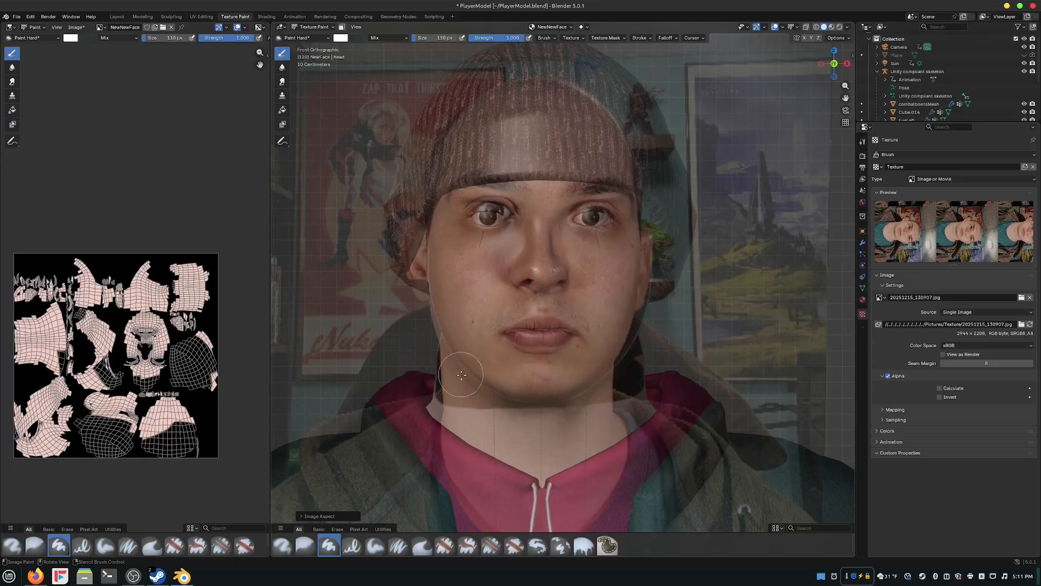
mouse_move(461, 374)
mouse_down()
mouse_move(618, 423)
mouse_move(450, 420)
mouse_move(455, 429)
mouse_move(612, 458)
mouse_up()
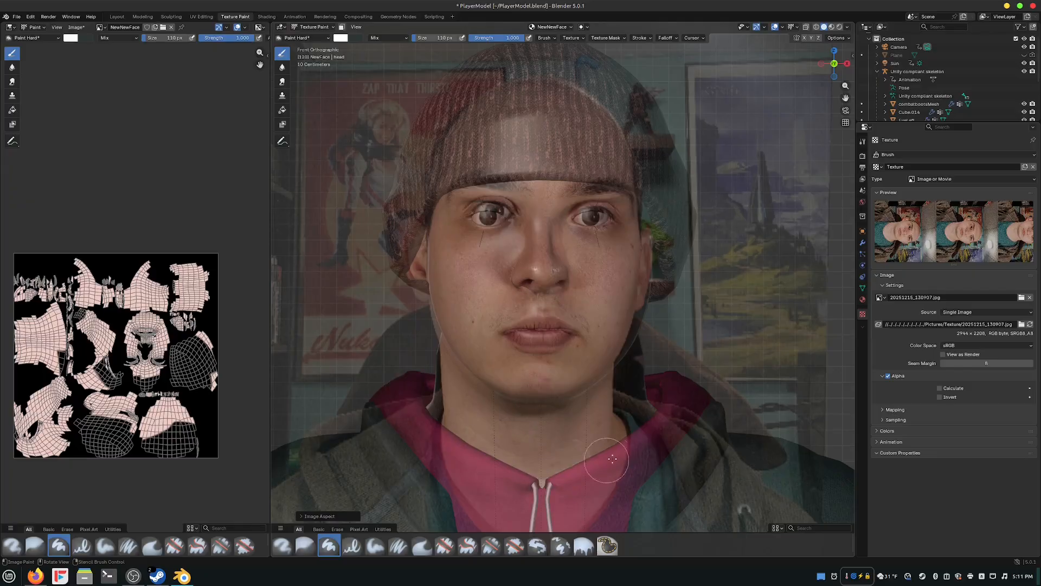
mouse_move(790, 225)
right_down()
mouse_move(605, 260)
mouse_move(401, 320)
mouse_move(327, 356)
right_up()
Display the head in Material Preview shading and inspect the projected face texture from the side and below.
mouse_move(650, 371)
middle_down()
mouse_move(721, 368)
mouse_move(652, 361)
mouse_move(645, 379)
mouse_move(623, 377)
middle_up()
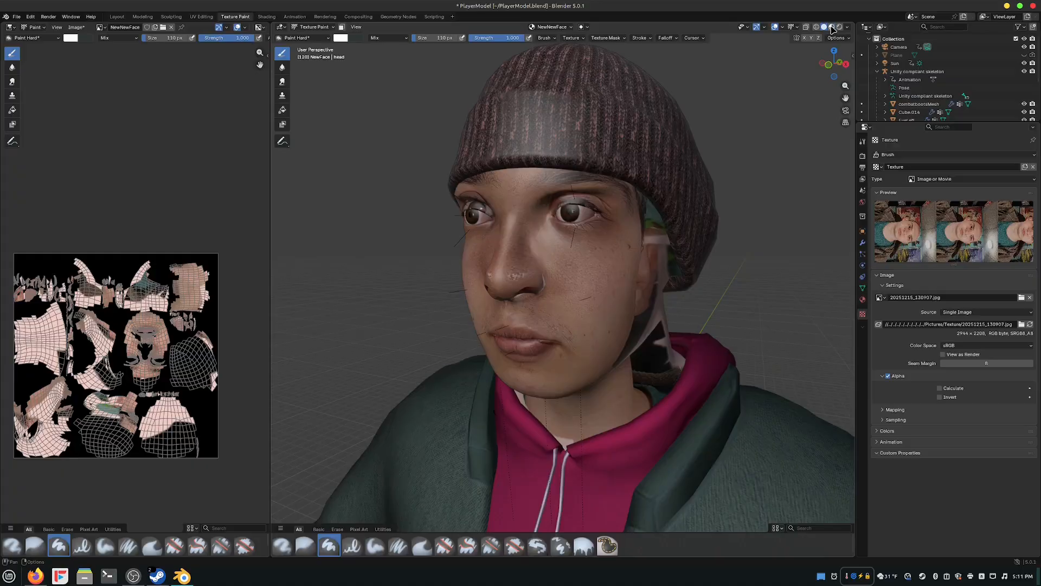
click(832, 28)
mouse_move(518, 325)
middle_down()
mouse_move(591, 328)
mouse_move(510, 343)
mouse_move(496, 326)
mouse_move(521, 339)
mouse_move(571, 338)
mouse_move(605, 255)
middle_up()
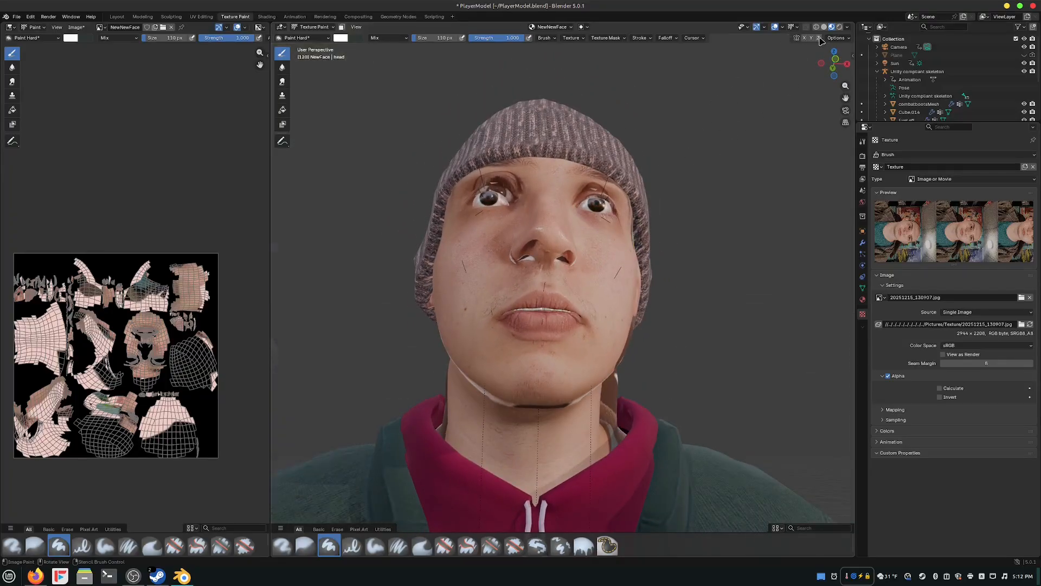
Return to the straight front view and realign the photo stencil with the model's nose and mouth.
click(835, 59)
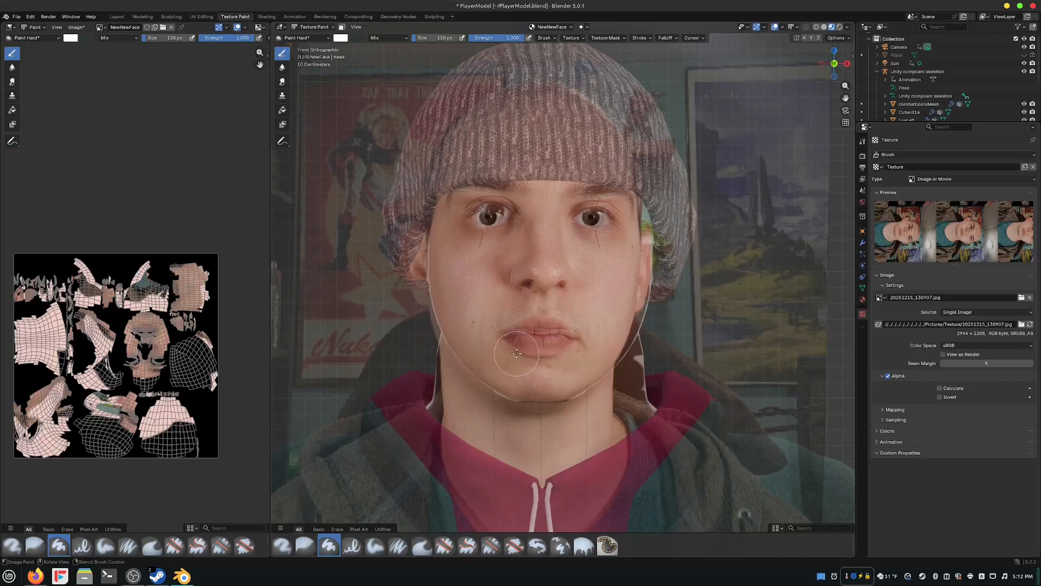
middle_drag(516, 353, 521, 328)
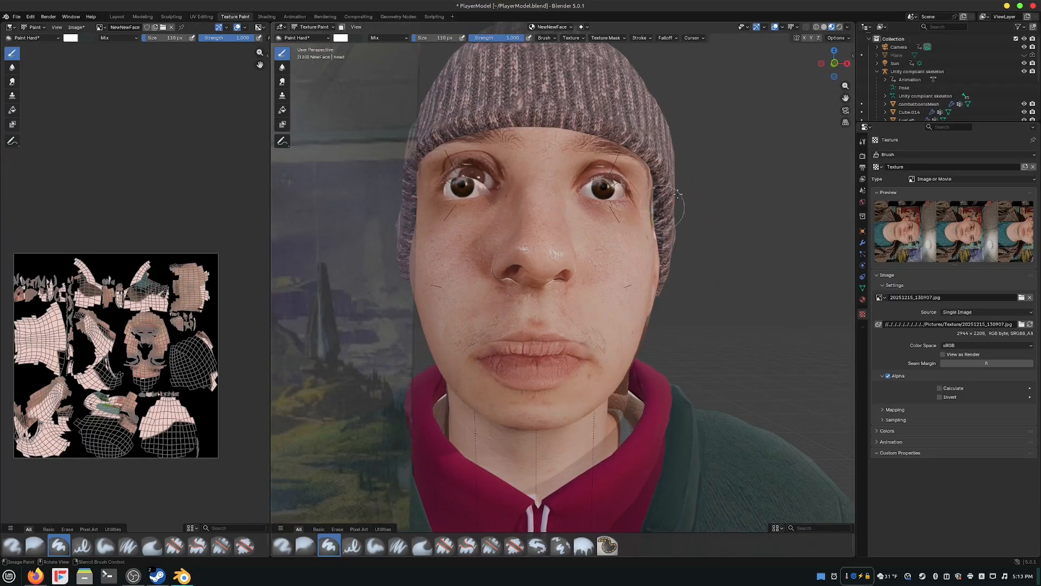
click(834, 64)
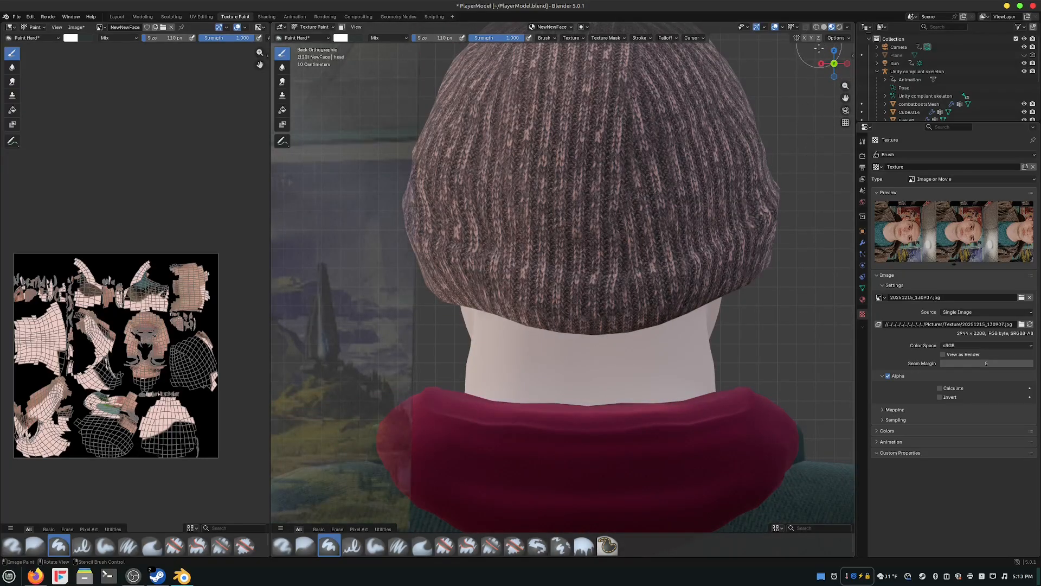
click(834, 63)
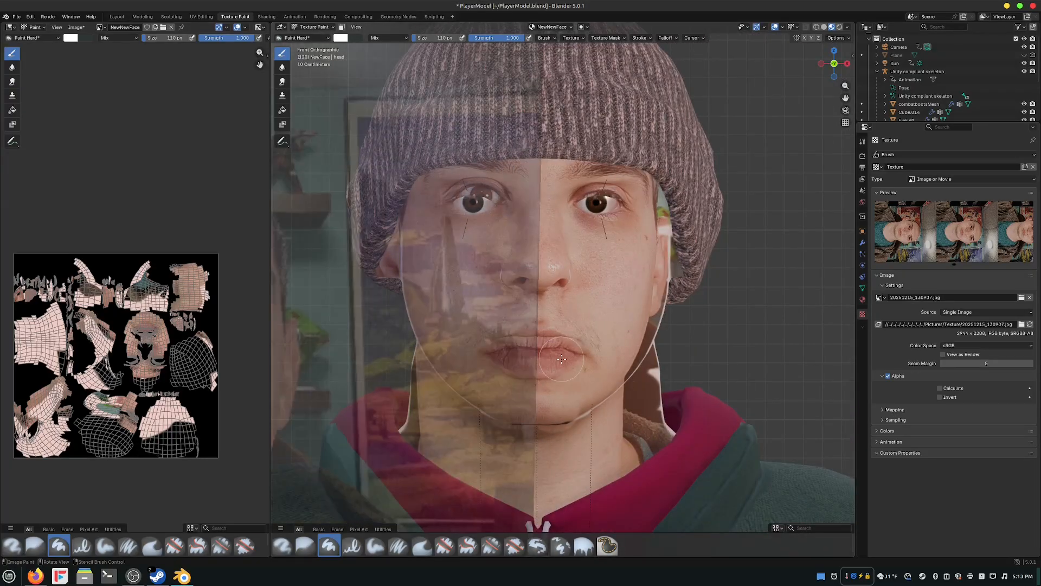
right_drag(349, 411, 682, 342)
right_drag(446, 362, 490, 316)
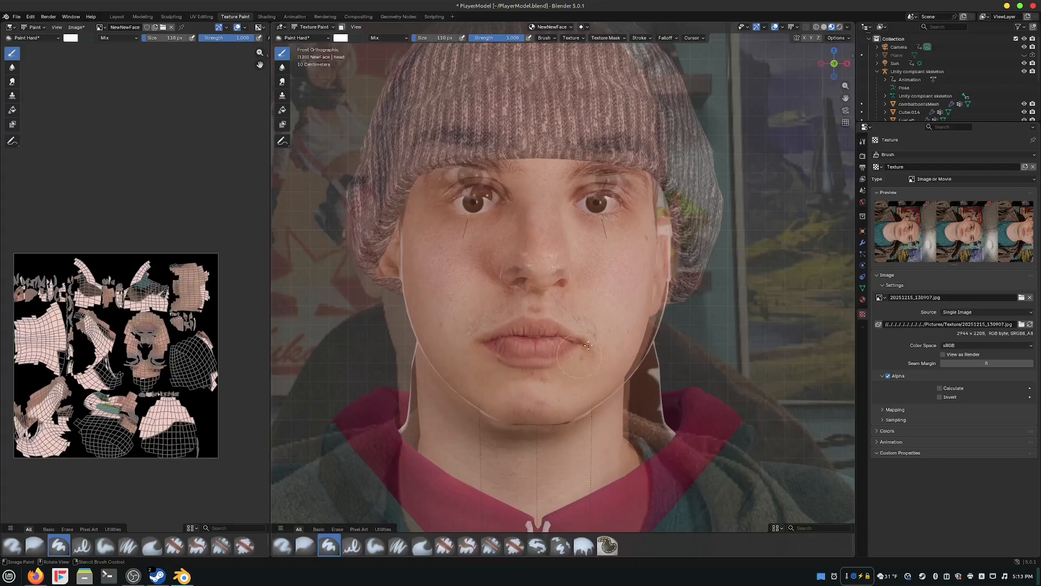
right_drag(507, 347, 536, 355)
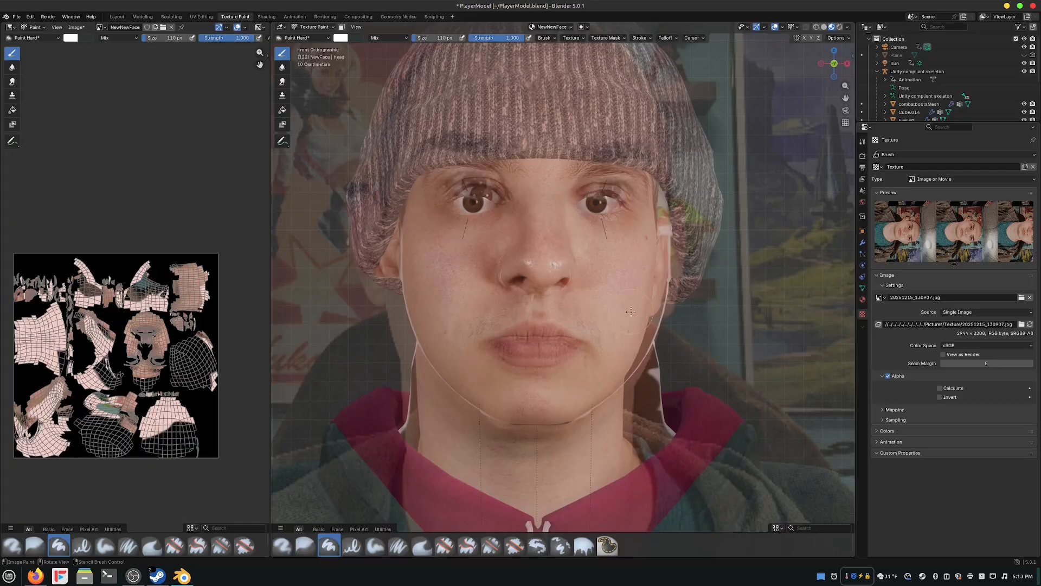
Fine-tune the photo stencil over the lips in a closer front view, and shift it clear of the face.
middle_drag(631, 311, 693, 382)
scroll(645, 386, up, 3)
key(KP_1)
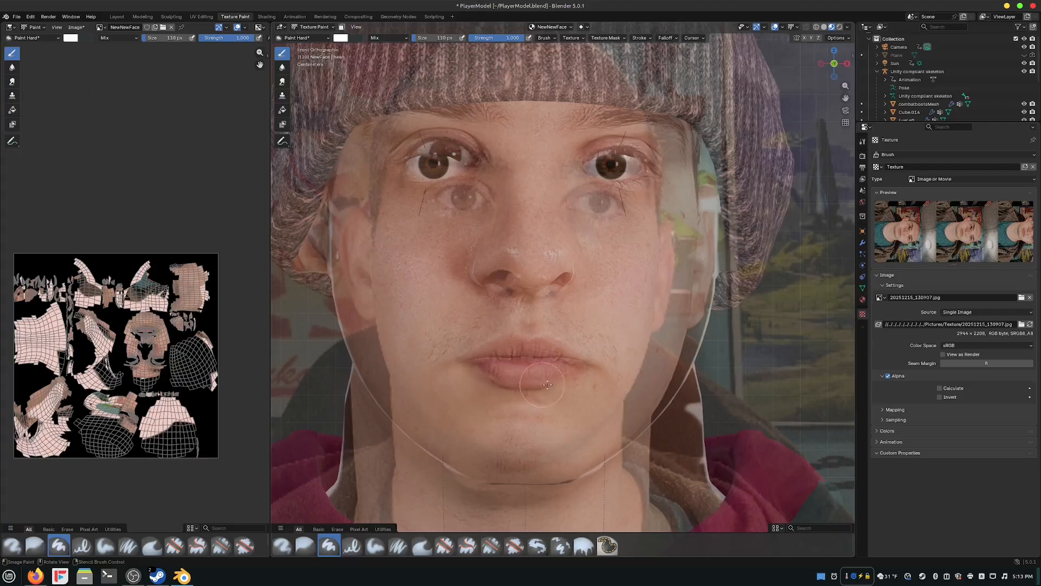
right_drag(541, 378, 547, 373)
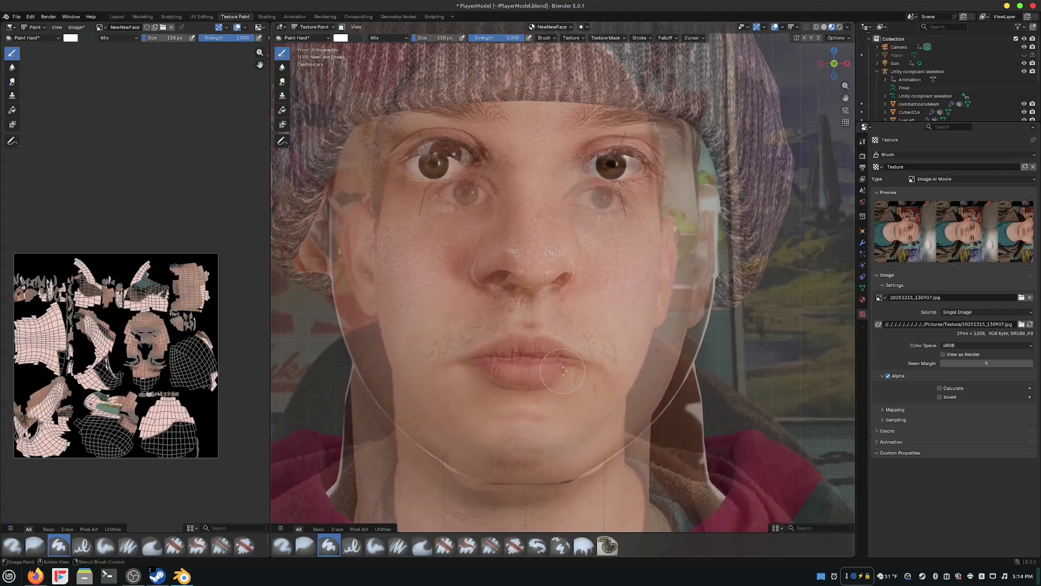
right_drag(541, 374, 536, 376)
right_drag(474, 370, 244, 395)
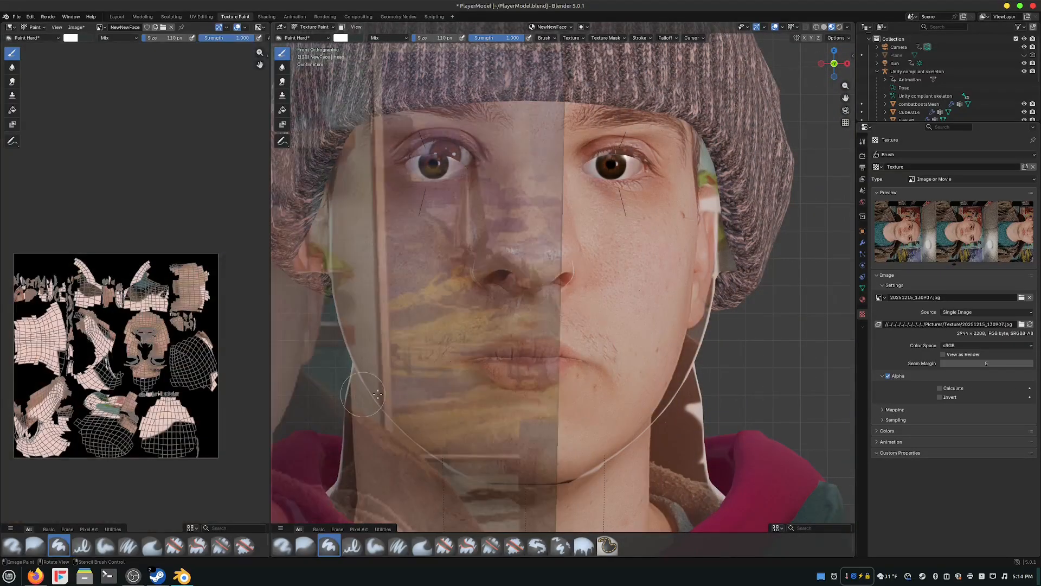
right_drag(771, 388, 566, 386)
Load the side photo 20251215_131005.jpg as the brush texture and fit its stencil over the head in three-quarter view.
middle_drag(567, 386, 595, 414)
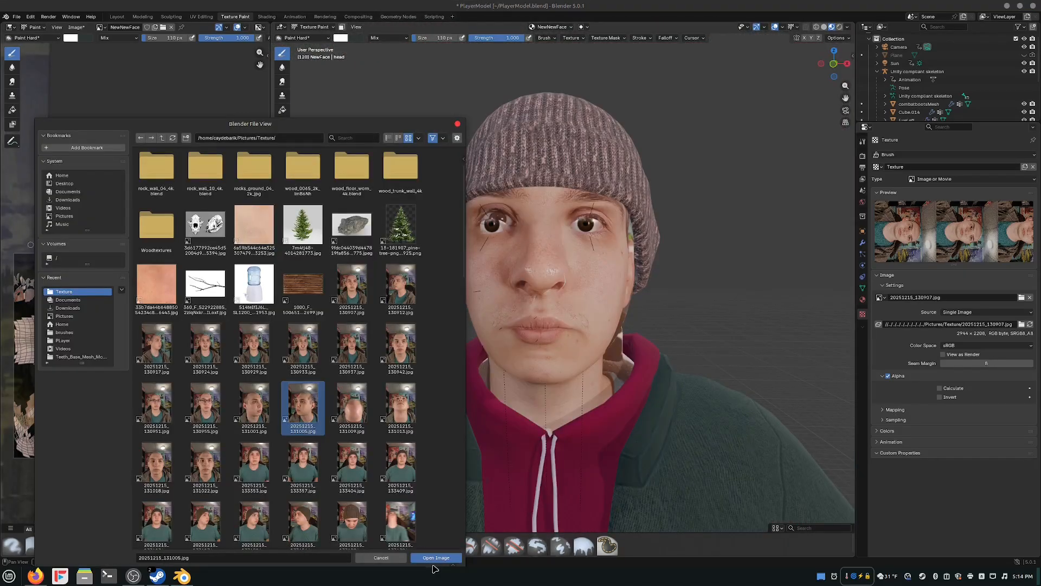
click(436, 558)
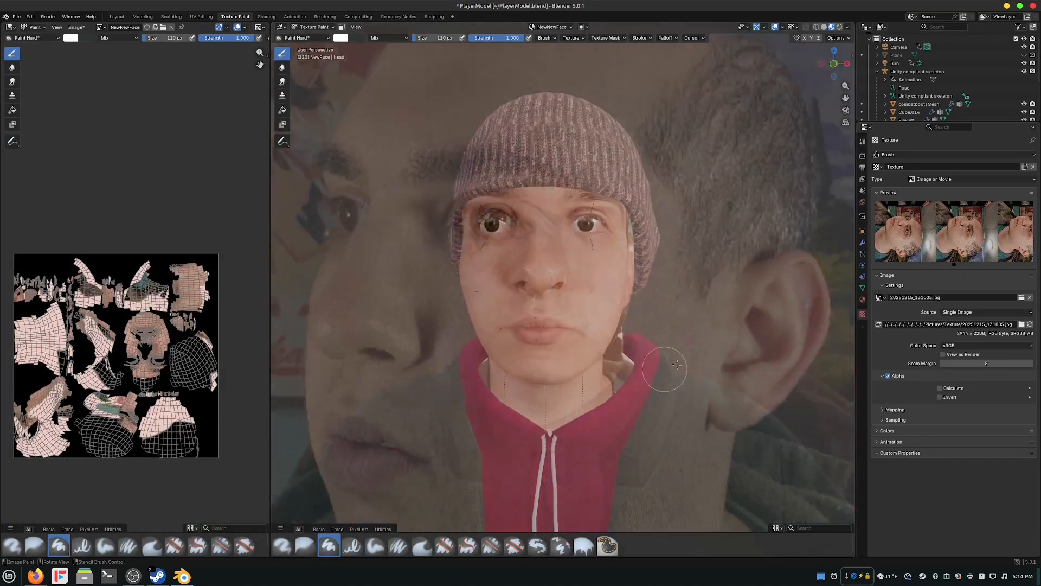
middle_drag(677, 365, 564, 336)
right_drag(402, 425, 471, 359)
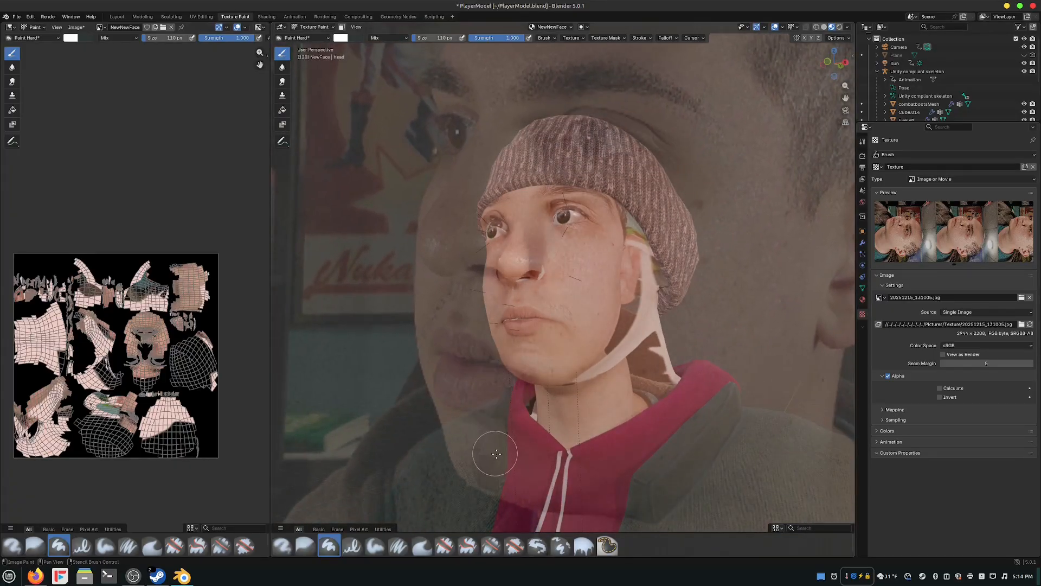
shift+right_drag(497, 453, 454, 373)
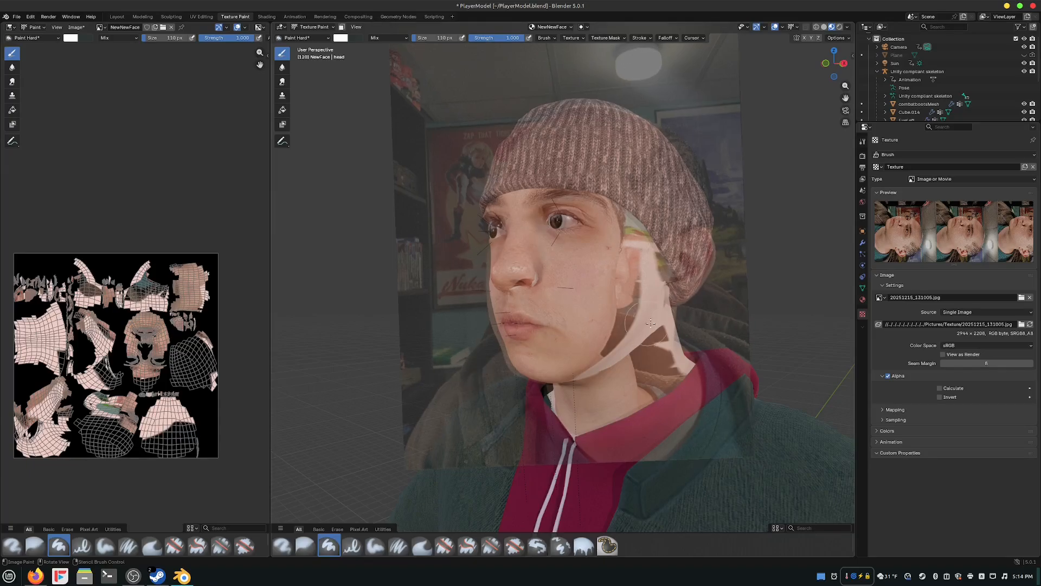
Paint the side photo 20251215_131005.jpg onto the cheek, jaw and neck in three-quarter view.
drag(651, 323, 614, 352)
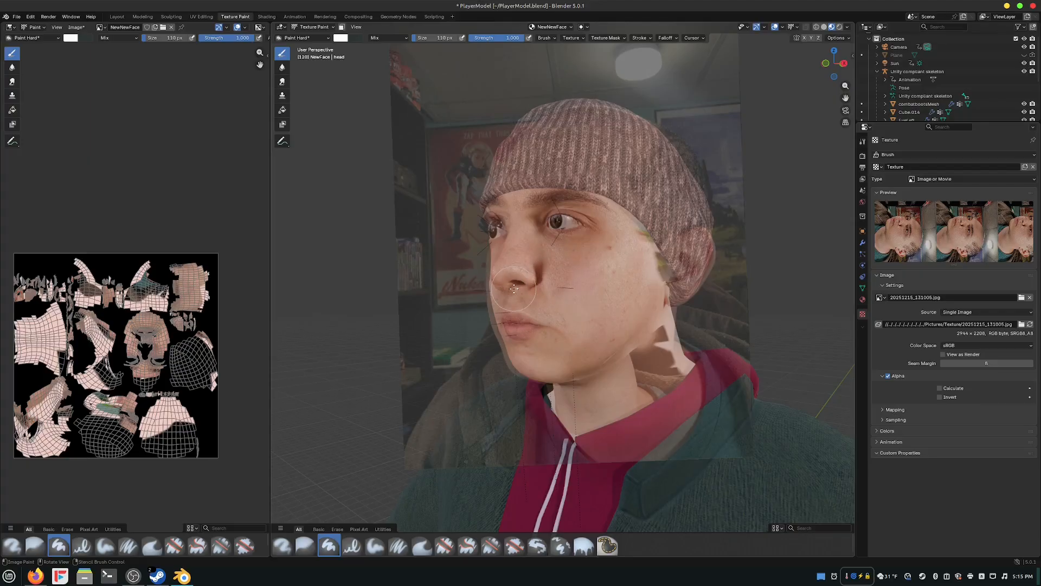
drag(591, 333, 624, 300)
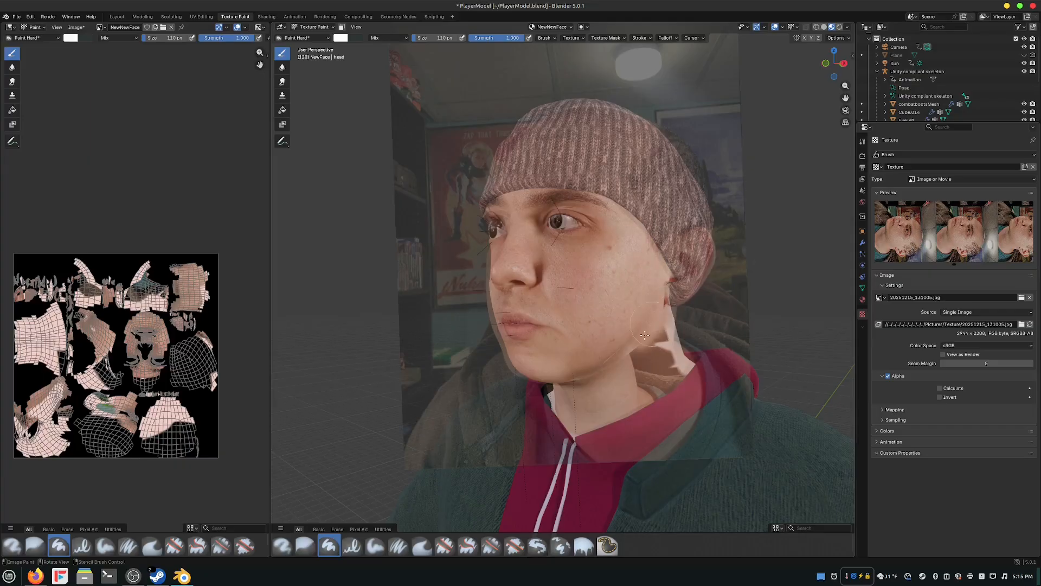
mouse_move(663, 334)
mouse_down()
mouse_move(643, 370)
mouse_move(653, 399)
mouse_up()
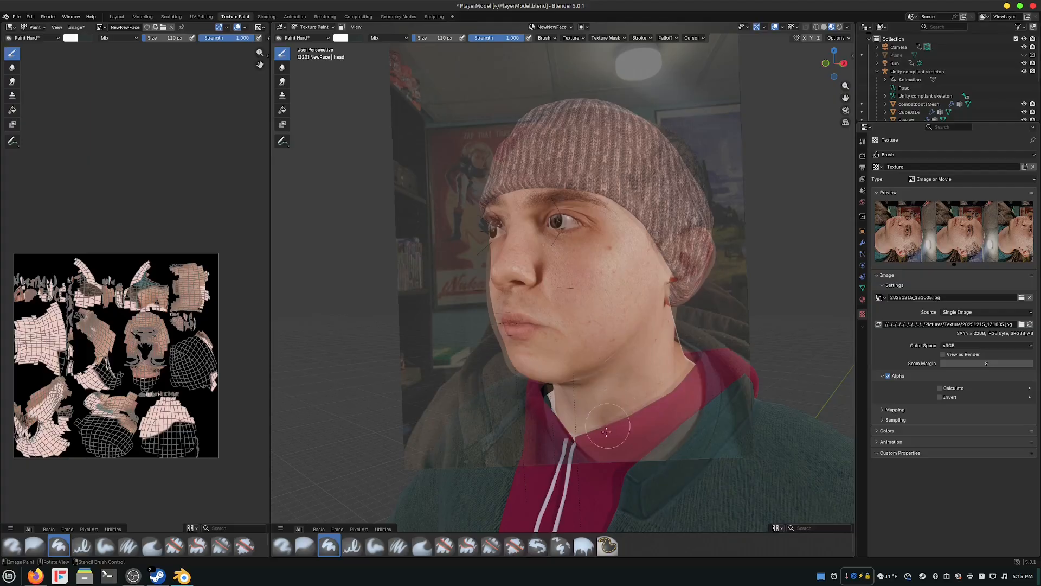
mouse_move(606, 432)
mouse_down()
mouse_move(589, 413)
mouse_move(602, 431)
mouse_up()
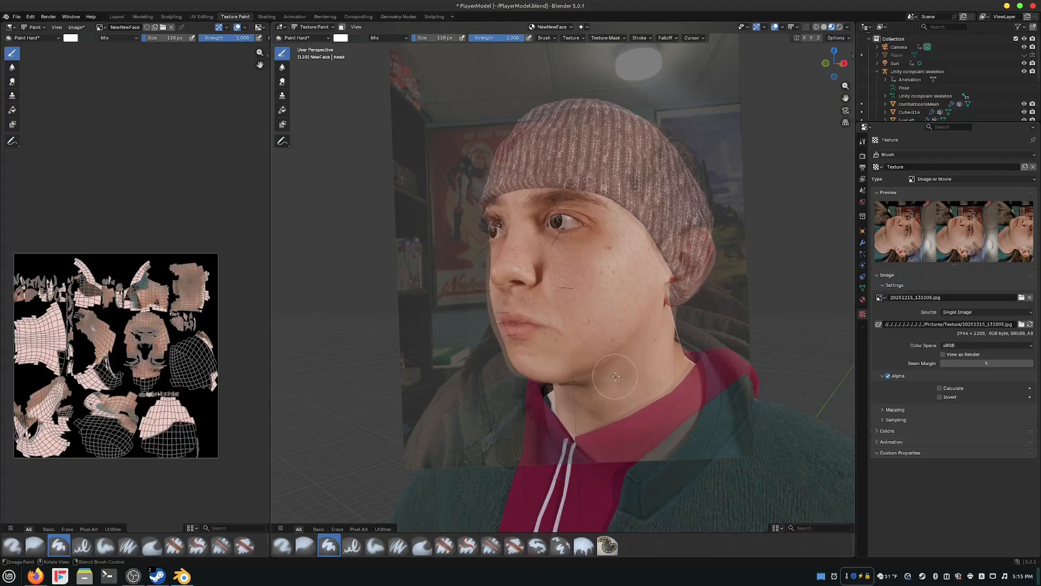
Shift the photo stencil clear of the face and examine the painted cheek, jaw and eye area up close.
mouse_move(620, 382)
middle_down()
mouse_move(675, 380)
mouse_move(624, 379)
middle_up()
right_drag(635, 347, 291, 447)
middle_drag(584, 363, 627, 279)
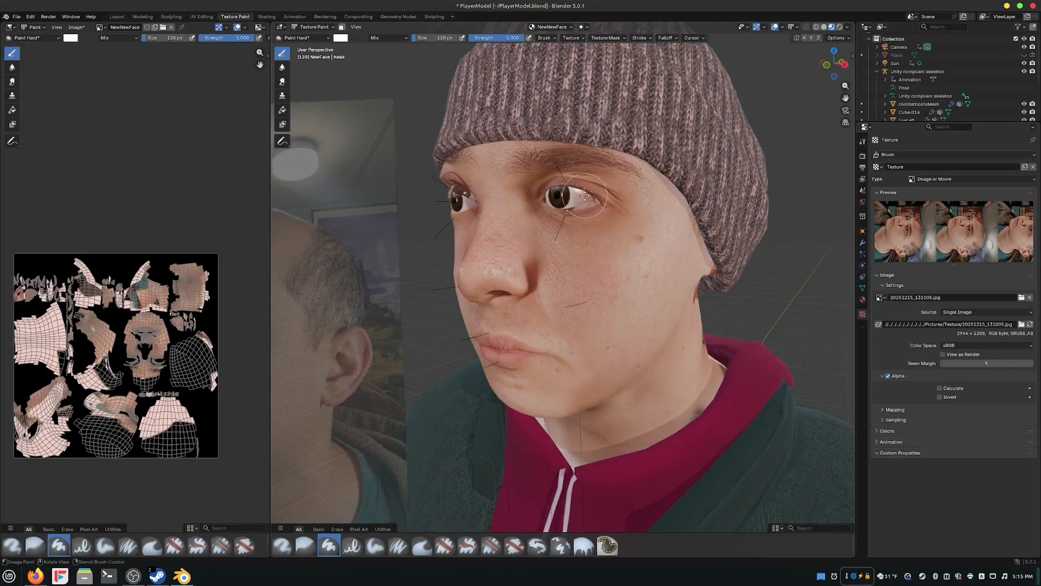
scroll(584, 196, up, 2)
middle_drag(586, 179, 560, 220)
scroll(548, 285, down, 5)
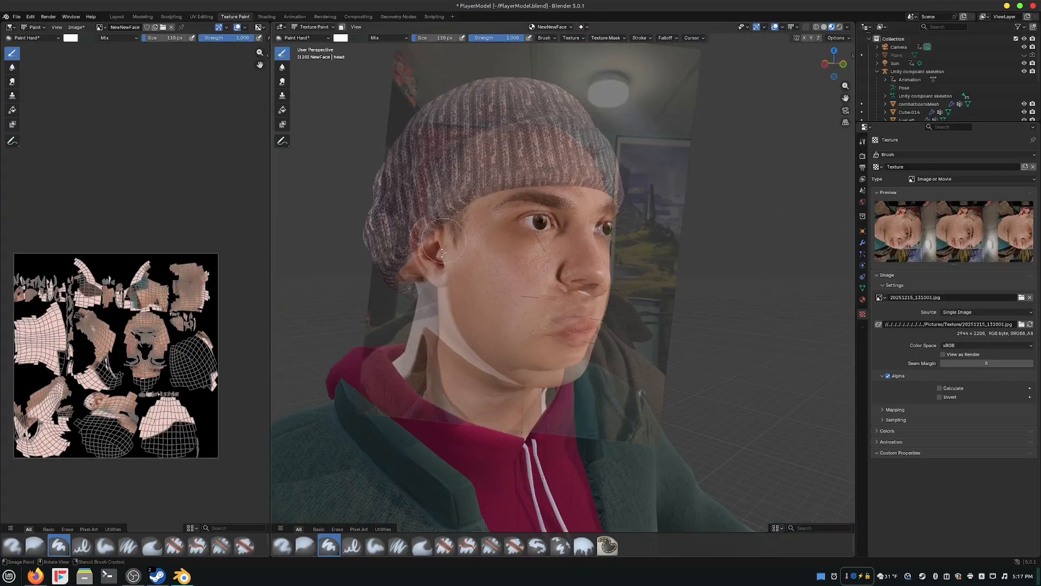
Paint the photo 20251215_131001.jpg onto the opposite cheek, ear, jaw and neck, moving its stencil aside and back over the face.
drag(442, 252, 447, 321)
drag(493, 363, 464, 370)
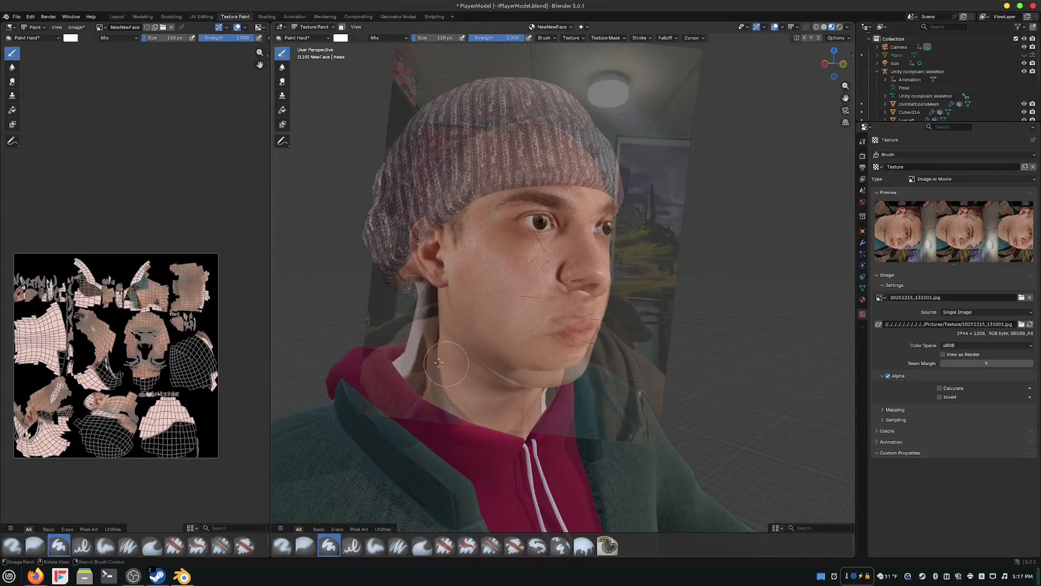
right_drag(491, 319, 263, 311)
right_drag(342, 261, 568, 278)
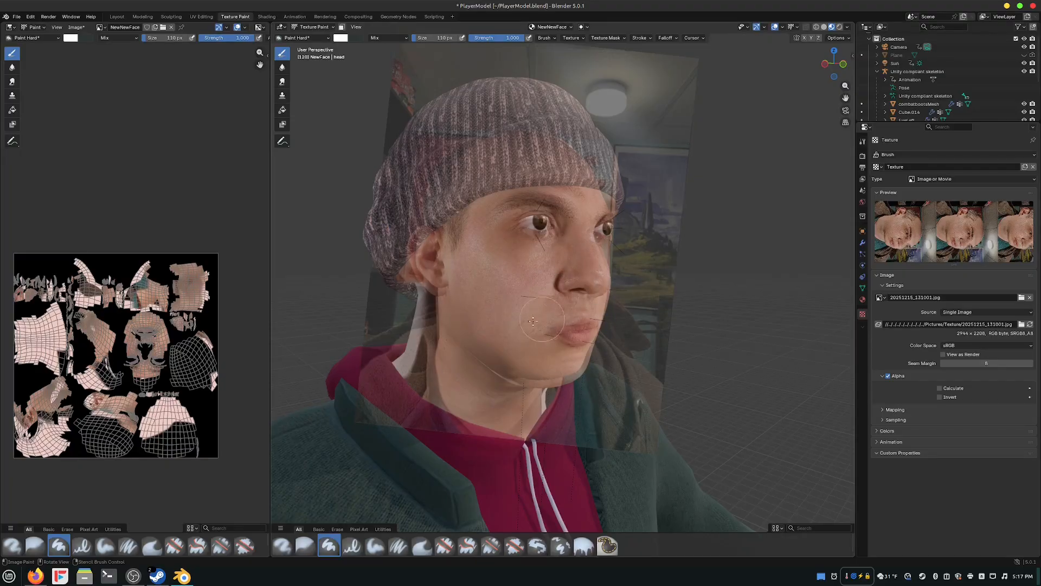
Move the photo stencil off the face and examine the projected texture from the front at several distances.
right_drag(543, 319, 341, 312)
middle_drag(546, 325, 485, 329)
scroll(484, 328, up, 4)
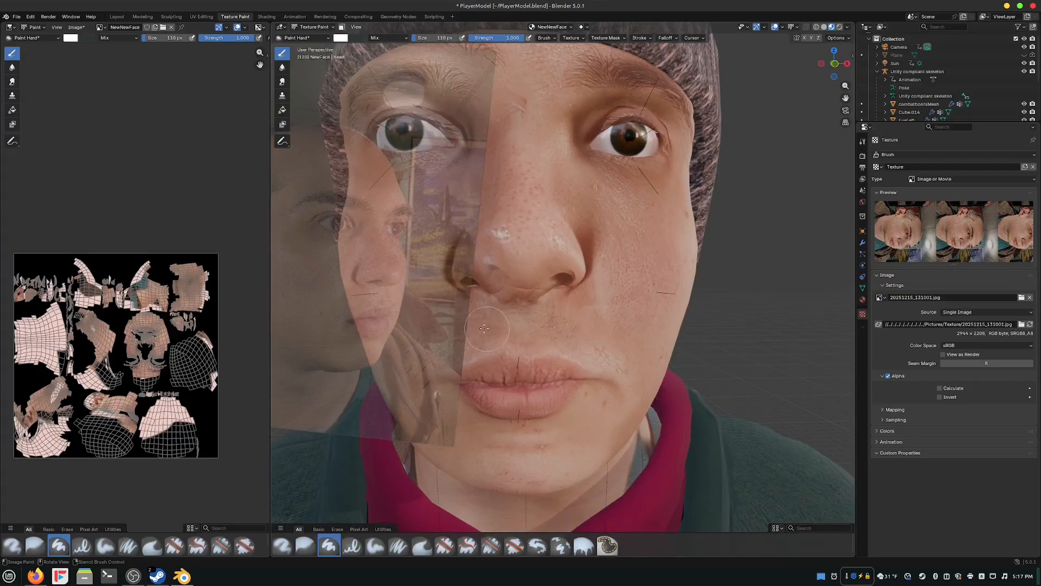
right_drag(439, 334, 328, 326)
middle_drag(416, 337, 482, 307)
scroll(455, 342, down, 4)
scroll(446, 266, up, 5)
scroll(500, 342, down, 3)
Bring the 20251215_131001.jpg stencil back over the head and realign it with the face in three-quarter view.
right_drag(310, 308, 599, 317)
right_drag(540, 336, 548, 331)
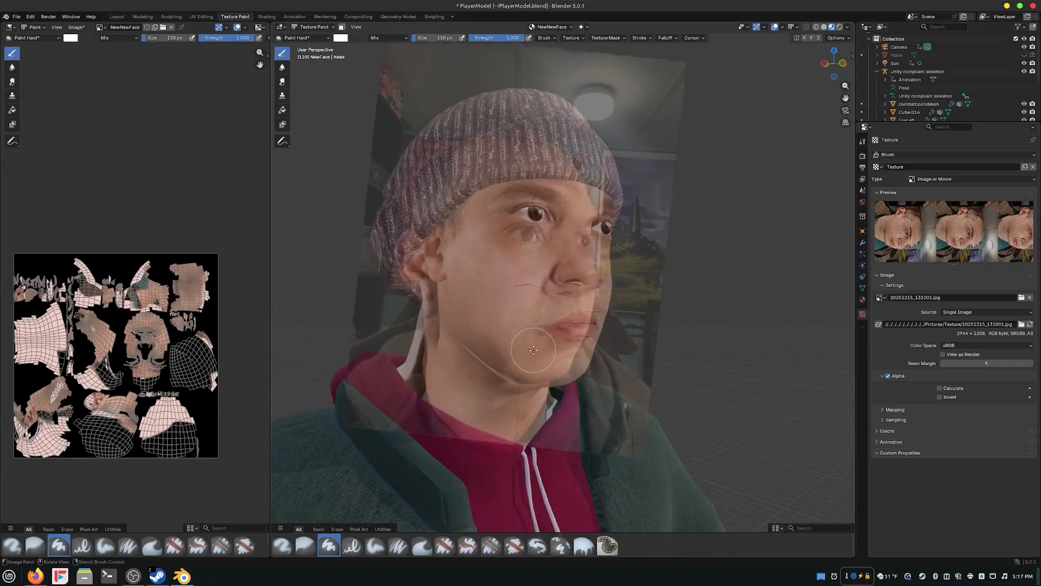
right_drag(520, 365, 586, 377)
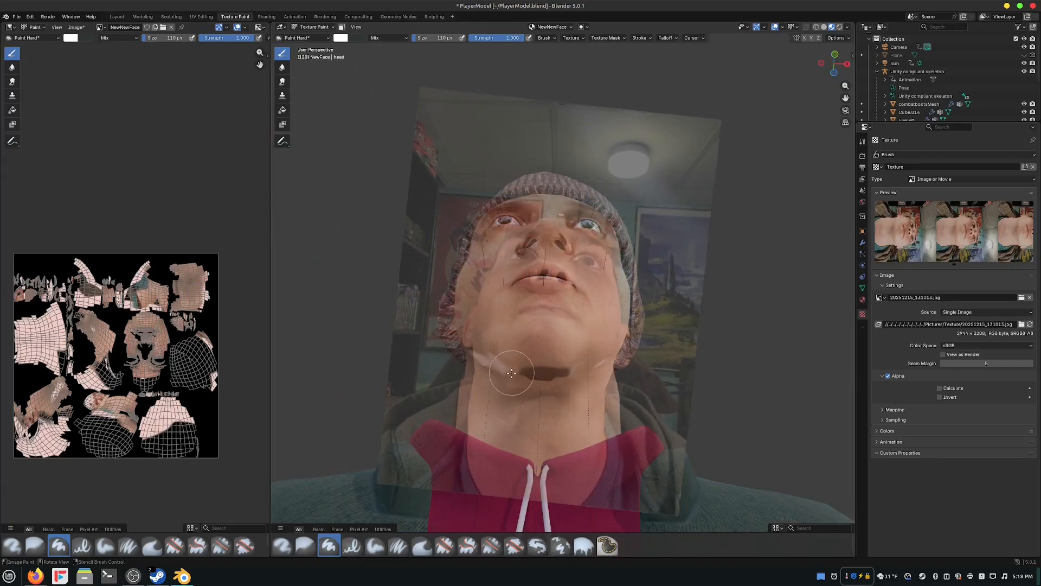
Scale the photo 20251215_131013.jpg to the head seen from below, paint it under the chin and onto the neck, and lower the brush strength.
mouse_move(507, 374)
shift+right_down()
mouse_move(470, 376)
mouse_move(465, 415)
shift+right_up()
mouse_move(546, 378)
mouse_down()
mouse_move(539, 414)
mouse_move(537, 343)
mouse_move(559, 380)
mouse_up()
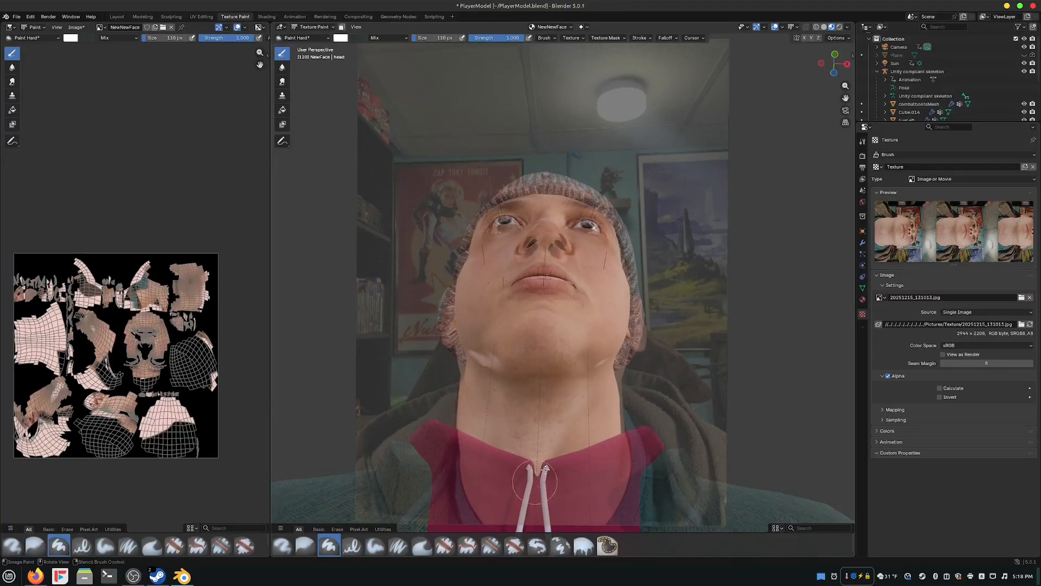
mouse_move(545, 469)
mouse_down()
mouse_move(561, 445)
mouse_move(559, 496)
mouse_move(591, 458)
mouse_move(595, 432)
mouse_up()
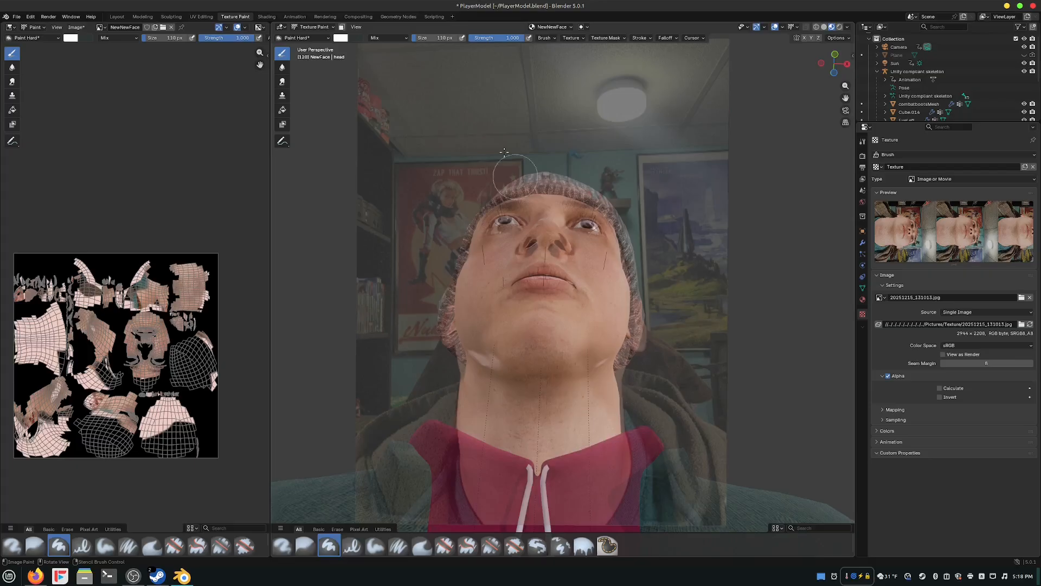
key(shift+f)
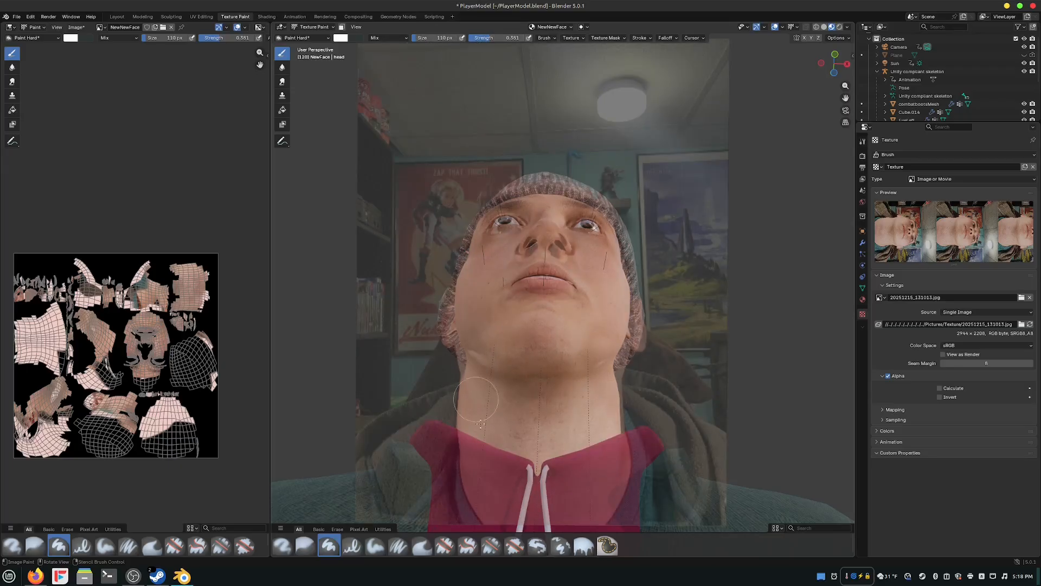
Move and tilt the underside photo stencil to match the head's right jaw and neck in a low three-quarter view.
middle_drag(559, 391, 562, 483)
right_drag(553, 458, 548, 416)
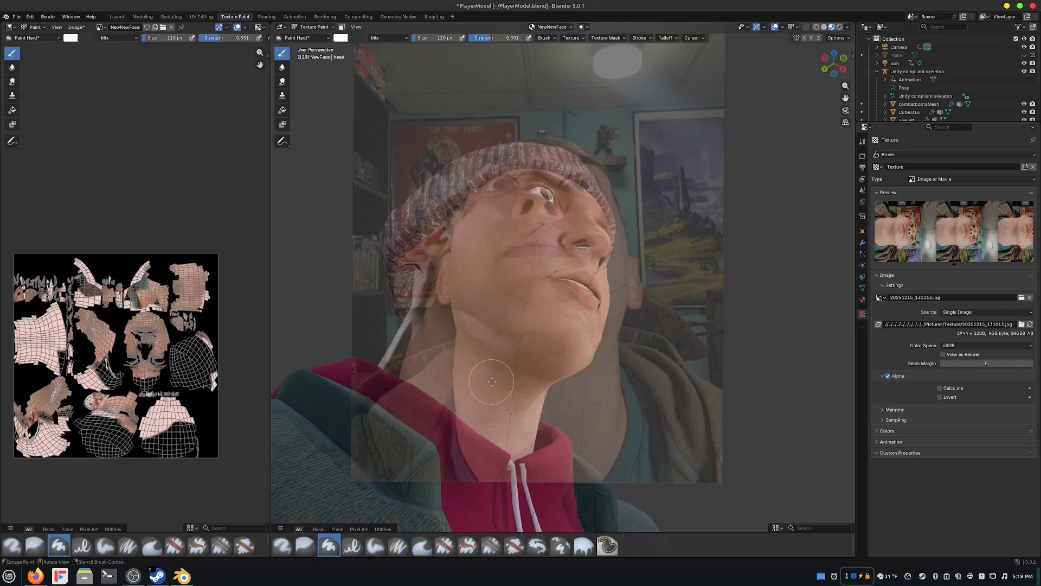
mouse_move(500, 389)
ctrl+right_down()
mouse_move(473, 376)
mouse_move(479, 406)
mouse_move(479, 390)
ctrl+right_up()
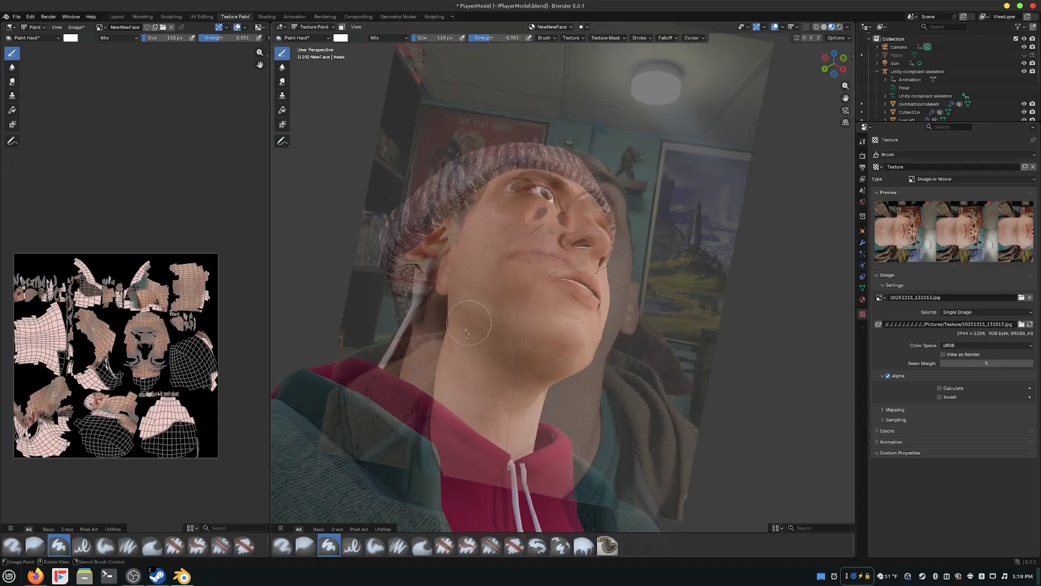
Rotate and shift the underside photo stencil to fit the left jaw and neck, seen from below on the opposite side.
middle_drag(530, 376, 423, 361)
right_drag(512, 375, 579, 372)
ctrl+right_drag(500, 343, 560, 428)
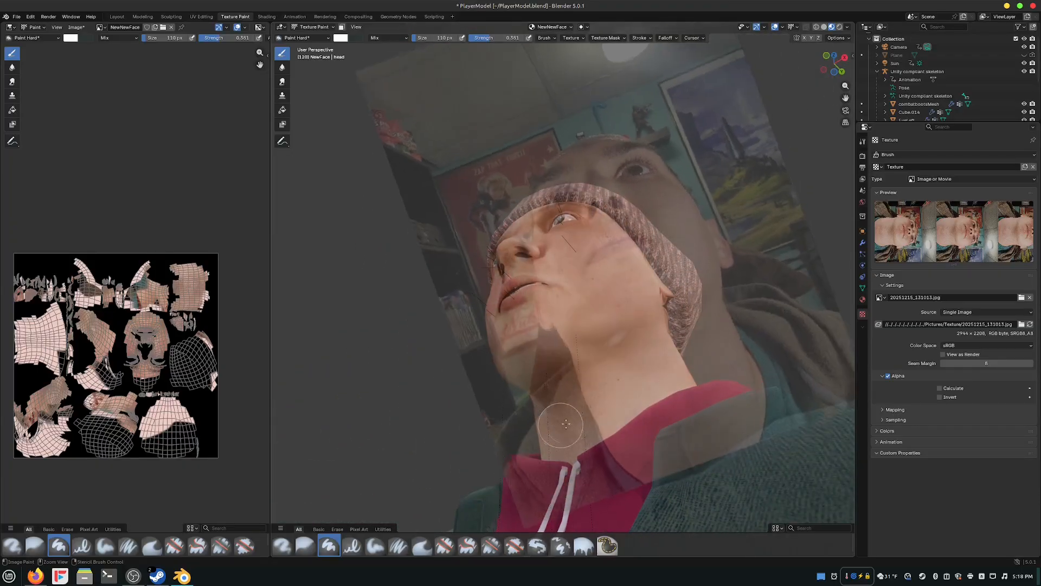
right_drag(624, 347, 549, 371)
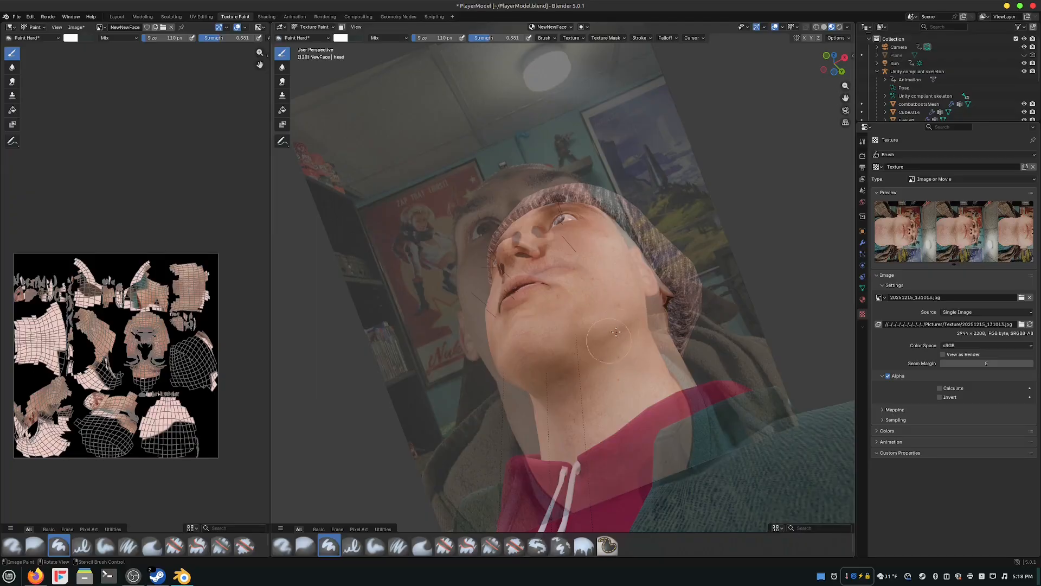
Align the front photo 20251215_131022.jpg as a stencil over the model's nose and mouth in straight front view.
mouse_move(616, 332)
middle_down()
mouse_move(496, 366)
mouse_move(629, 393)
middle_up()
scroll(602, 336, up, 2)
middle_drag(565, 263, 578, 266)
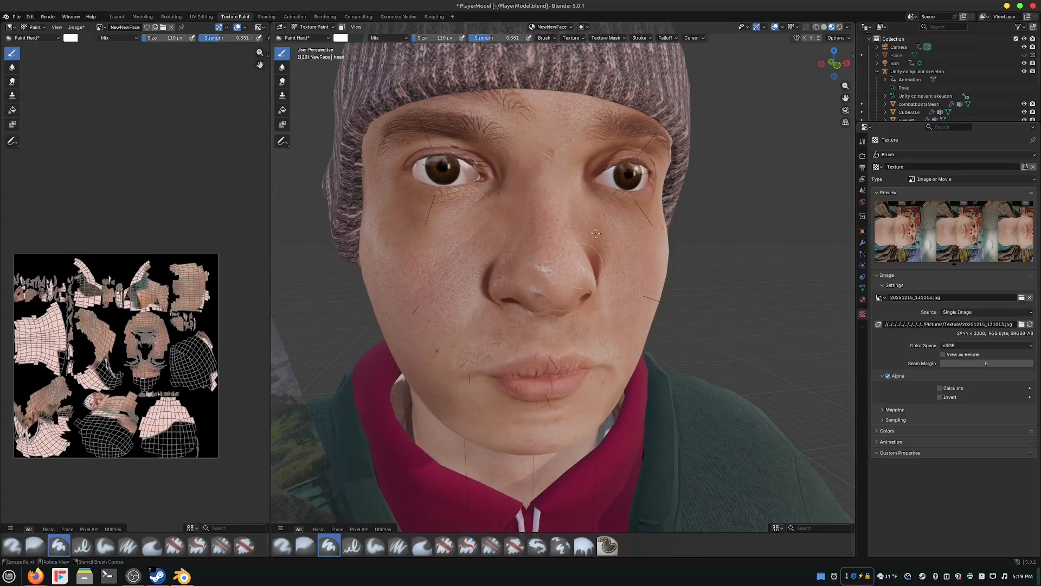
scroll(669, 146, down, 3)
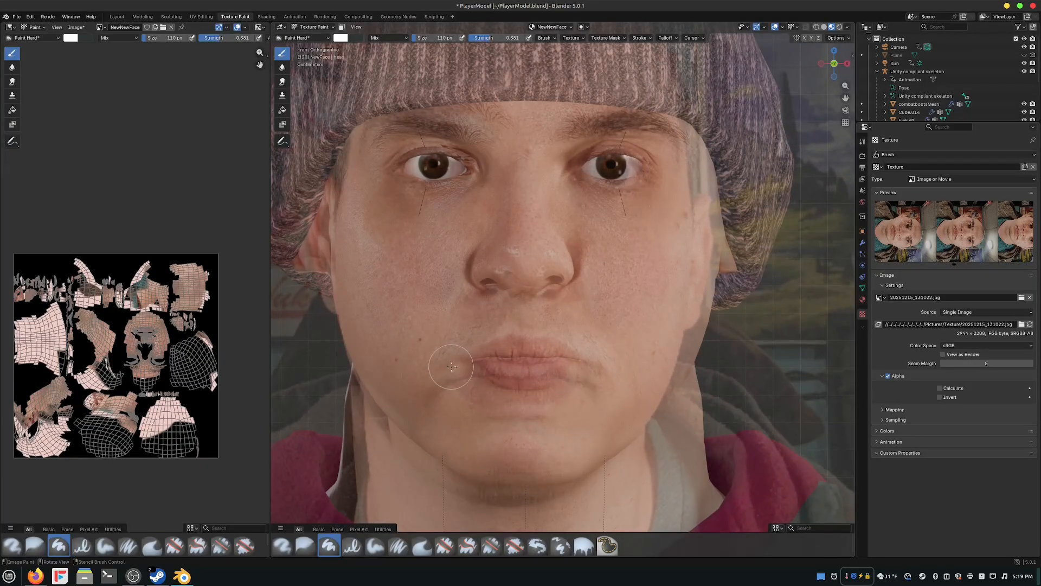
right_drag(451, 367, 453, 360)
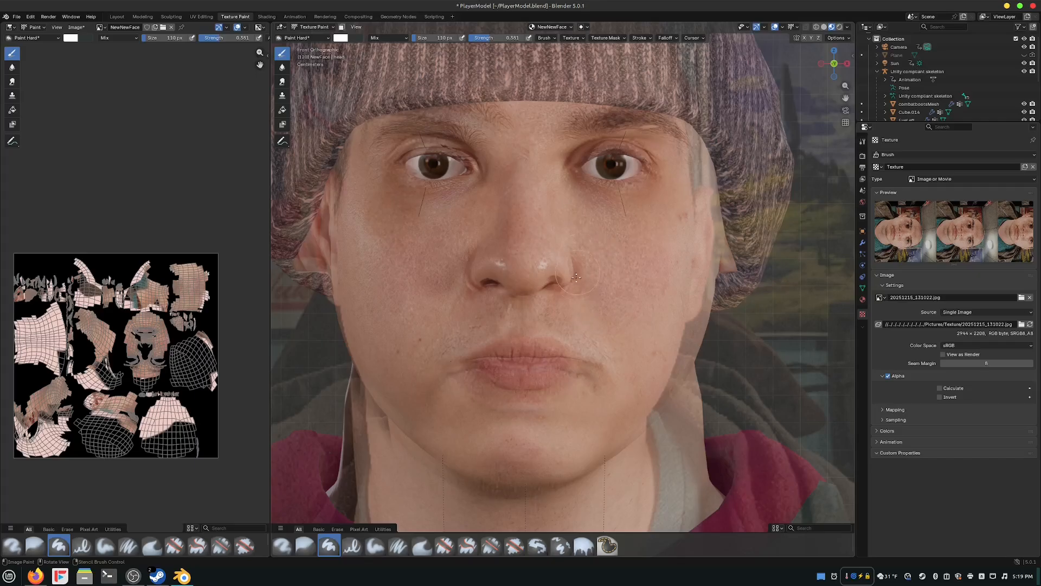
mouse_move(545, 267)
right_down()
mouse_move(558, 269)
mouse_move(550, 256)
right_up()
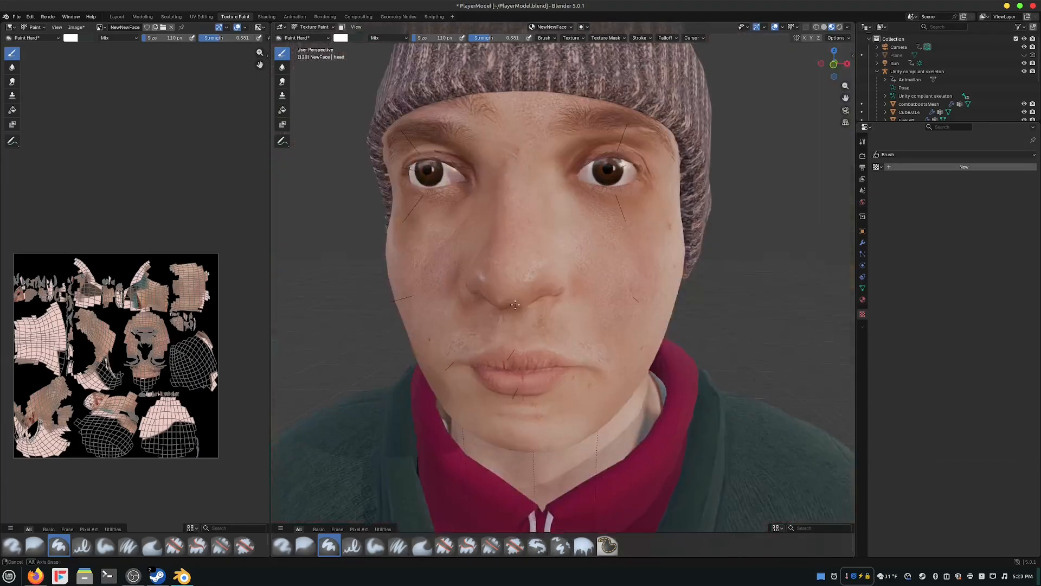
middle_drag(488, 282, 505, 297)
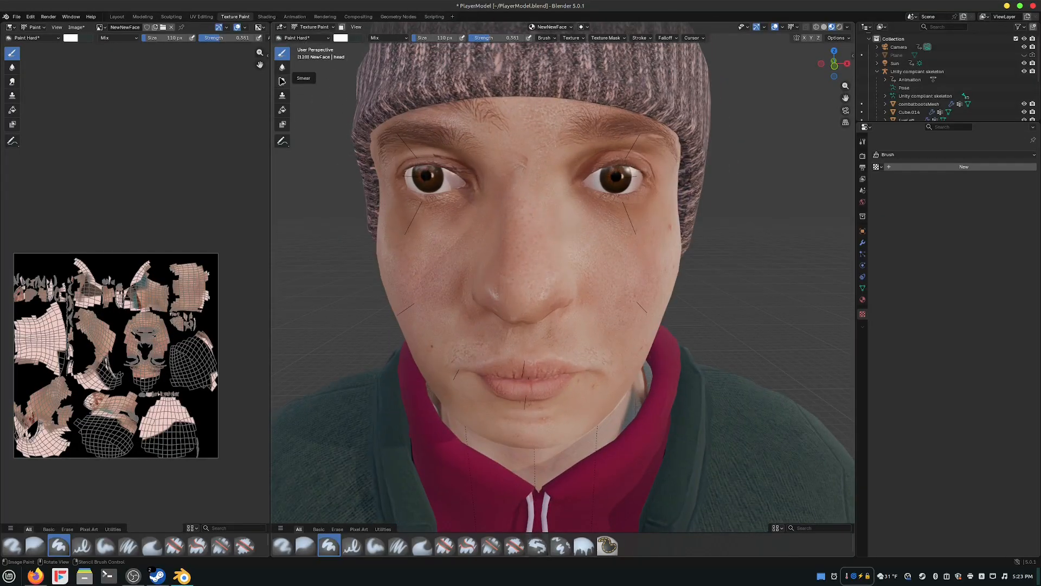
click(282, 68)
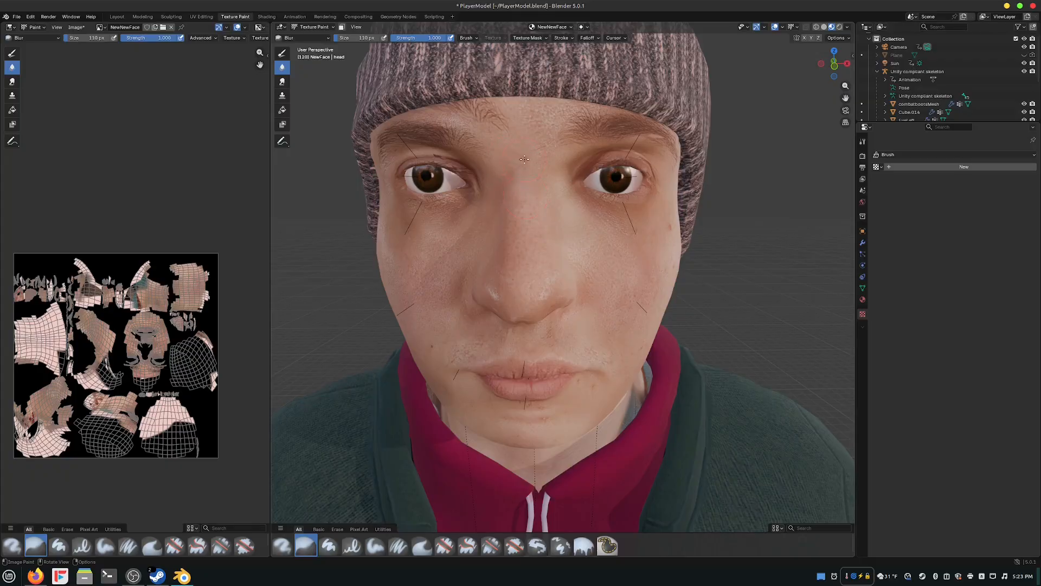
mouse_move(523, 266)
middle_down()
mouse_move(507, 272)
mouse_move(525, 268)
middle_up()
click(283, 53)
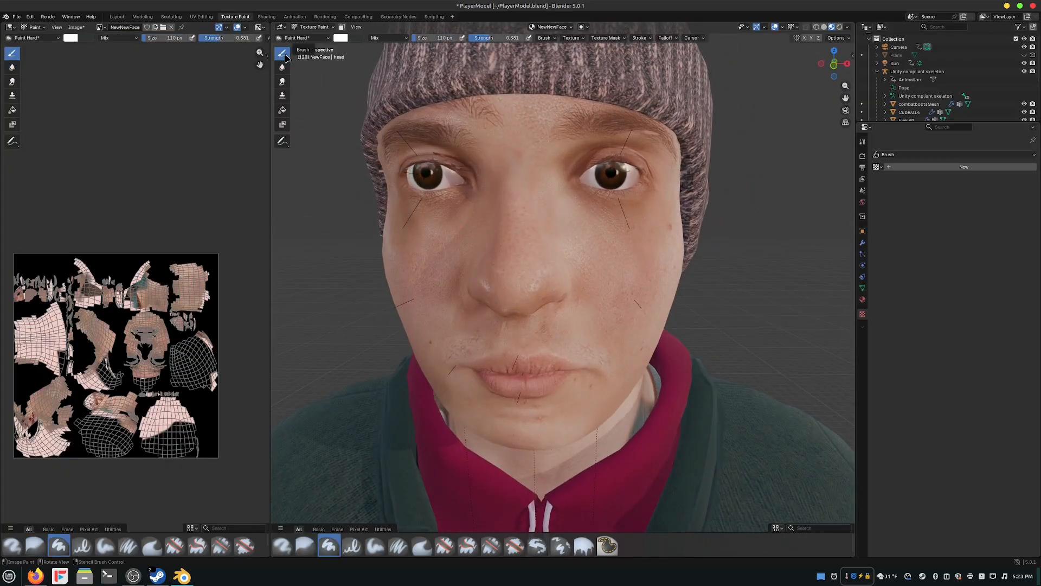
Sample a skin tone from the cheek as the brush color and lower the brush strength to 0.115.
click(342, 38)
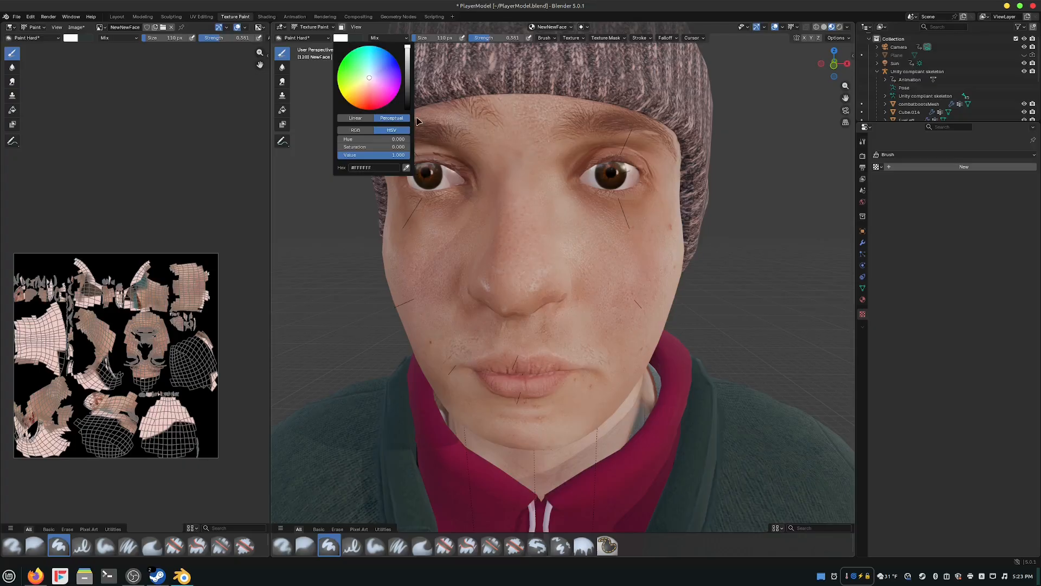
click(407, 169)
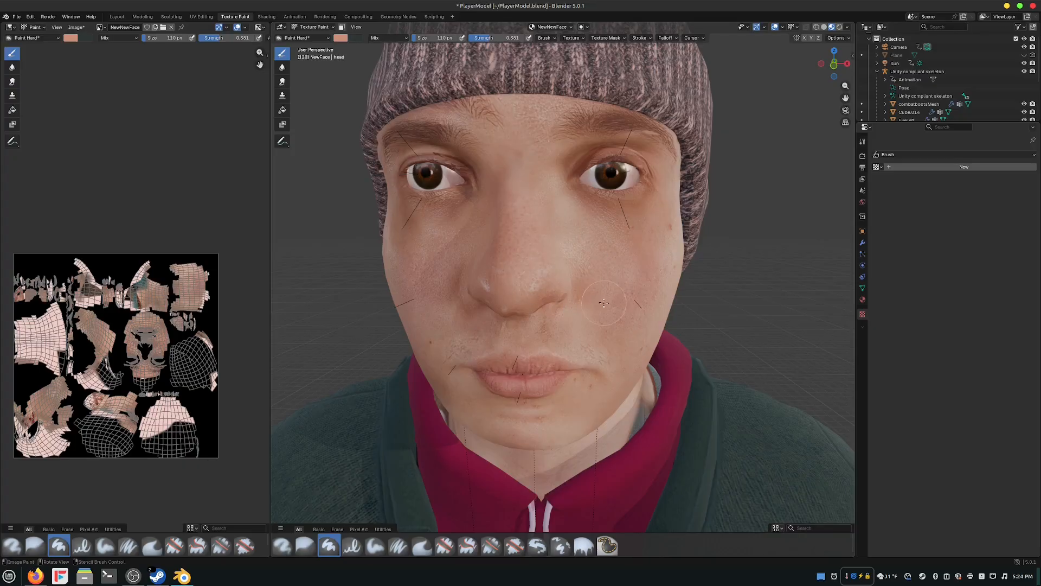
middle_drag(604, 302, 522, 285)
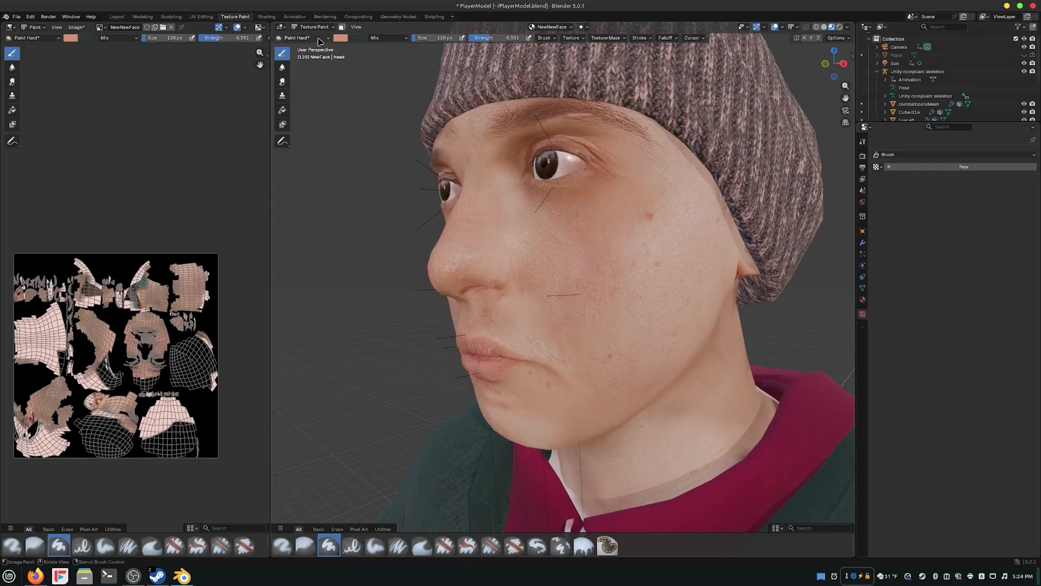
click(341, 39)
click(406, 168)
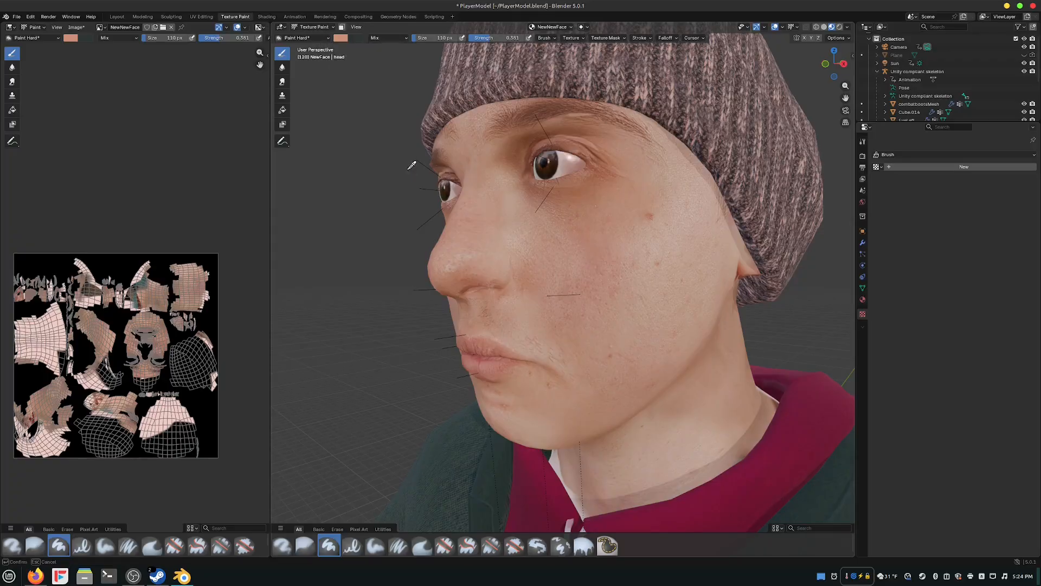
click(628, 238)
mouse_move(491, 39)
mouse_down()
mouse_move(417, 39)
mouse_move(428, 38)
mouse_up()
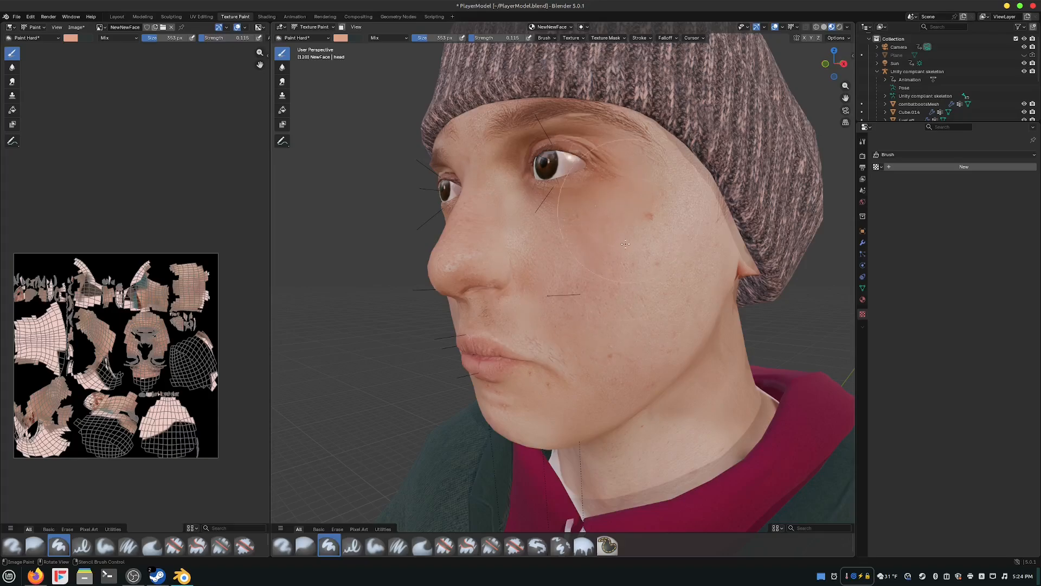
Examine the skin tone transitions across both cheeks, the jawline and the neck from several angles.
middle_drag(632, 212, 612, 342)
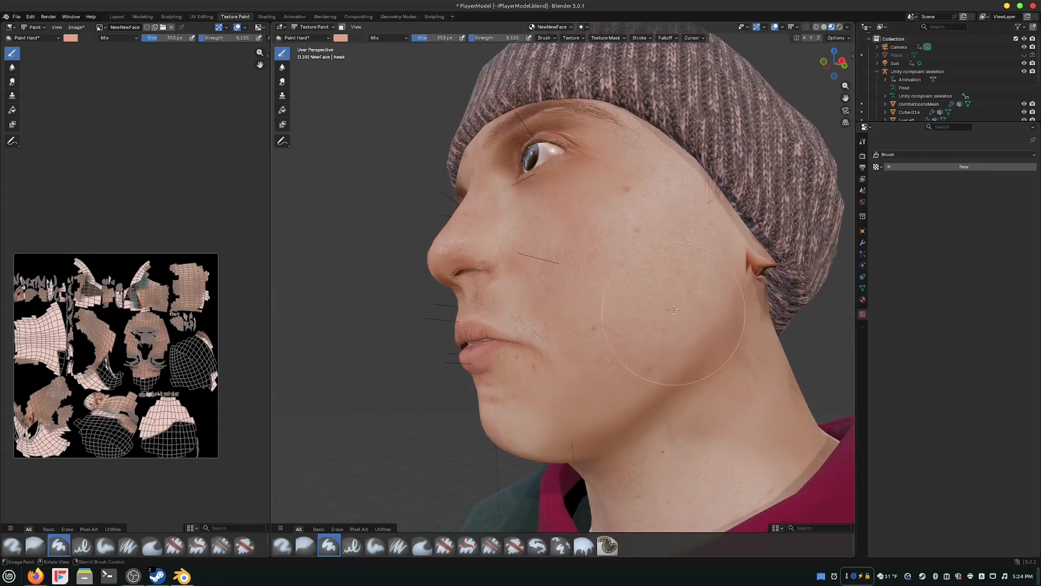
middle_drag(678, 347, 674, 237)
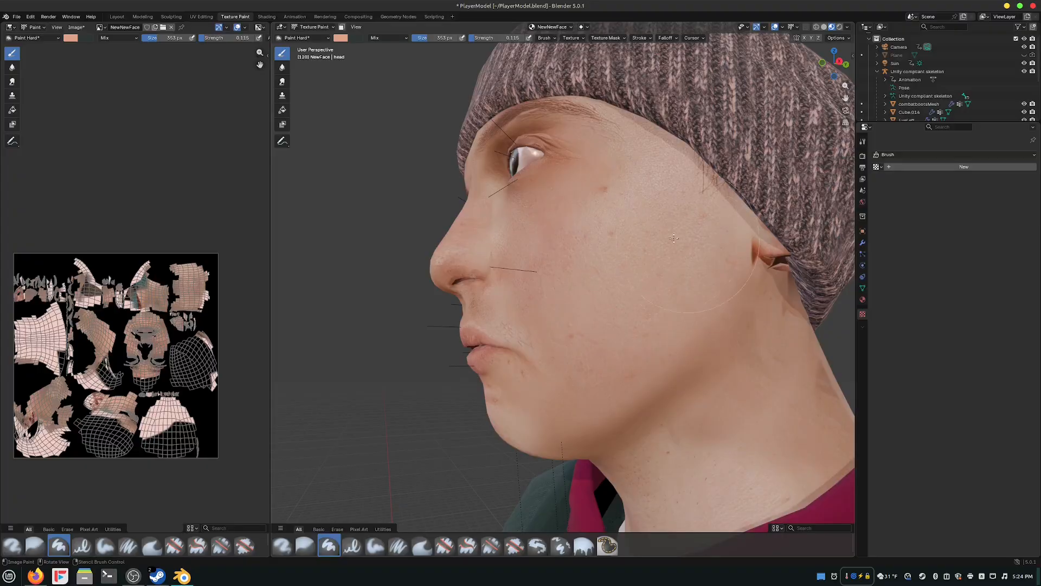
middle_drag(581, 311, 557, 245)
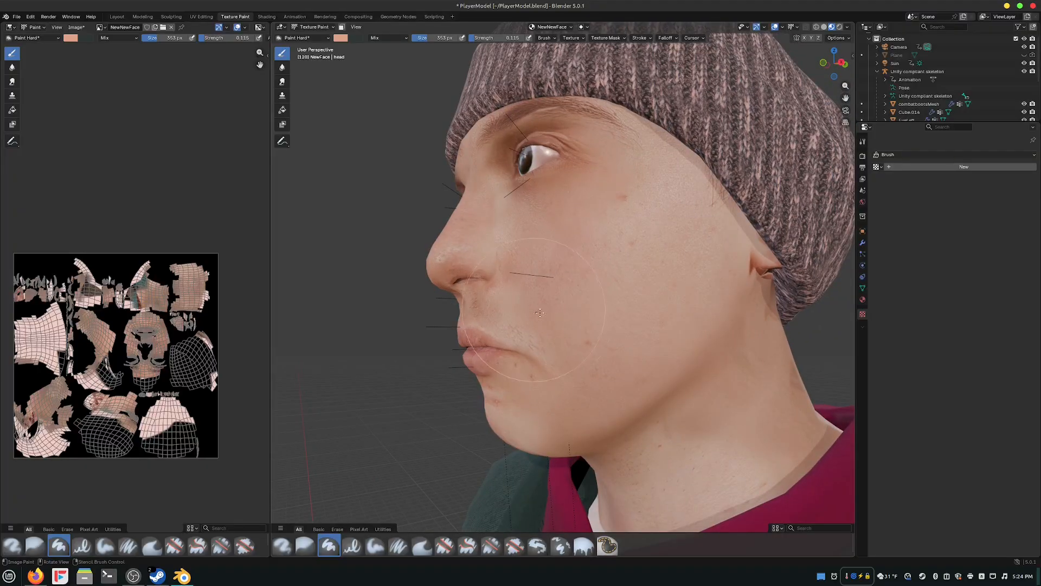
middle_drag(540, 313, 537, 234)
mouse_move(561, 311)
middle_down()
mouse_move(589, 214)
mouse_move(564, 209)
mouse_move(587, 223)
middle_up()
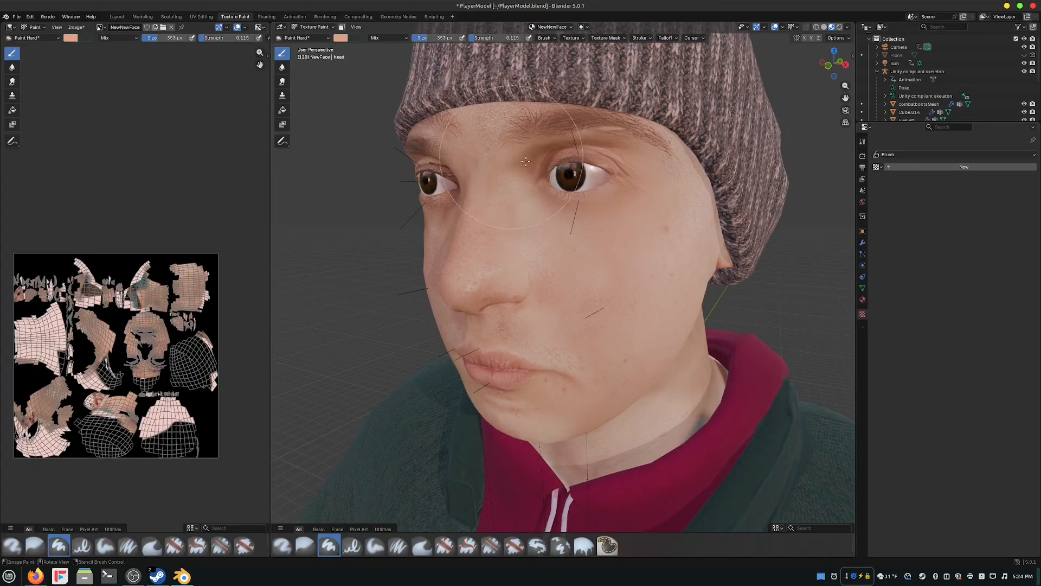
middle_drag(619, 159, 446, 253)
scroll(455, 259, up, 3)
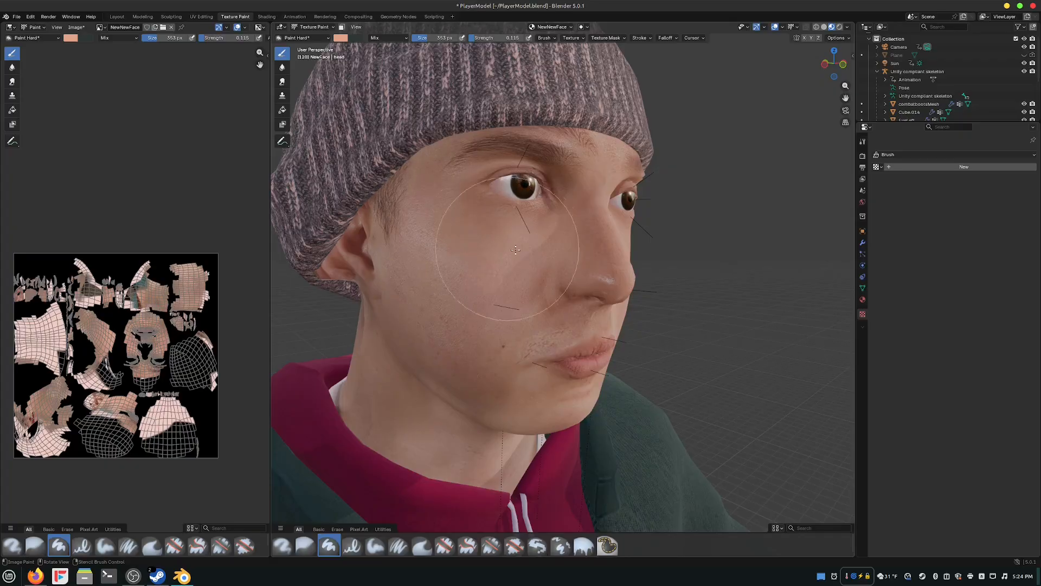
mouse_move(472, 255)
middle_down()
mouse_move(498, 230)
mouse_move(478, 244)
middle_up()
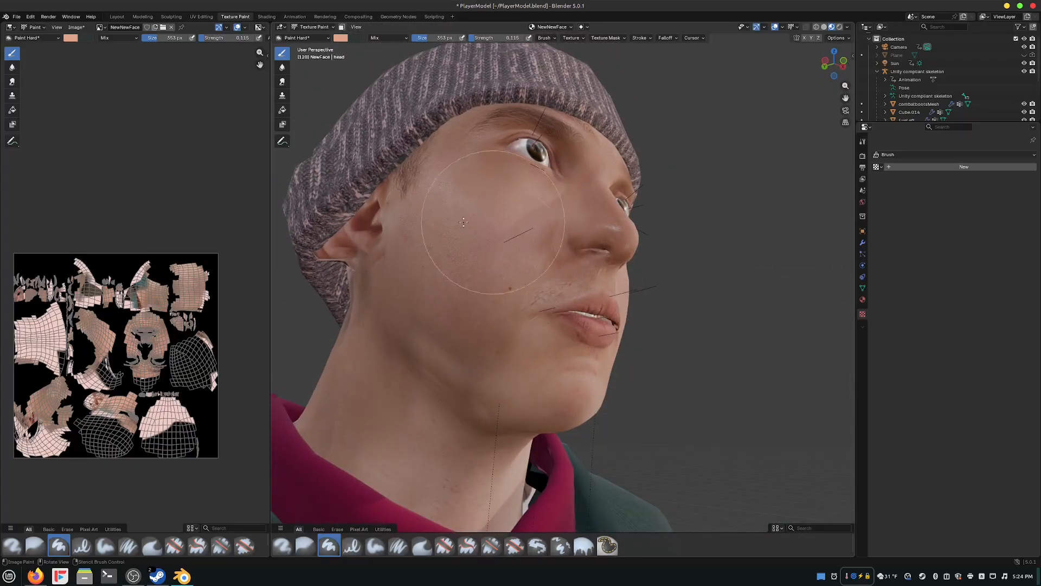
middle_drag(476, 349, 442, 307)
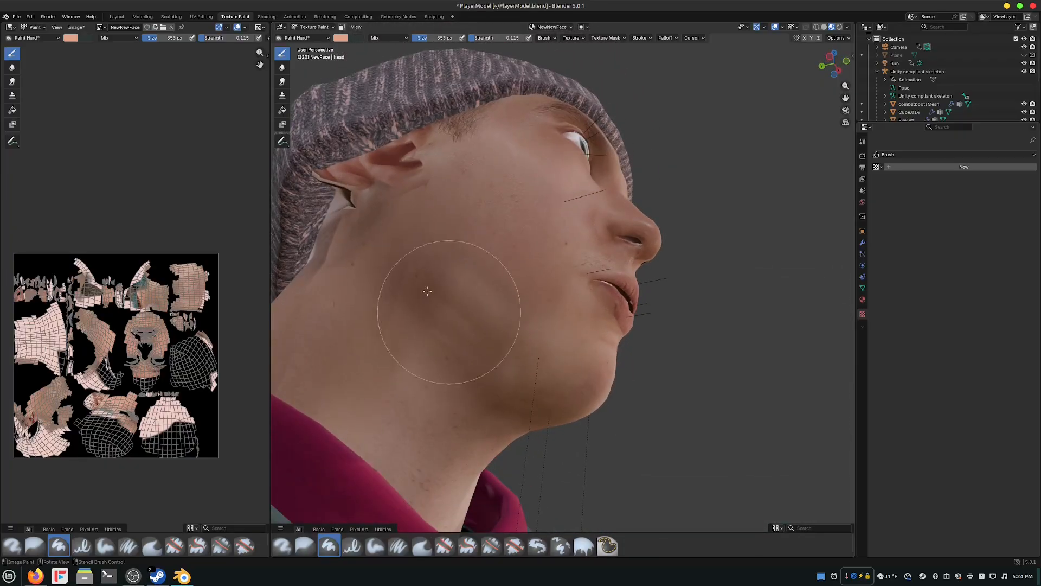
Sample the darker skin tone from the right jaw as the brush color and lighten it slightly.
click(341, 39)
click(407, 168)
click(536, 324)
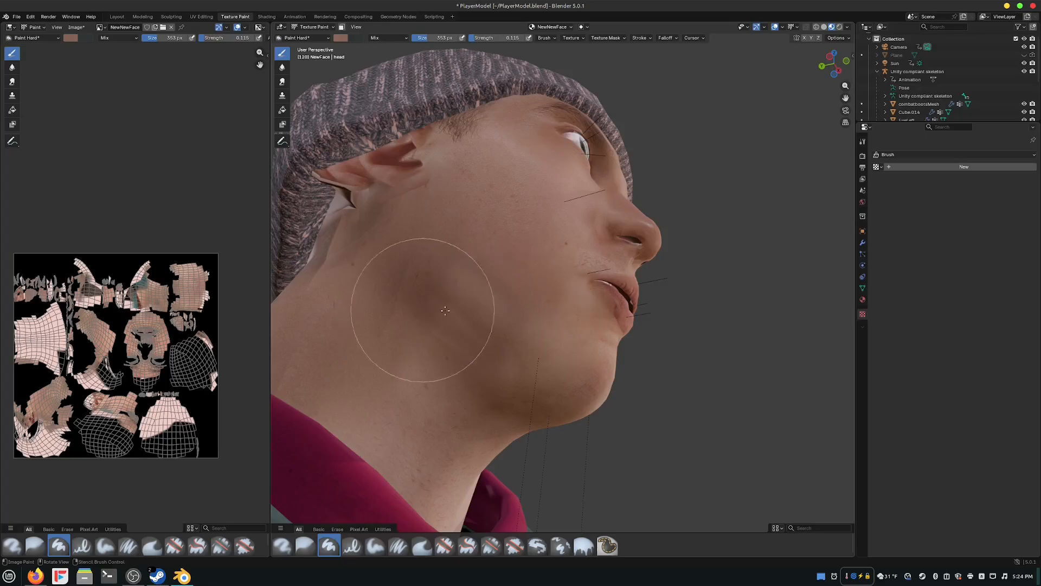
click(344, 39)
drag(408, 78, 408, 62)
mouse_move(426, 260)
middle_down()
mouse_move(419, 302)
mouse_move(472, 379)
mouse_move(460, 219)
middle_up()
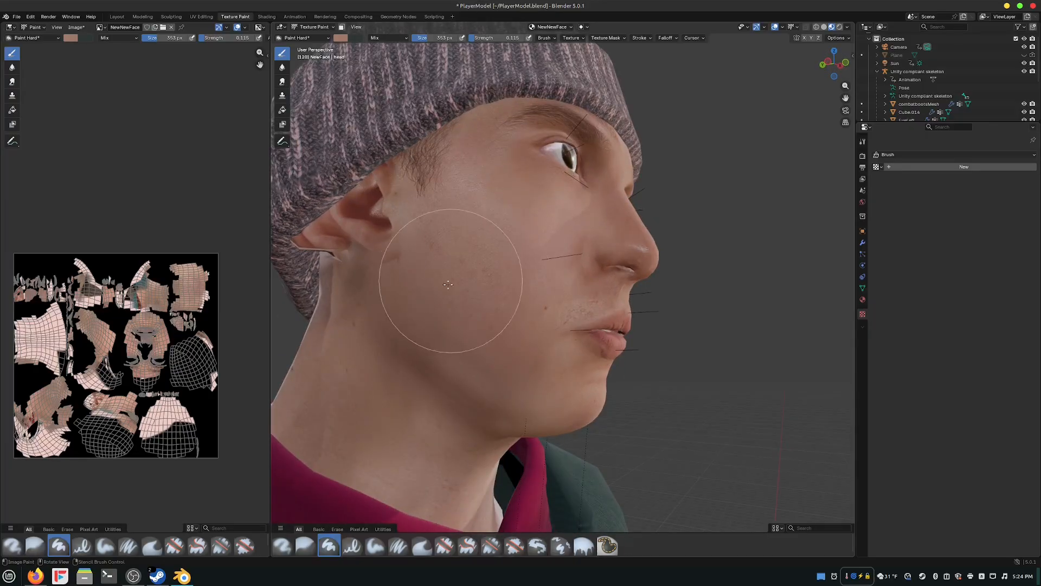
mouse_move(448, 284)
middle_down()
mouse_move(480, 282)
mouse_move(471, 227)
middle_up()
middle_drag(449, 284, 447, 357)
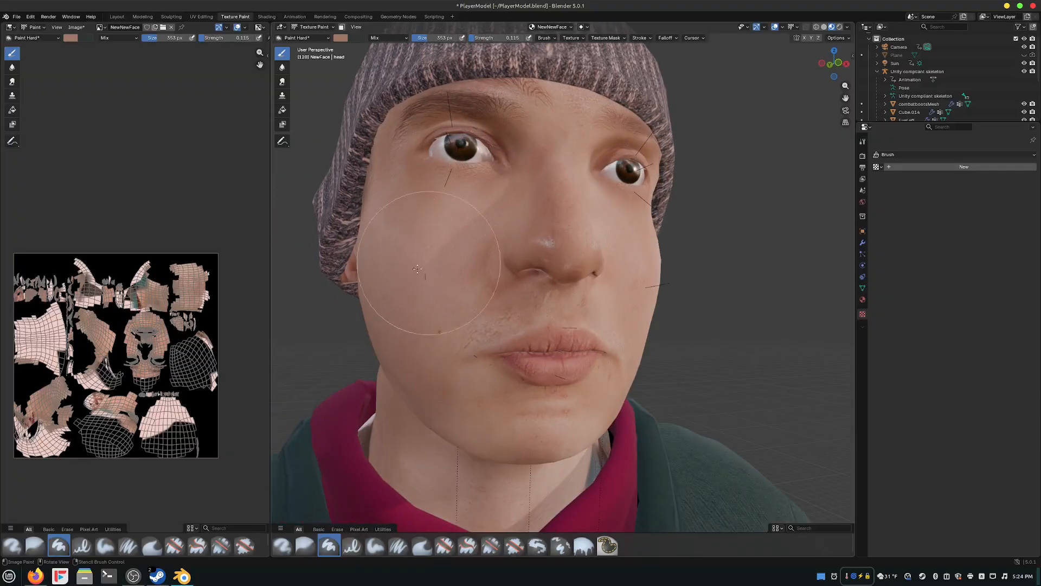
mouse_move(417, 270)
middle_down()
mouse_move(384, 374)
mouse_move(418, 360)
mouse_move(479, 295)
mouse_move(476, 252)
middle_up()
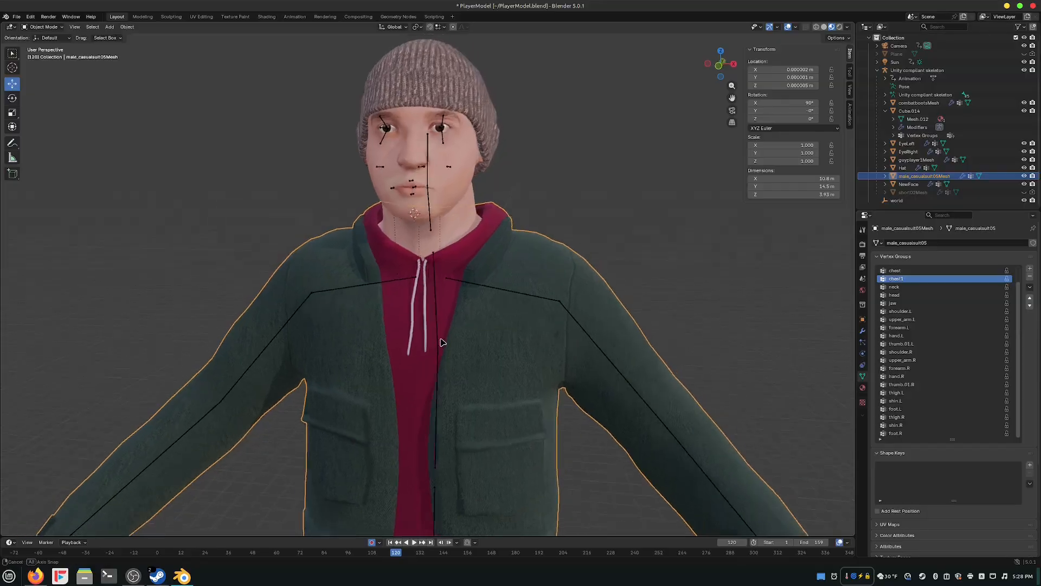
Examine the knitted hat's shape and texture from the front, the side and above.
shift+middle_drag(391, 259, 415, 321)
scroll(436, 293, up, 4)
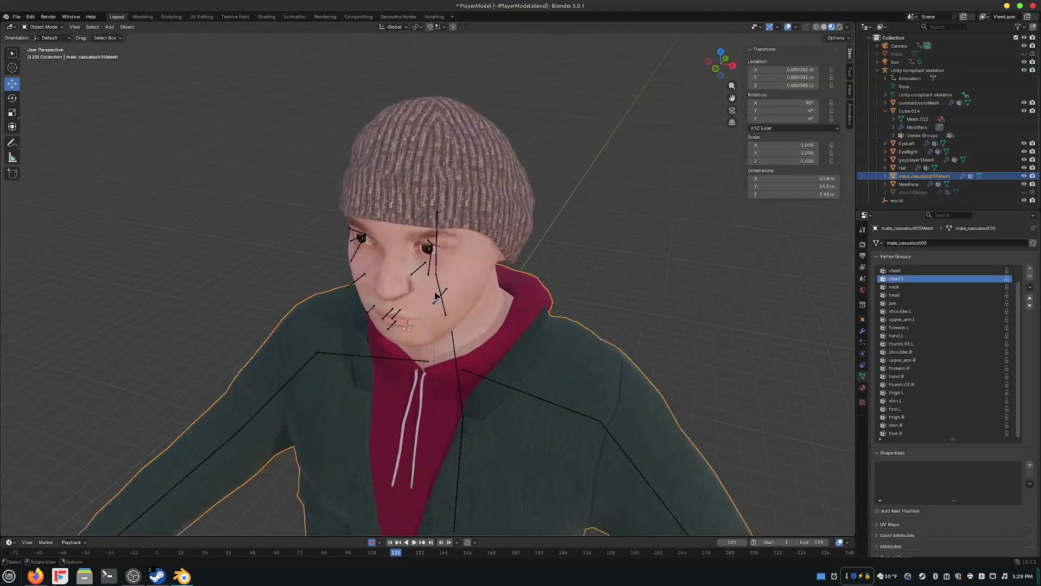
shift+middle_drag(415, 171, 409, 242)
scroll(410, 244, up, 3)
middle_drag(357, 202, 391, 341)
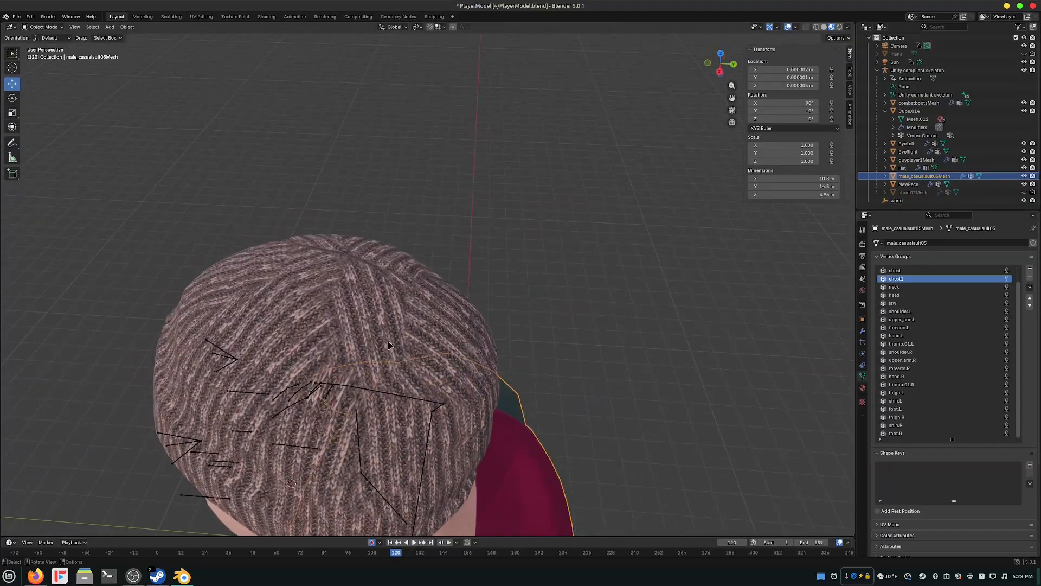
scroll(402, 326, up, 5)
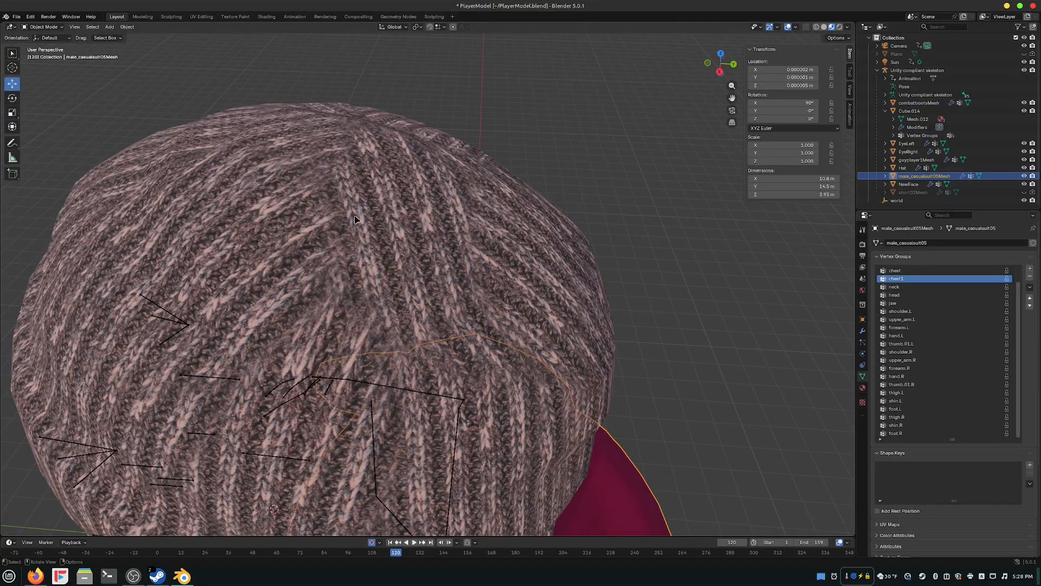
scroll(374, 282, down, 2)
middle_drag(322, 258, 357, 310)
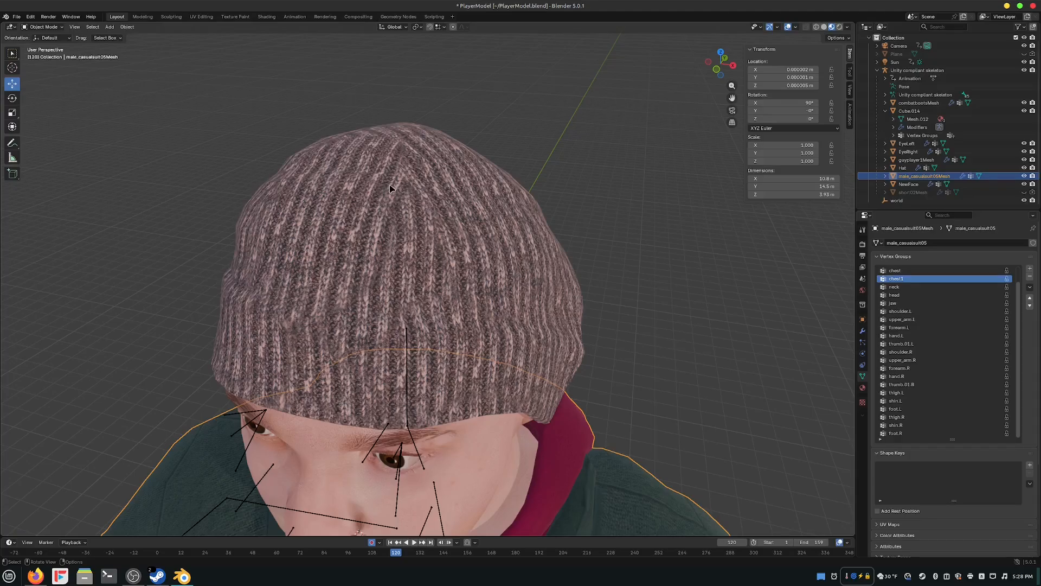
middle_drag(389, 188, 421, 261)
Deselect the clothing mesh and examine the whole character's outfit, from the boots up to the head.
scroll(421, 260, down, 7)
scroll(461, 314, up, 6)
shift+middle_drag(461, 298, 555, 367)
scroll(443, 337, down, 5)
click(530, 309)
scroll(398, 345, up, 2)
scroll(555, 367, down, 4)
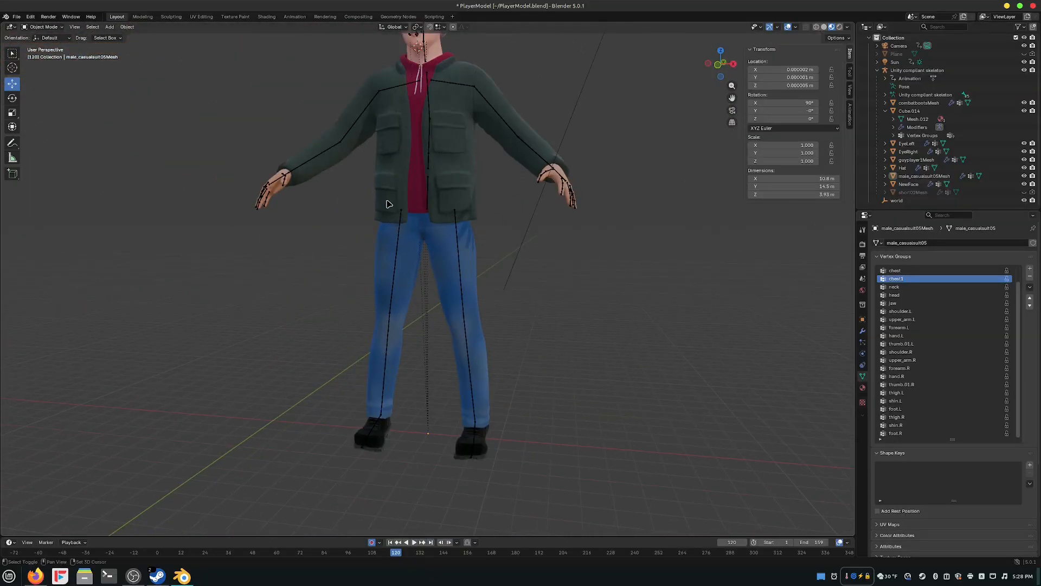
shift+middle_drag(388, 204, 393, 352)
scroll(396, 310, up, 2)
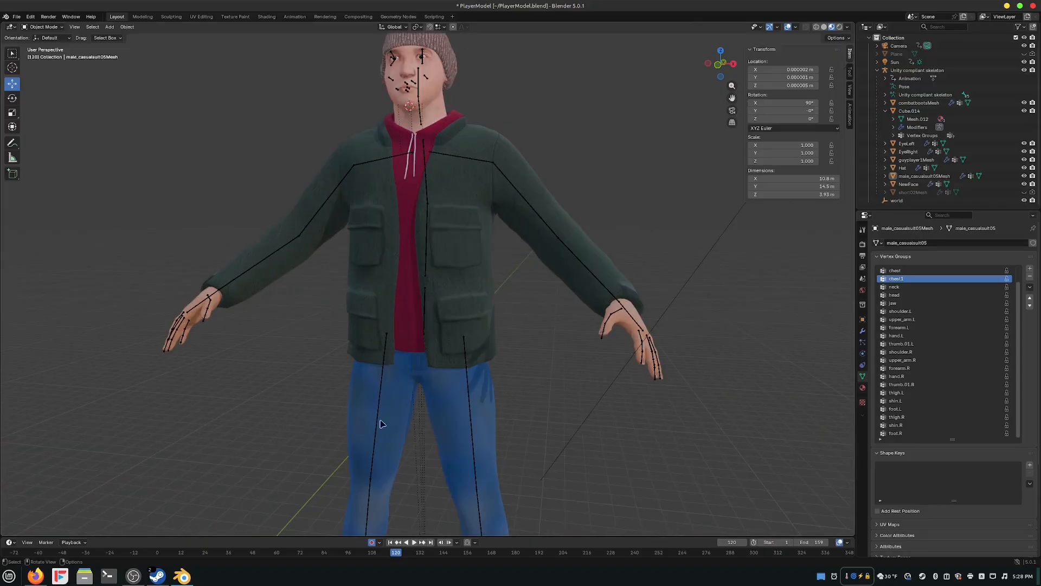
shift+middle_drag(408, 256, 418, 312)
shift+middle_drag(466, 233, 466, 315)
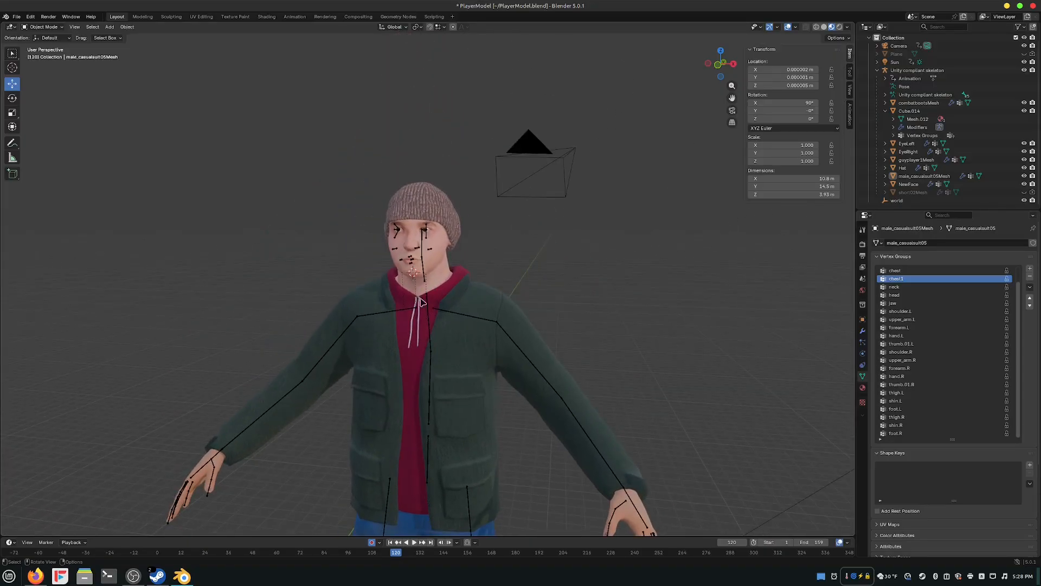
Put the Unity compliant skeleton into Pose Mode and select the bone at the center of the mouth.
scroll(466, 313, up, 5)
shift+middle_drag(395, 204, 403, 266)
scroll(398, 338, up, 5)
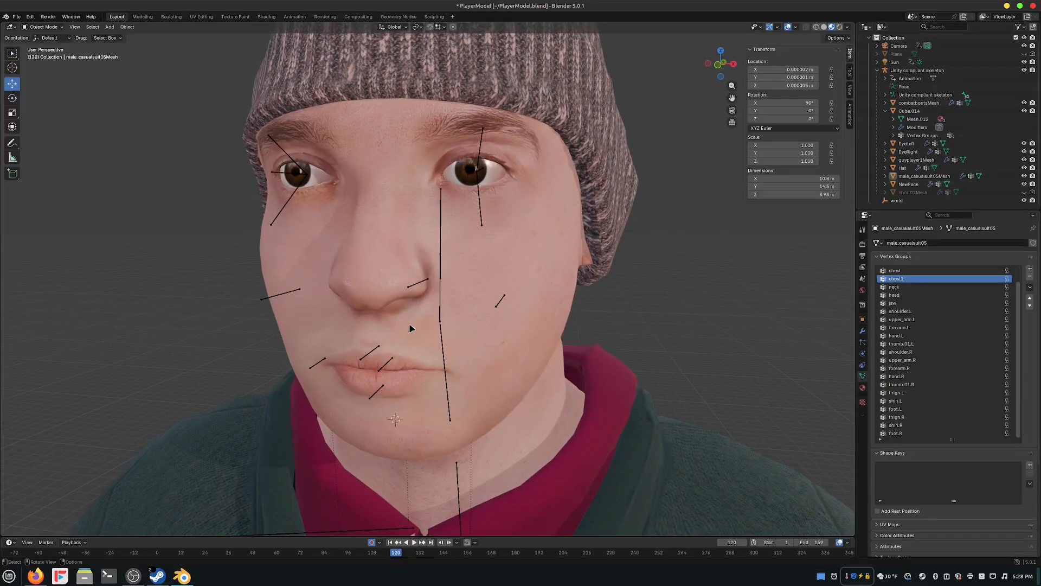
click(388, 367)
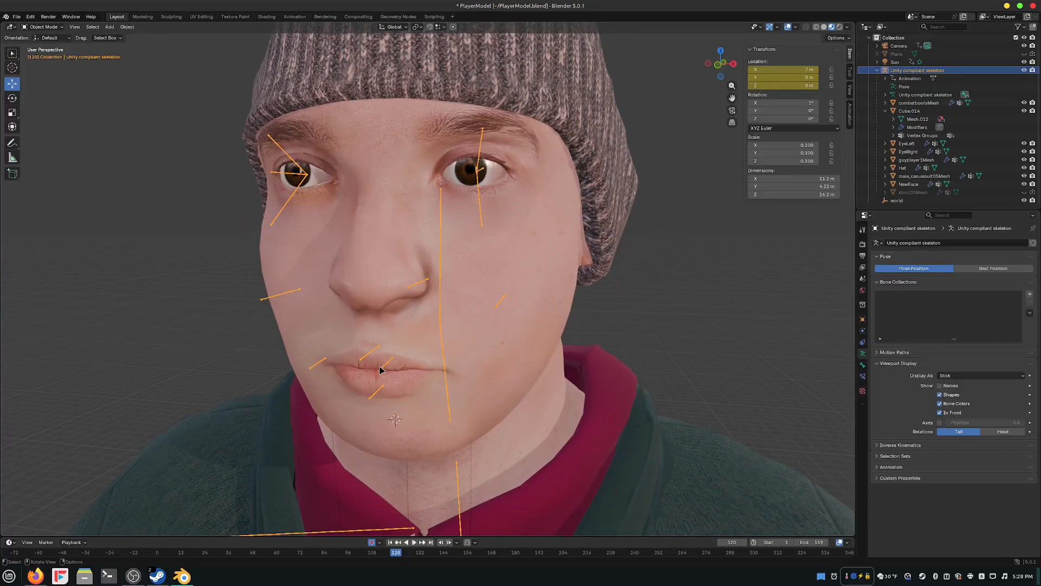
click(43, 27)
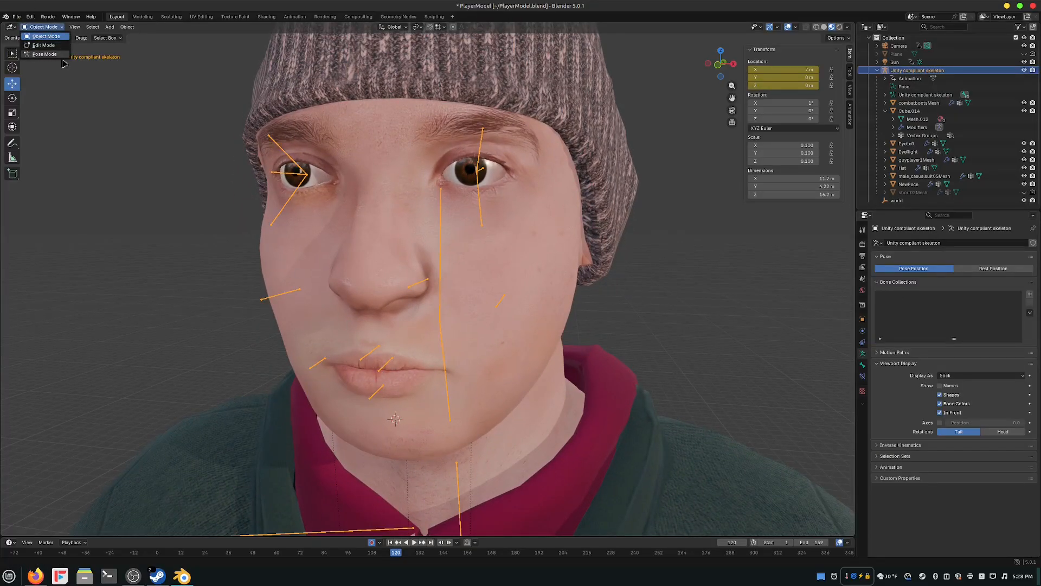
click(43, 54)
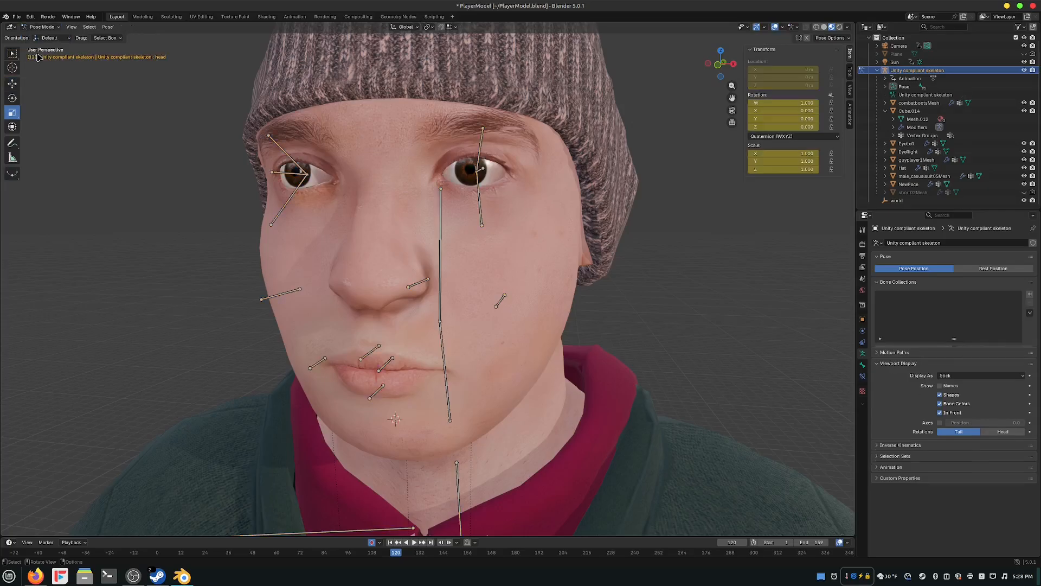
click(387, 367)
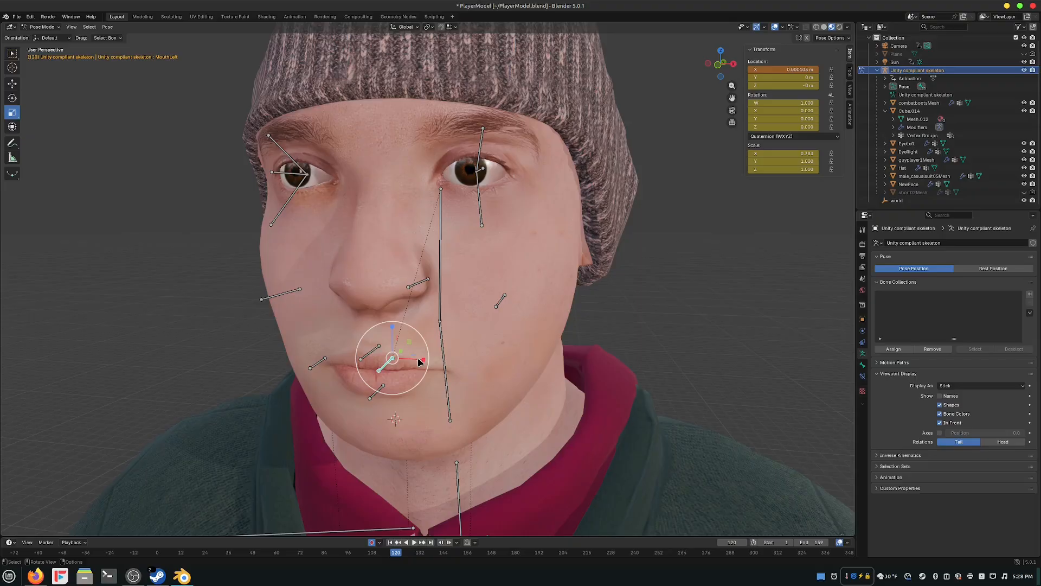
Try stretching the mouth by scaling its central bone about 4.63 times along the global X axis.
mouse_move(392, 386)
middle_down()
mouse_move(403, 374)
mouse_move(387, 355)
middle_up()
scroll(403, 375, up, 4)
scroll(404, 364, down, 2)
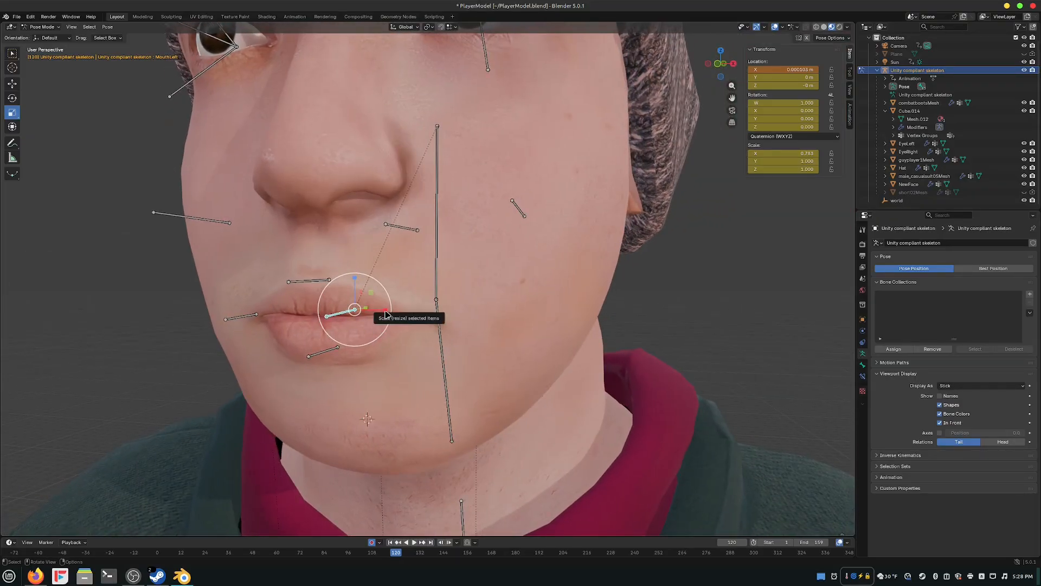
mouse_move(383, 312)
mouse_down()
mouse_move(432, 320)
mouse_move(370, 317)
mouse_move(383, 324)
mouse_up()
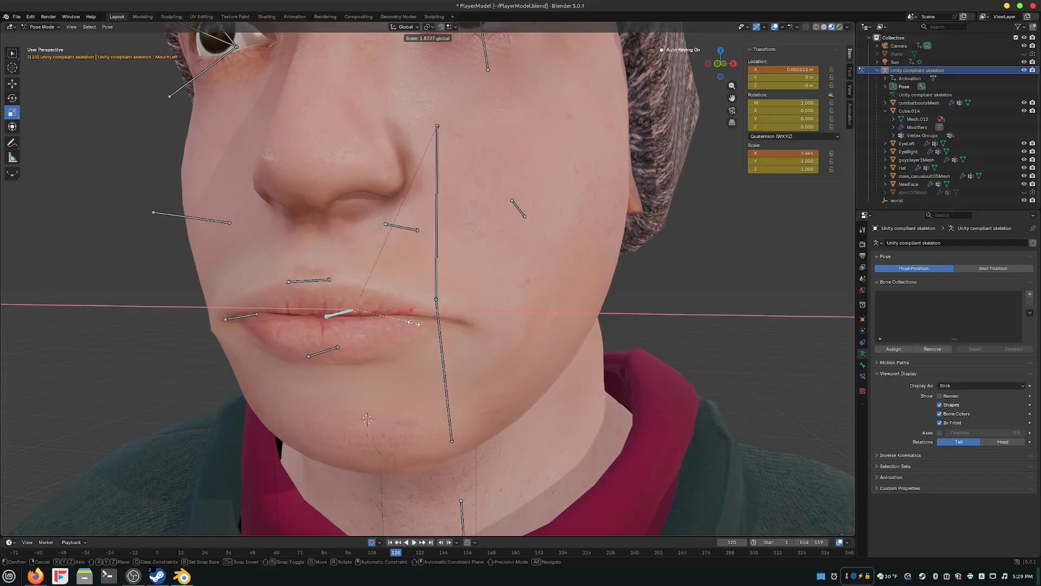
click(461, 327)
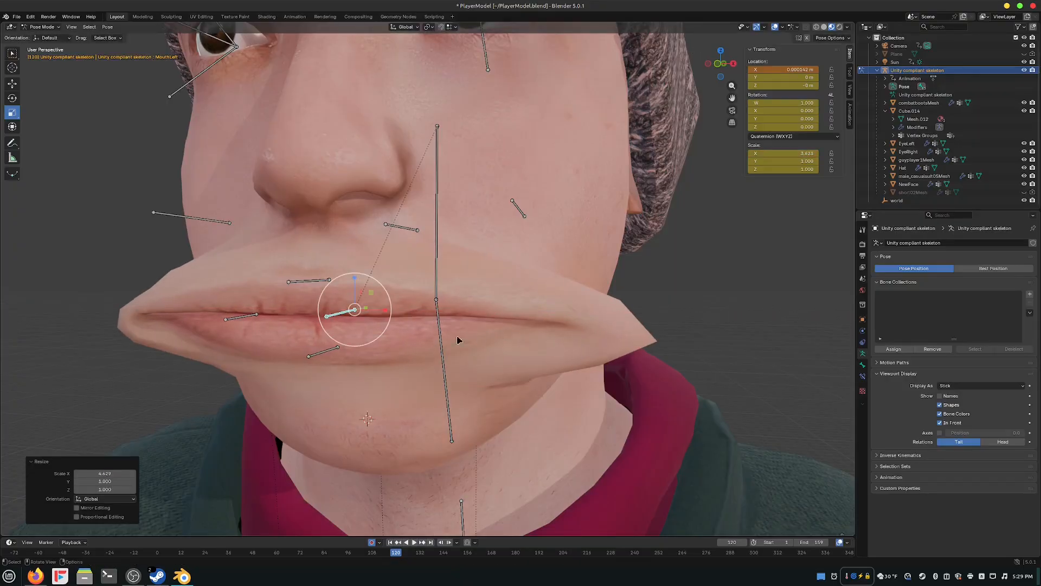
scroll(412, 342, down, 3)
middle_drag(412, 342, 425, 325)
scroll(363, 354, up, 2)
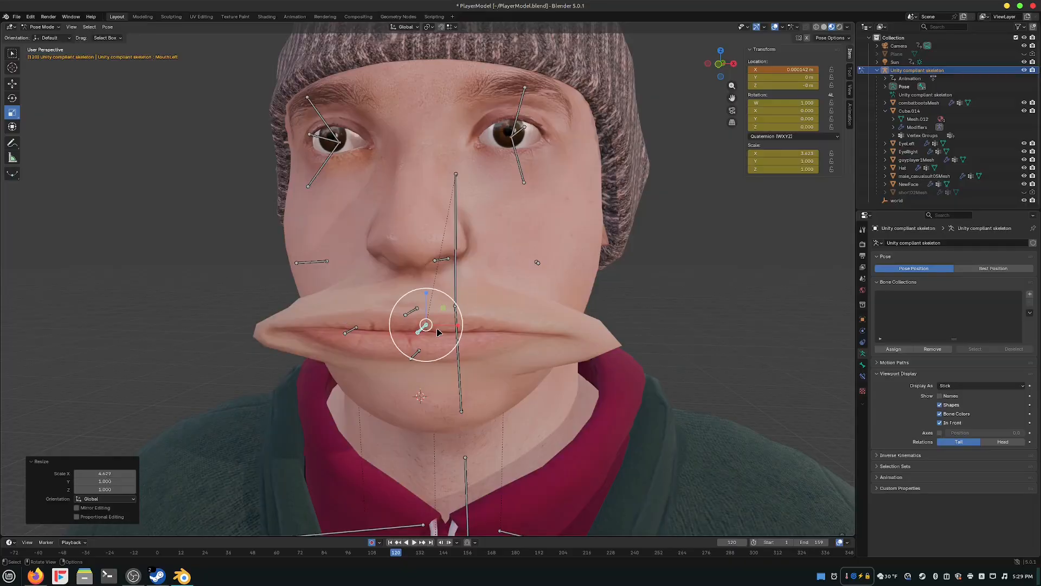
scroll(461, 338, up, 2)
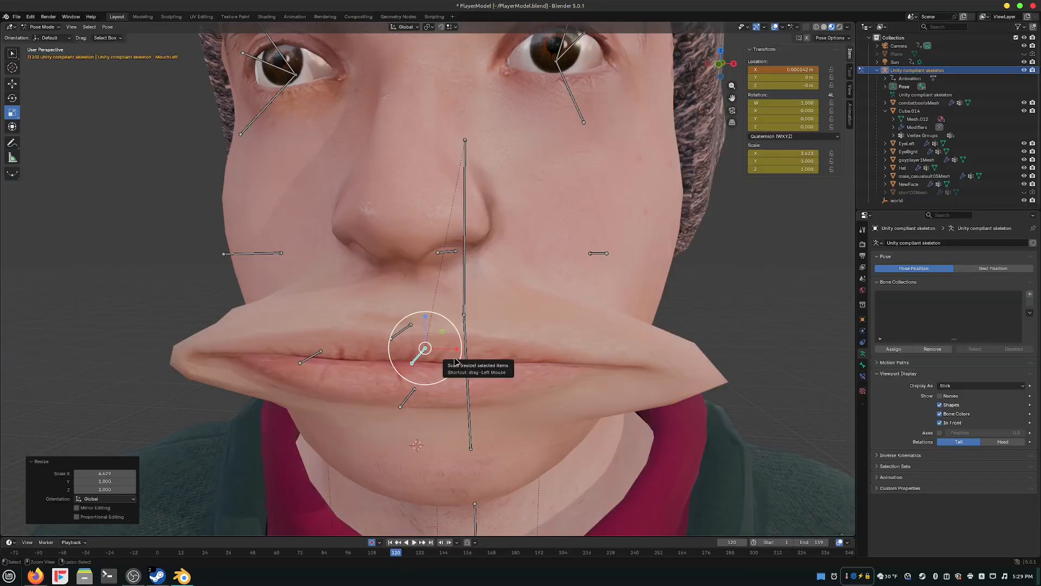
key(ctrl+z)
Try scaling the central mouth bone along global Z, and narrow the mouth with an X scale factor of 0.229.
drag(426, 319, 430, 270)
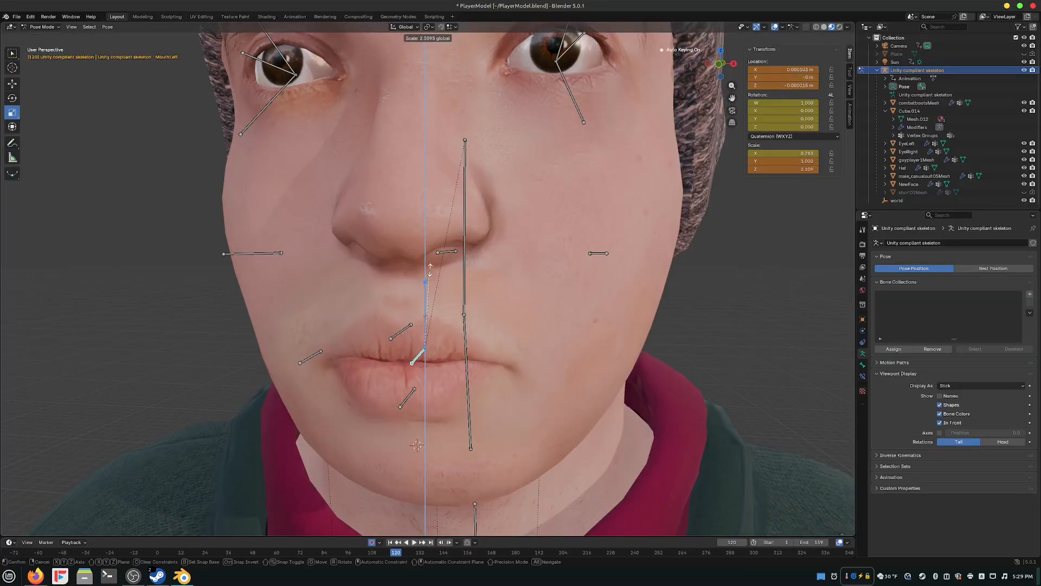
key(Escape)
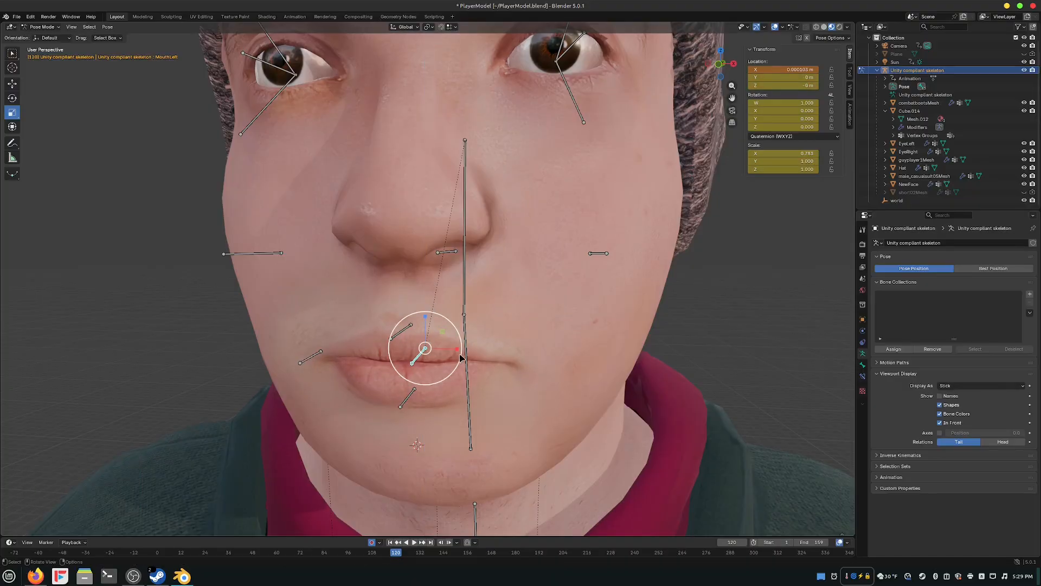
drag(460, 358, 432, 352)
middle_drag(433, 352, 374, 373)
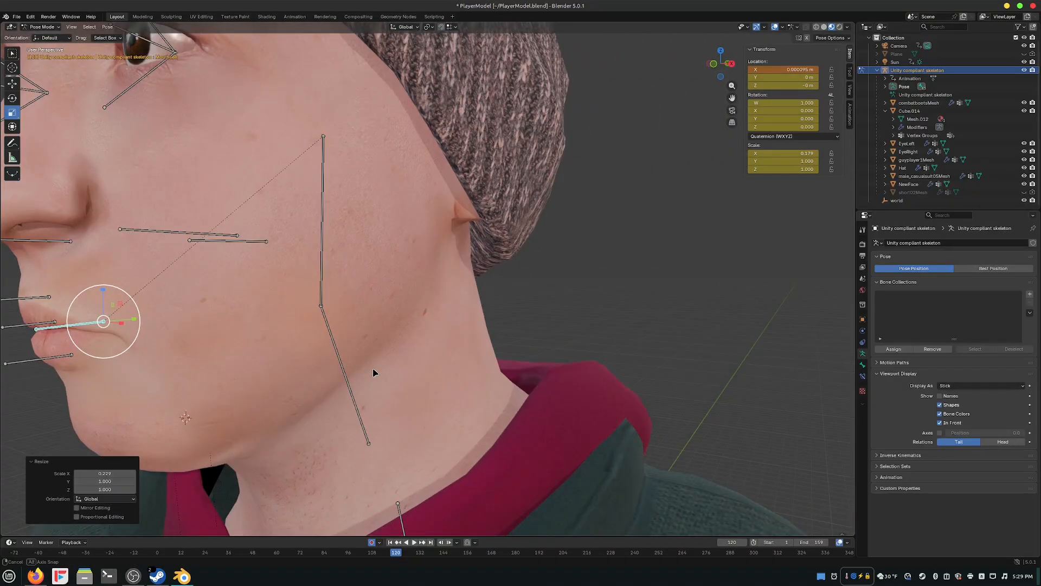
middle_drag(298, 377, 417, 349)
Try narrowing and widening the mouth further along X, and undo all the recent mouth bone scaling.
drag(535, 282, 468, 283)
middle_drag(417, 316, 434, 327)
scroll(440, 328, up, 3)
drag(537, 281, 596, 290)
key(ctrl+z)
key(ctrl+z)
key(ctrl+z)
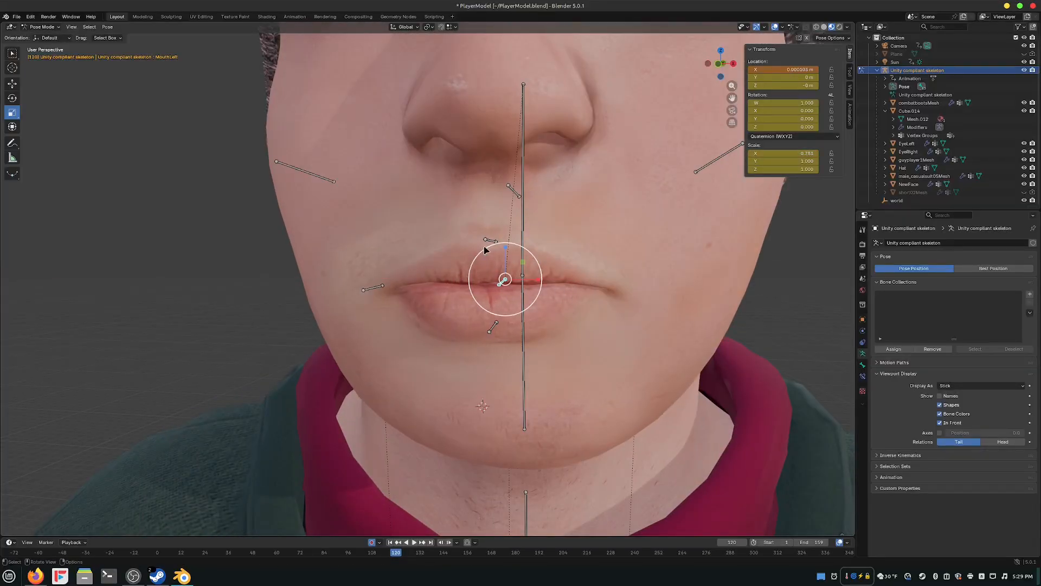
Try posing the upper lip by adjusting the bone just above the mouth.
middle_drag(432, 276, 70, 184)
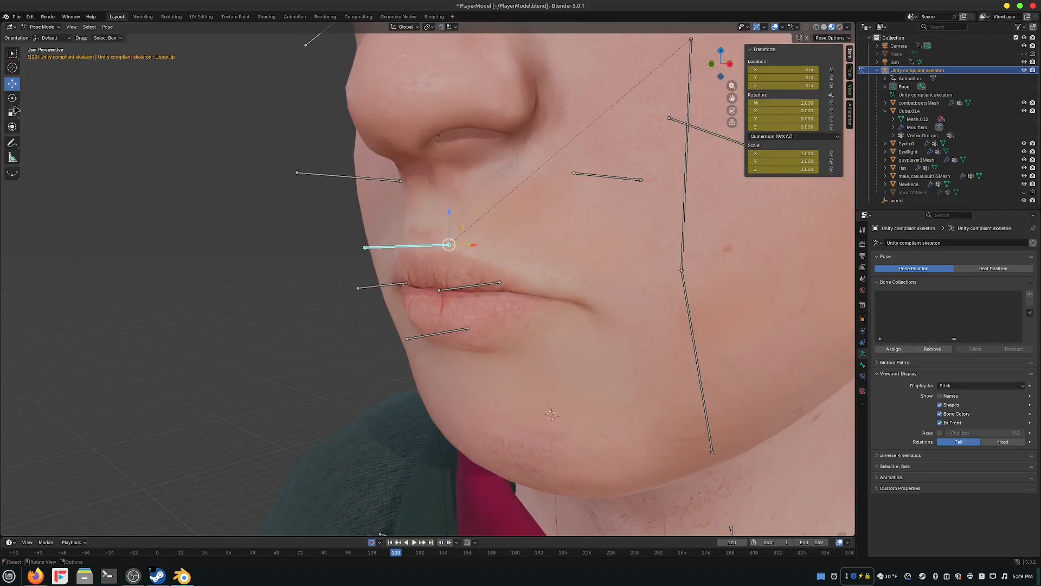
drag(432, 242, 400, 351)
mouse_move(400, 352)
middle_down()
mouse_move(474, 346)
mouse_move(415, 365)
mouse_move(415, 354)
middle_up()
scroll(415, 364, down, 5)
scroll(416, 364, up, 2)
click(341, 279)
middle_drag(341, 278, 372, 291)
key(ctrl+z)
Try rotating the bottom lip bone upward about the global X axis, and undo the rotation.
scroll(470, 319, up, 2)
drag(465, 319, 466, 243)
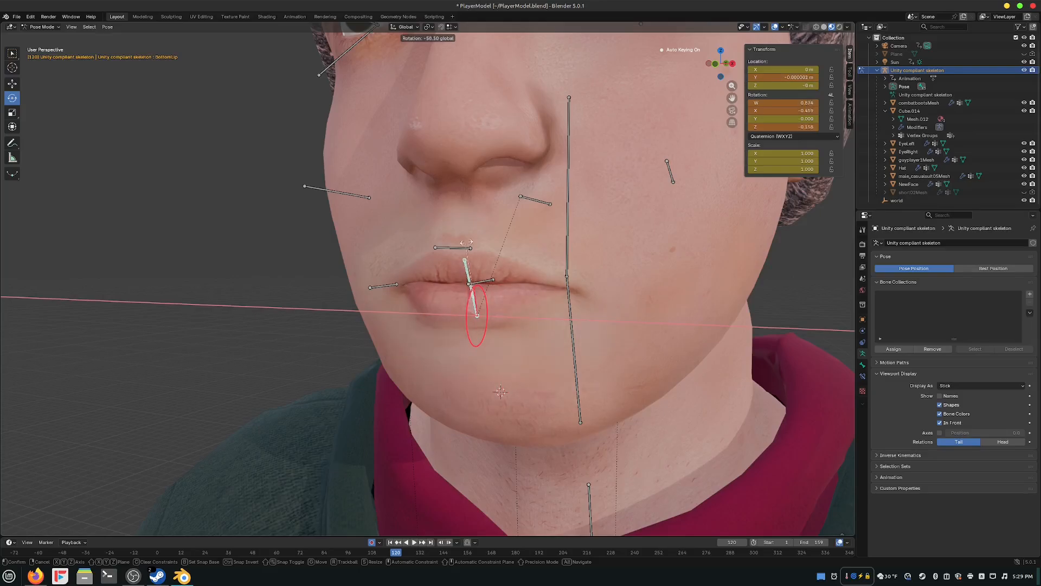
drag(616, 182, 408, 411)
key(ctrl+z)
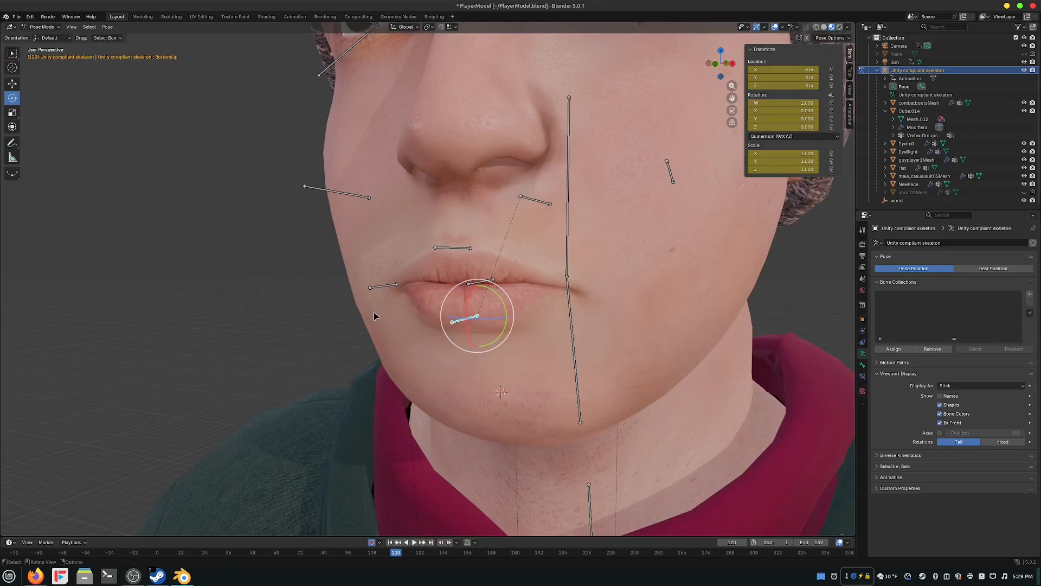
Try moving the right mouth-corner bone along the global X axis, and undo the move.
click(384, 288)
middle_drag(431, 307, 453, 303)
click(12, 84)
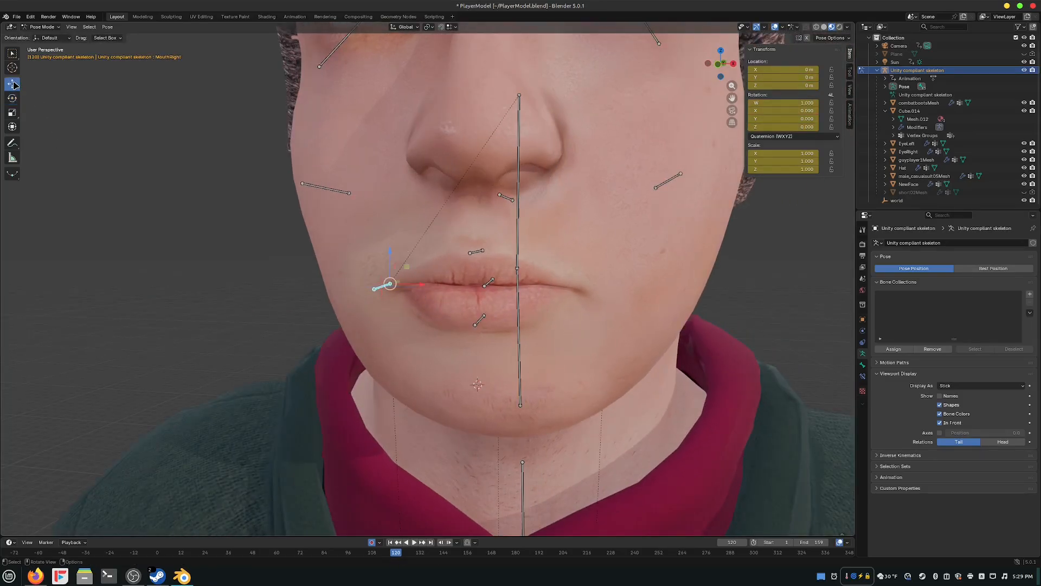
drag(415, 284, 409, 284)
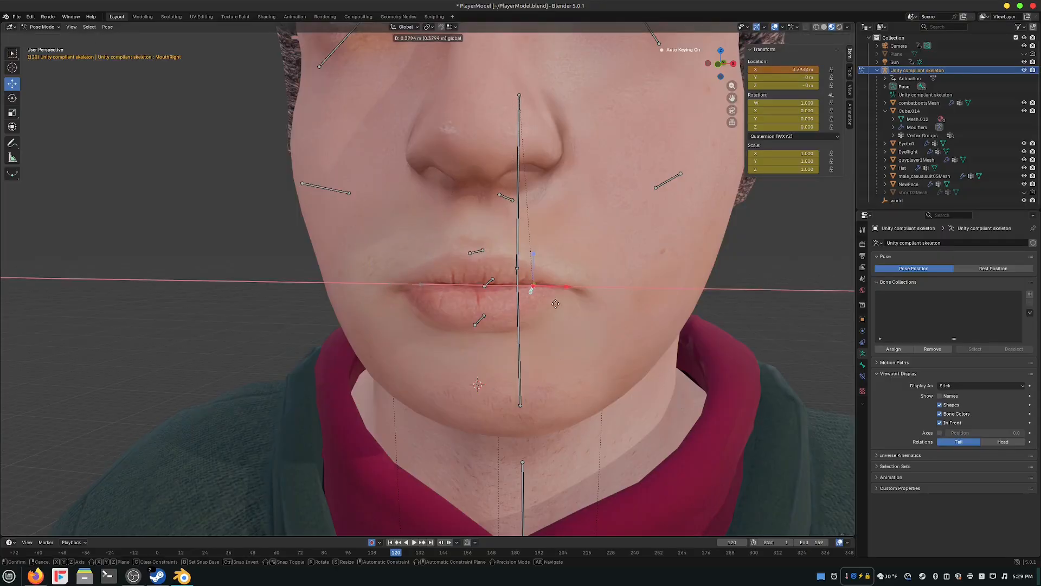
drag(486, 317, 500, 316)
key(ctrl+z)
Examine the mouth corners and the lip bones from several angles.
middle_drag(436, 304, 345, 294)
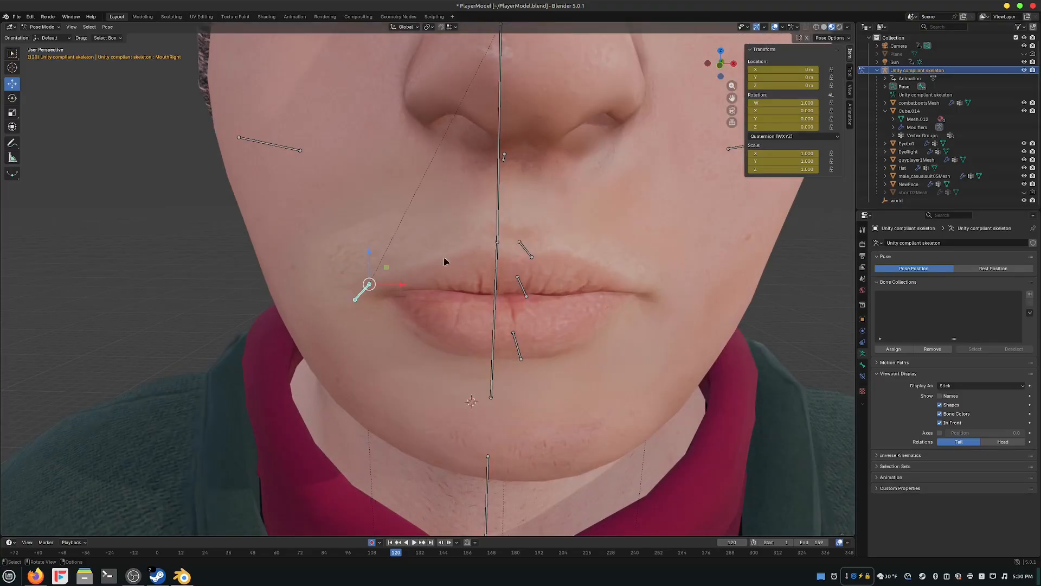
scroll(444, 262, down, 3)
middle_drag(505, 201, 479, 200)
middle_drag(409, 234, 439, 243)
scroll(438, 318, up, 3)
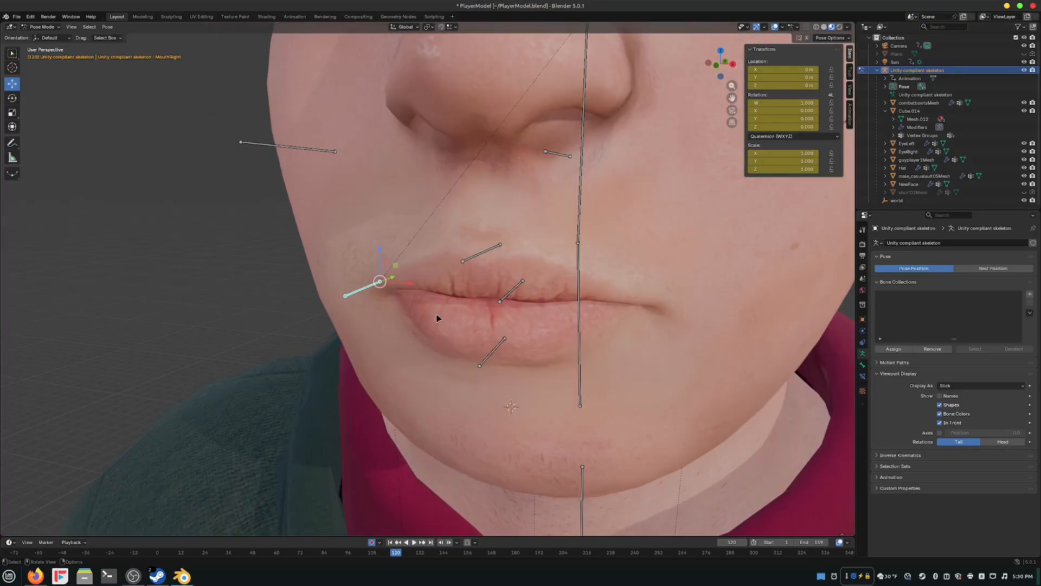
middle_drag(438, 318, 433, 314)
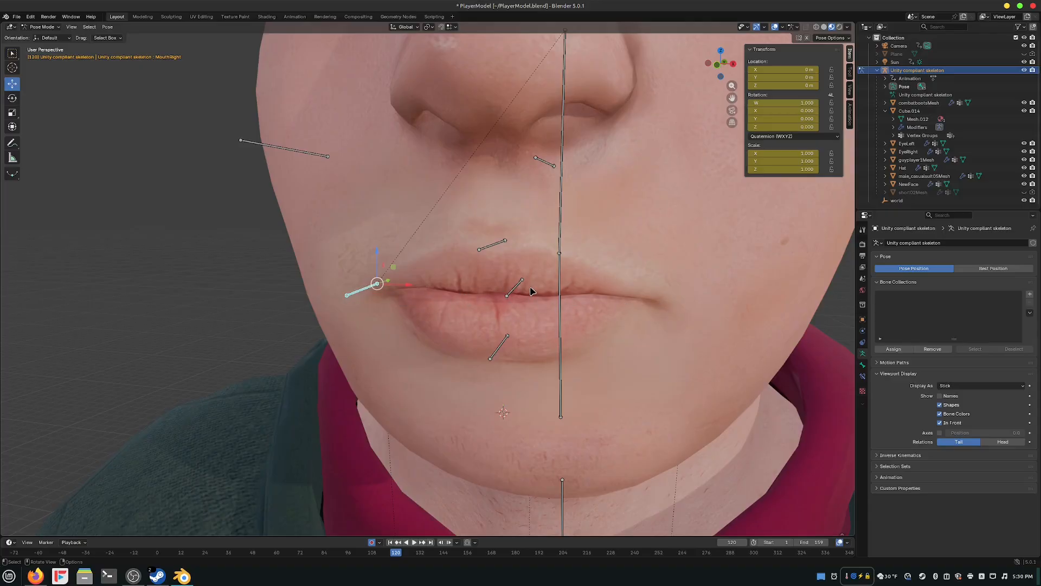
middle_drag(525, 292, 504, 289)
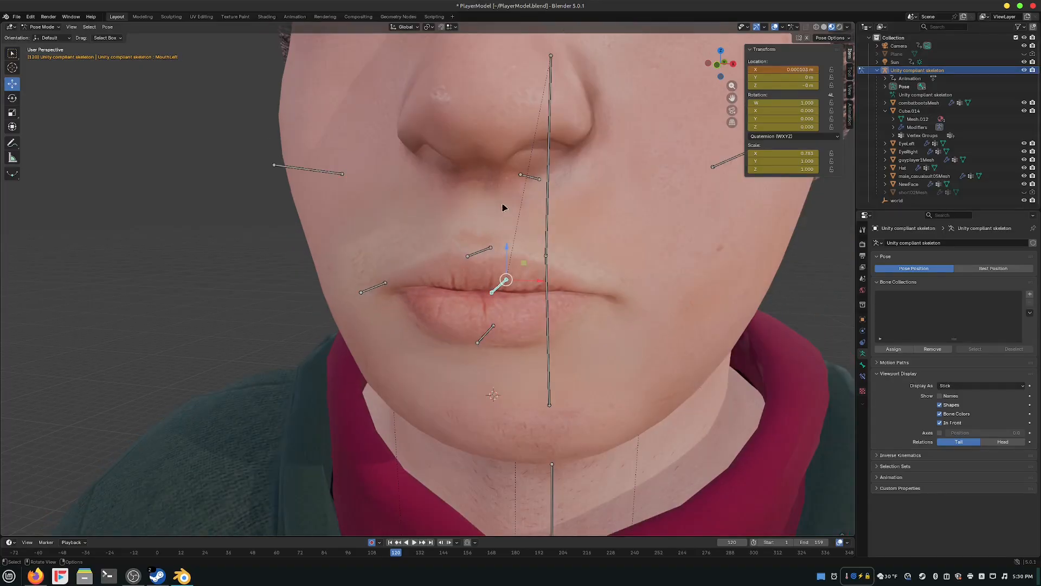
middle_drag(505, 232, 508, 192)
Try opening the jaw by rotating its bone 26.2° about global X to inspect the teeth, and clear the rotation.
click(10, 97)
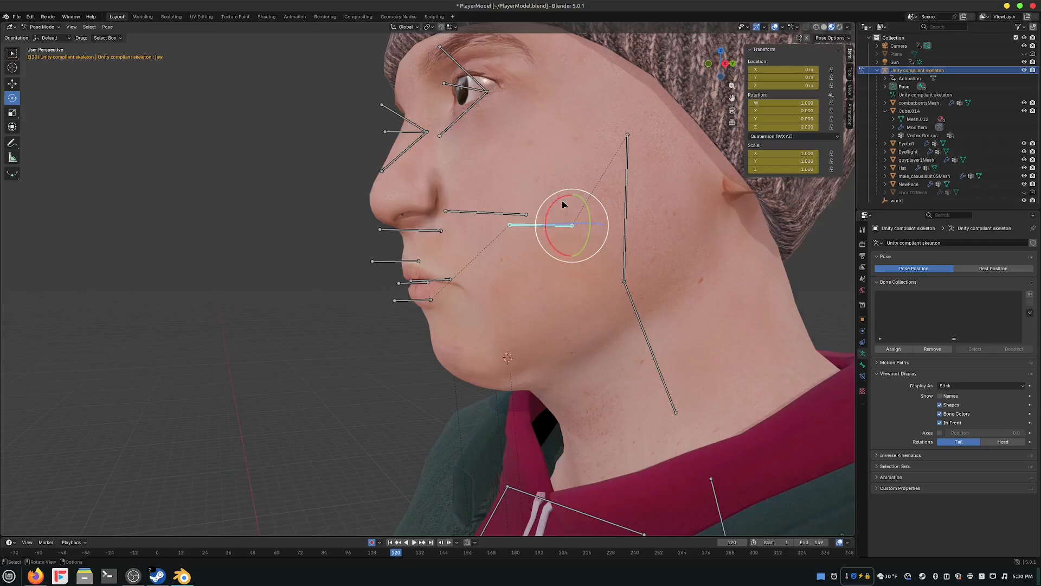
drag(545, 213, 495, 236)
middle_drag(495, 236, 411, 332)
scroll(473, 247, up, 4)
scroll(384, 338, up, 2)
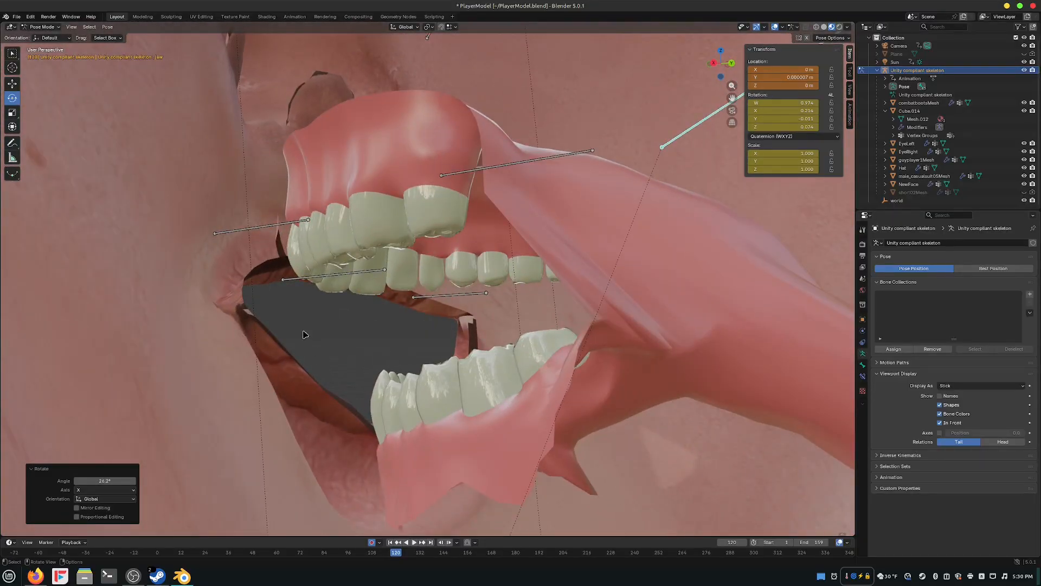
scroll(310, 339, down, 1)
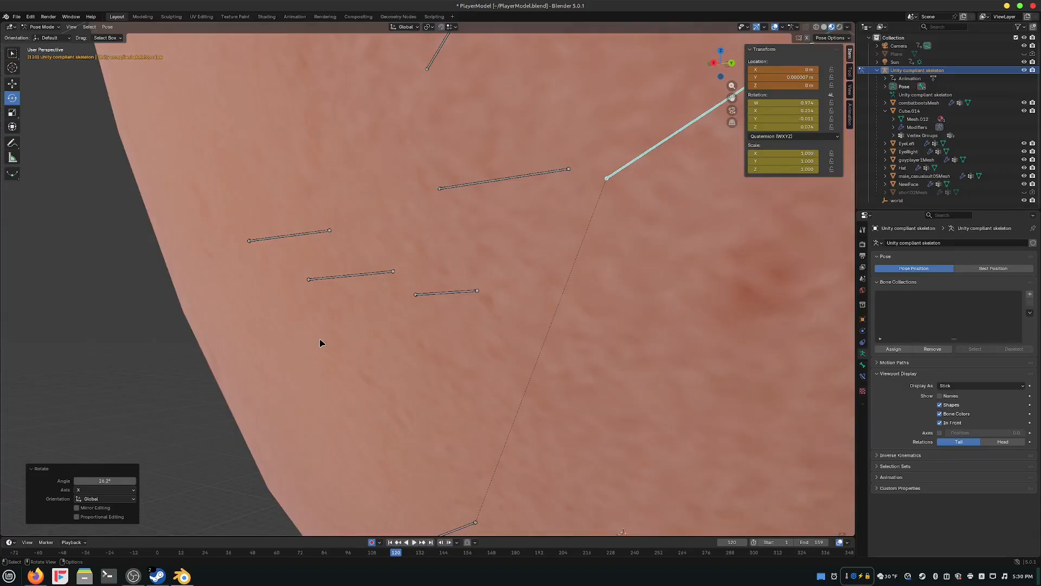
scroll(321, 342, up, 1)
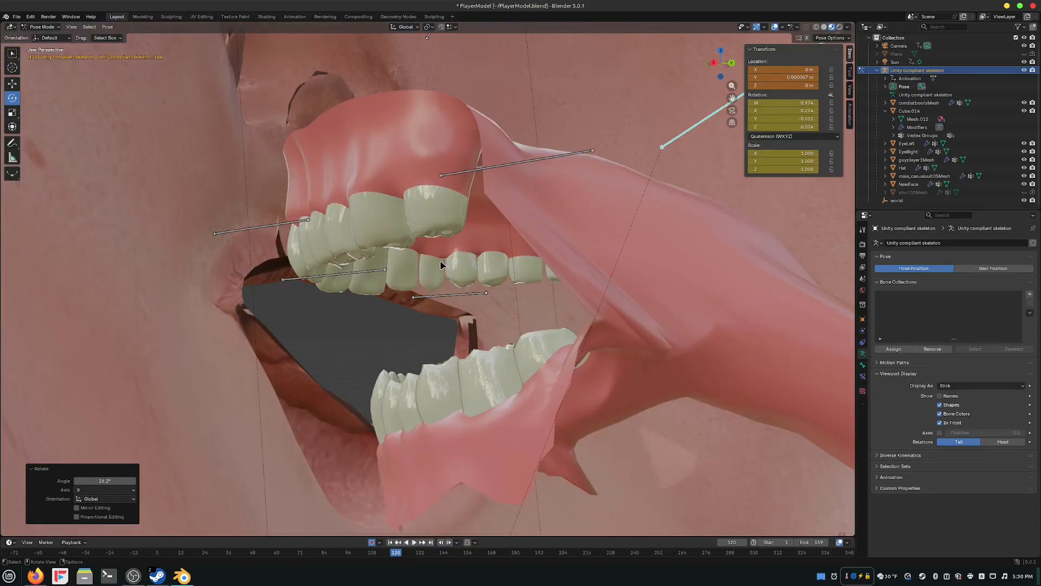
middle_drag(399, 272, 521, 248)
key(alt+r)
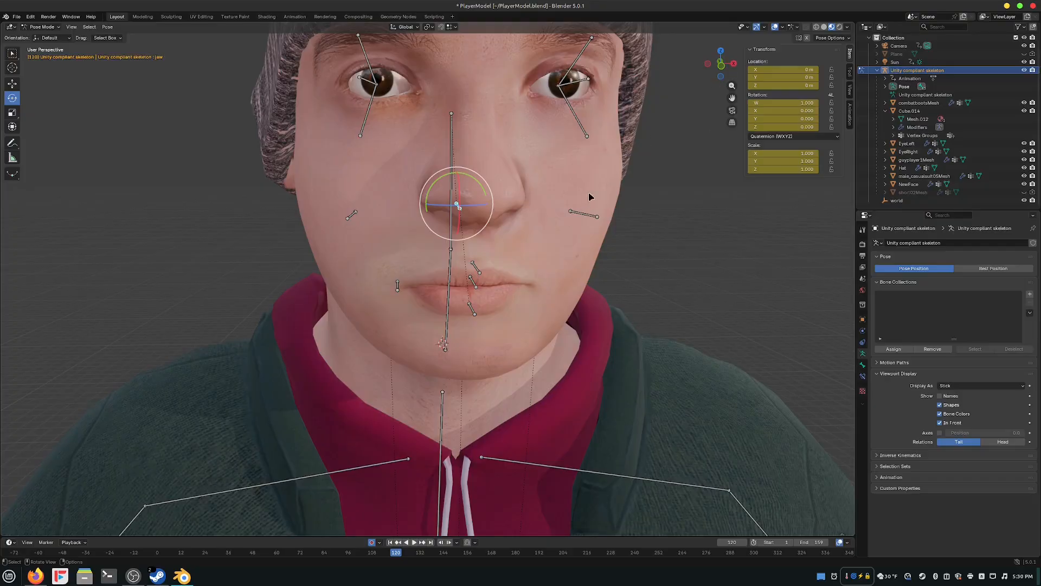
Try moving the left and right cheek bones outward from the face, and clear their location offsets.
middle_drag(590, 196, 581, 234)
click(582, 215)
click(11, 84)
drag(591, 220, 803, 179)
click(353, 214)
middle_drag(353, 213, 378, 232)
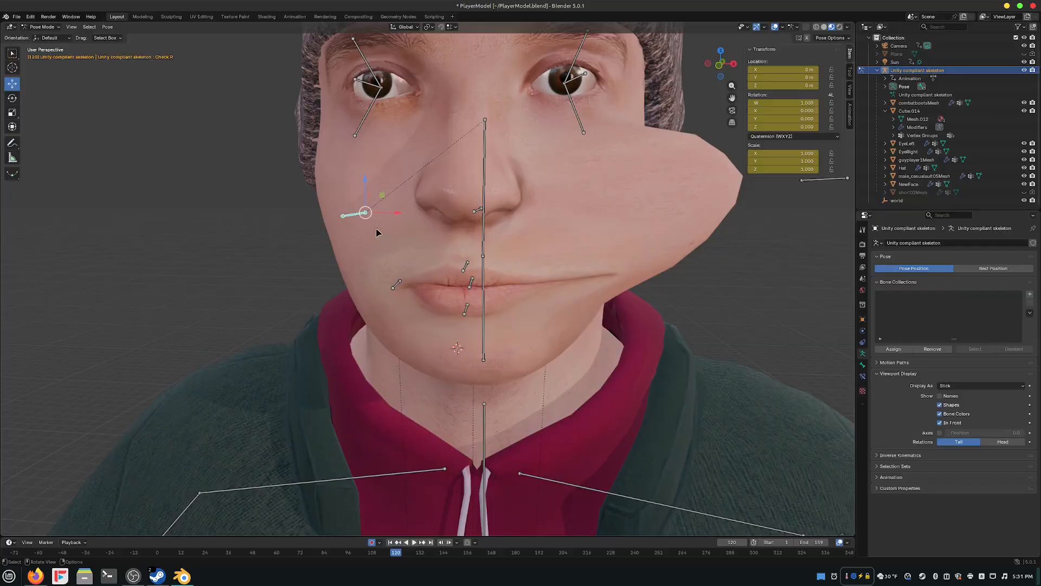
scroll(374, 227, down, 4)
drag(402, 247, 313, 221)
scroll(489, 263, up, 3)
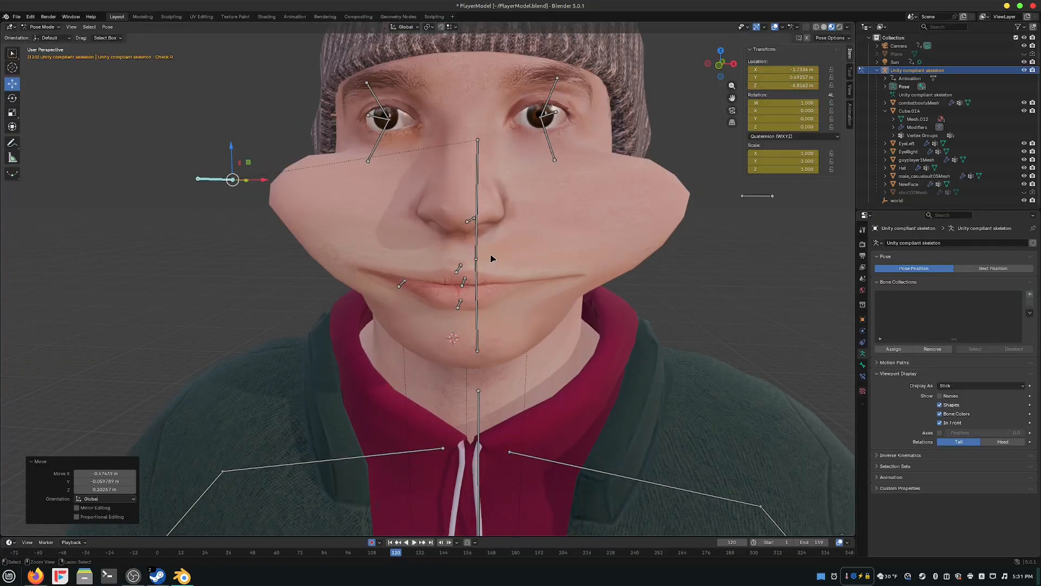
key(alt+g)
key(alt+g)
Try rotating the left eye bone freely in several directions to test the eyeball's motion, and undo the rotations.
middle_drag(490, 259, 450, 166)
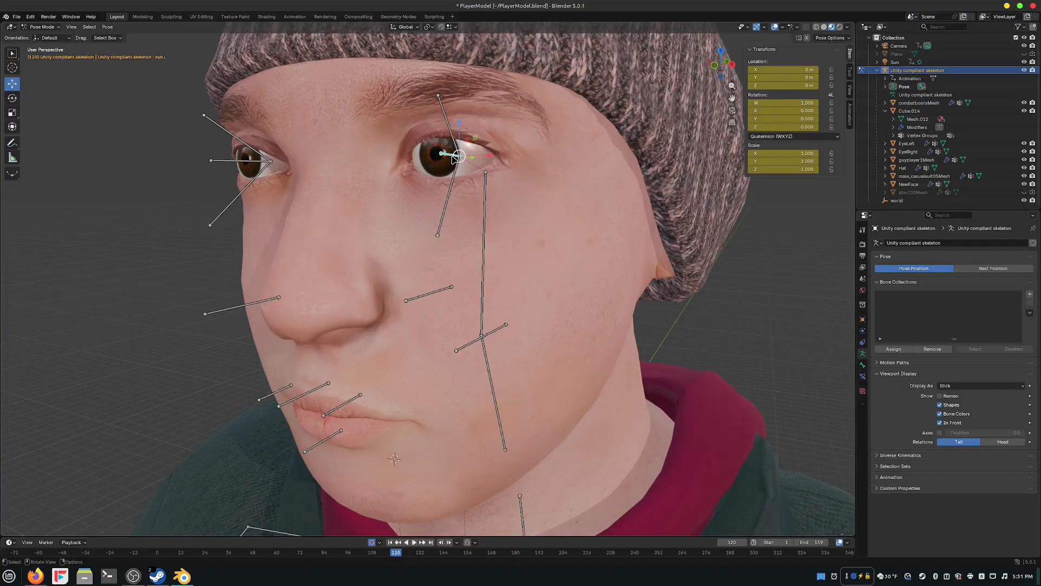
click(11, 97)
drag(471, 155, 408, 124)
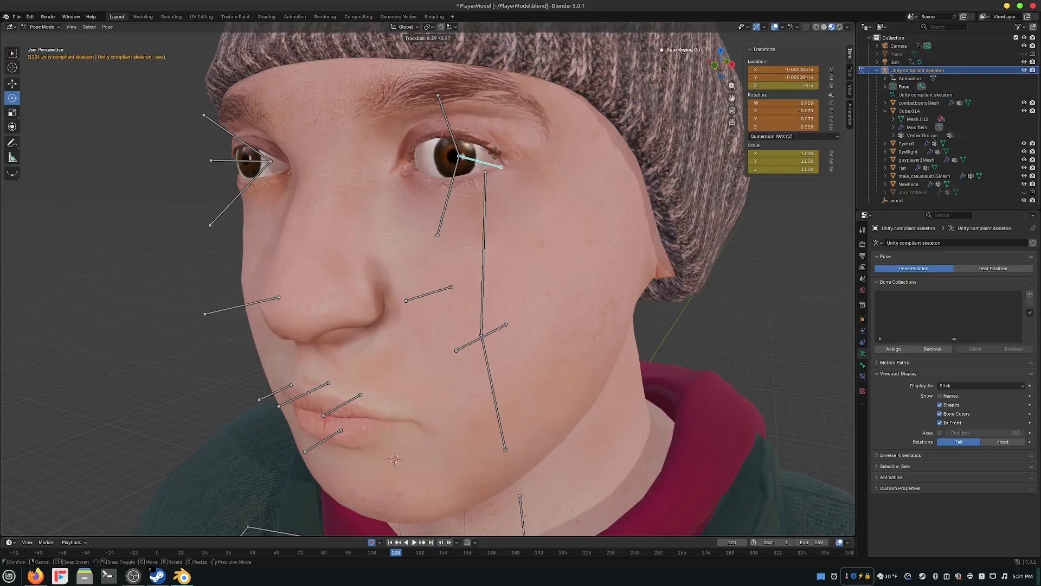
drag(412, 147, 413, 147)
middle_drag(413, 150, 447, 210)
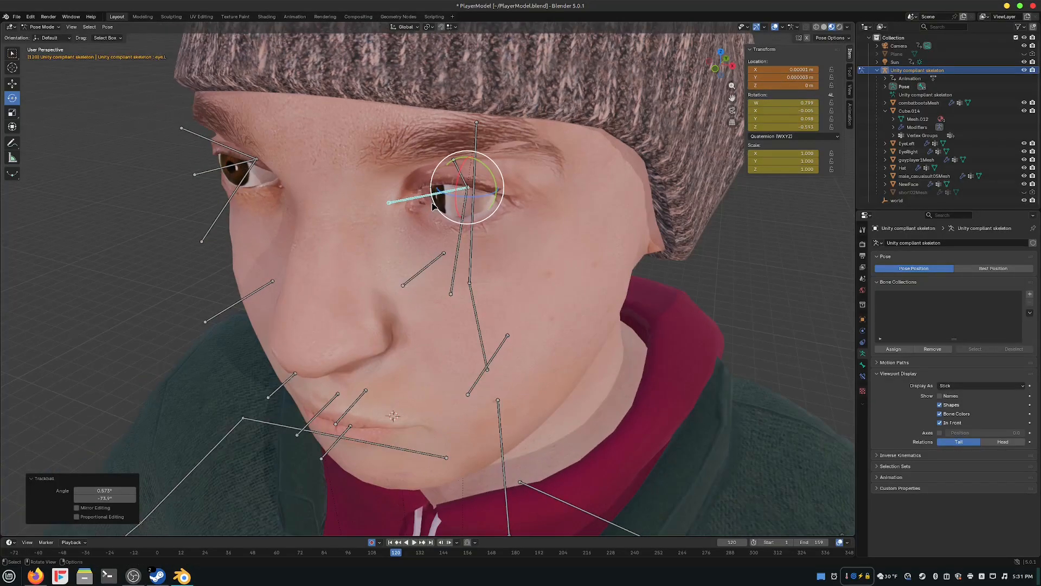
key(ctrl+z)
drag(437, 209, 466, 192)
key(ctrl+z)
middle_drag(447, 210, 460, 168)
drag(460, 168, 423, 161)
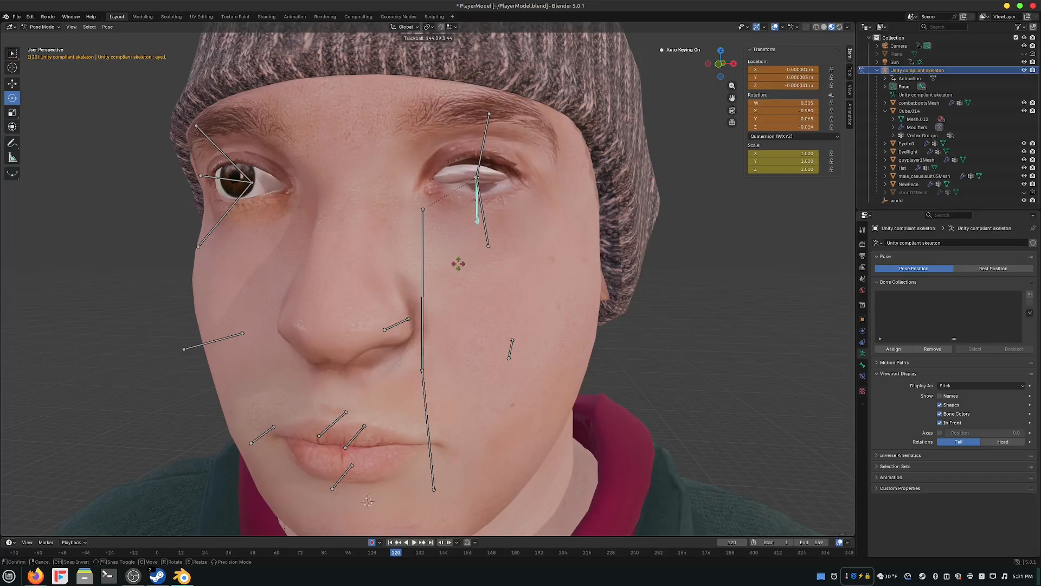
drag(467, 169, 465, 171)
key(ctrl+z)
Try rotating the right eye bone freely to turn the eyeball, and undo the rotation.
middle_drag(416, 185, 496, 191)
click(329, 189)
mouse_move(329, 191)
mouse_down()
mouse_move(393, 198)
mouse_move(313, 207)
mouse_move(331, 208)
mouse_up()
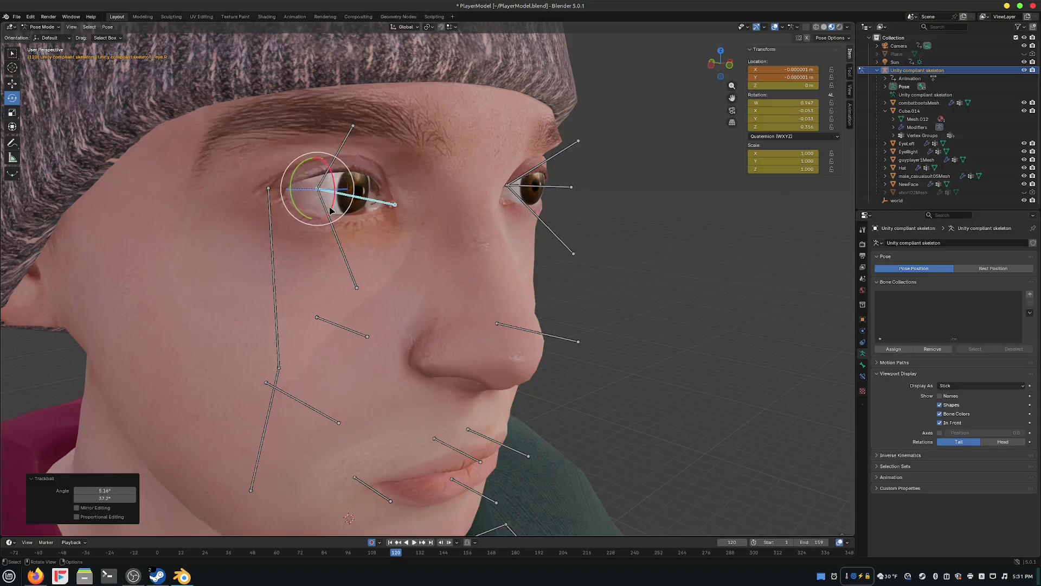
key(ctrl+z)
Try lowering the right upper eyelid bone about global X, and rotate the right lower eyelid bone 27.9° about the same axis.
click(340, 168)
middle_drag(341, 168, 404, 184)
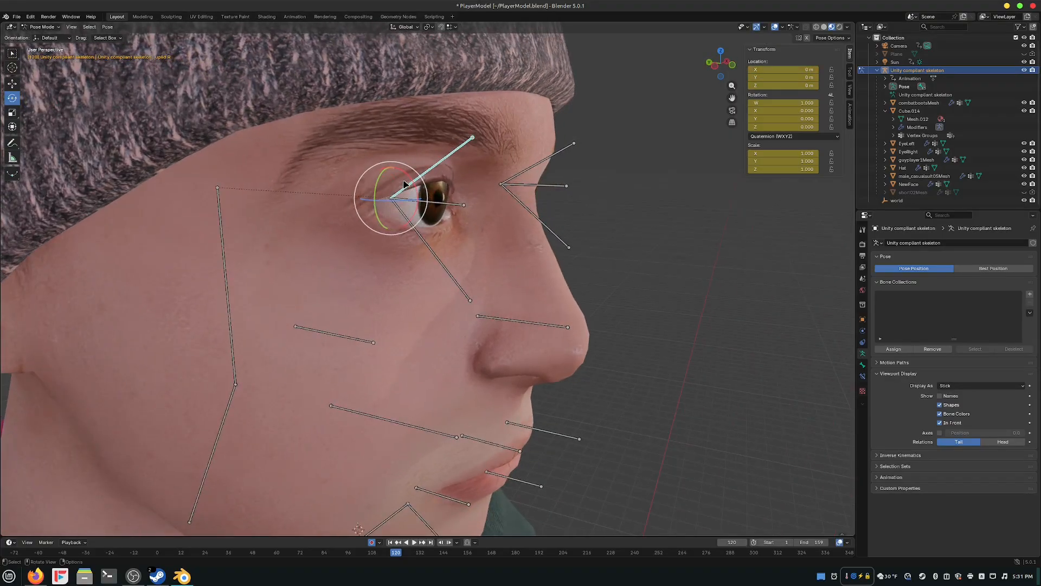
drag(402, 172, 400, 177)
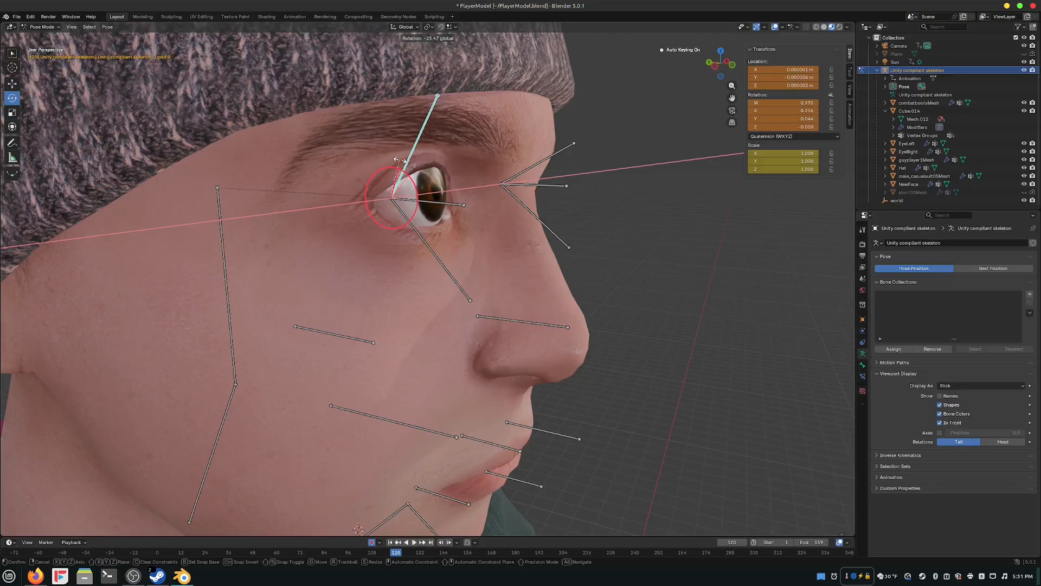
drag(397, 161, 409, 196)
middle_drag(408, 195, 364, 211)
click(359, 216)
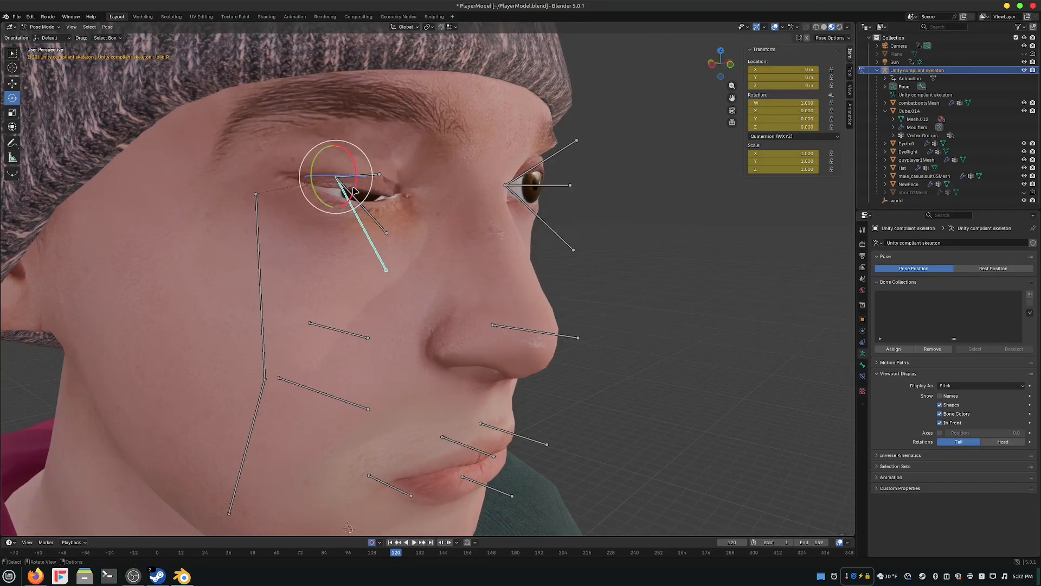
mouse_move(354, 191)
mouse_down()
mouse_move(348, 201)
mouse_move(358, 191)
mouse_up()
middle_drag(441, 232, 480, 181)
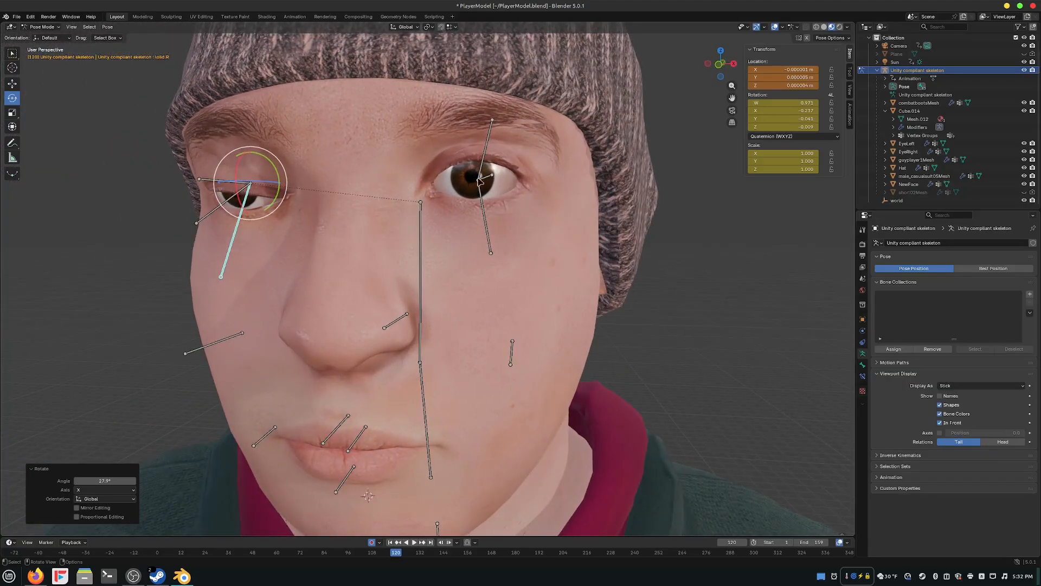
Try turning the left eye bone outward and rotating the bottom lip bone about the global X axis.
click(479, 181)
drag(480, 181, 490, 183)
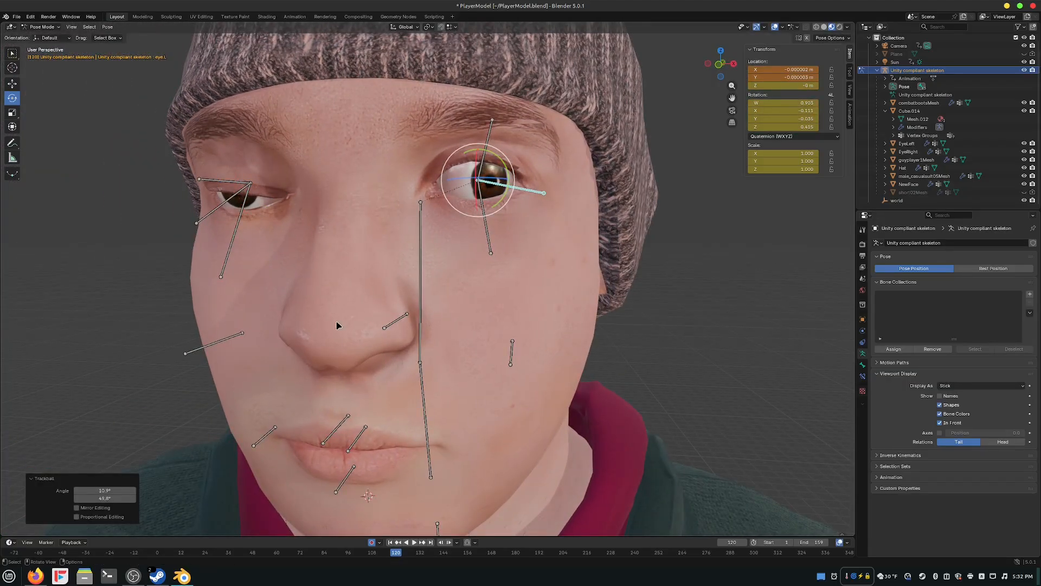
scroll(337, 326, down, 2)
click(367, 411)
click(370, 412)
drag(373, 398, 376, 383)
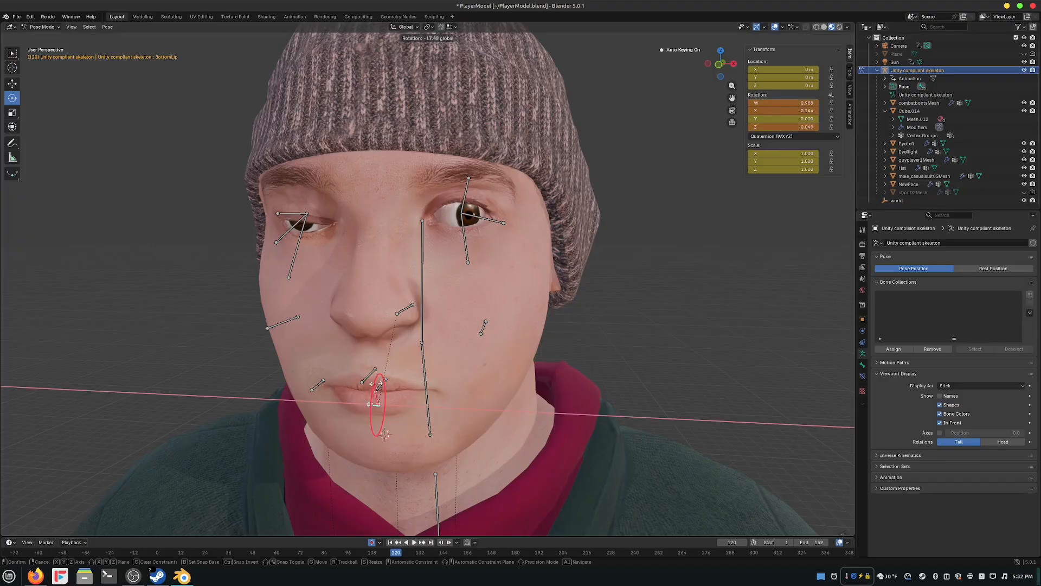
drag(384, 434, 380, 427)
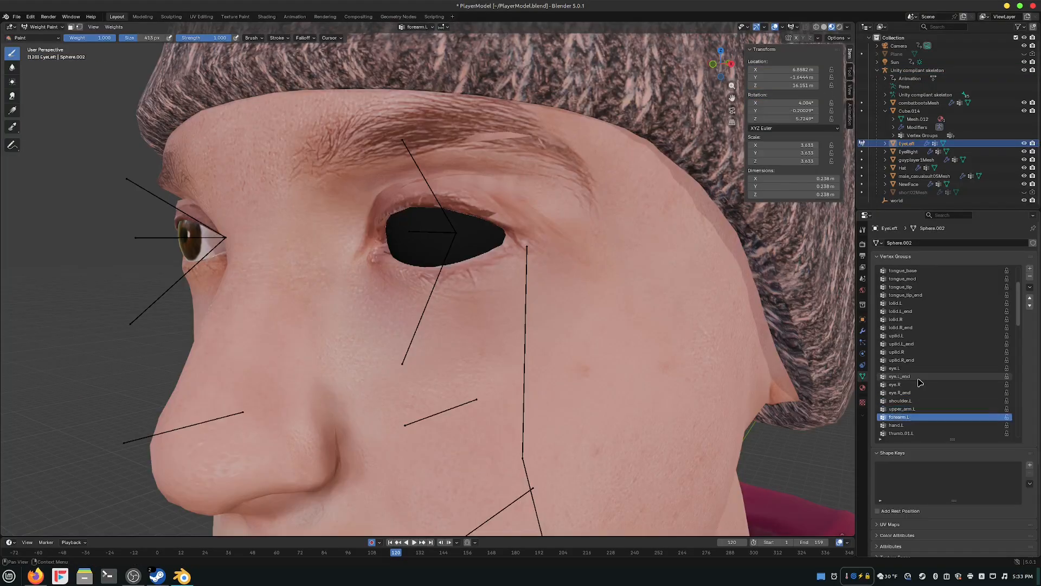
Step through the vertex groups of EyeLeft to check which ones carry weights on the eyeball.
ctrl+scroll(921, 383, down, 20)
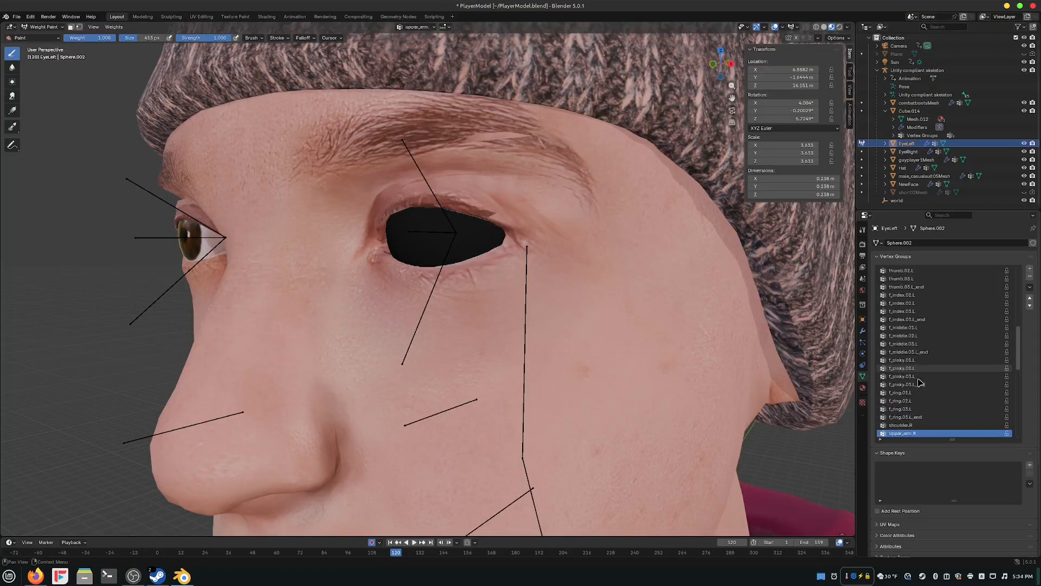
ctrl+scroll(920, 383, down, 16)
ctrl+scroll(921, 383, up, 20)
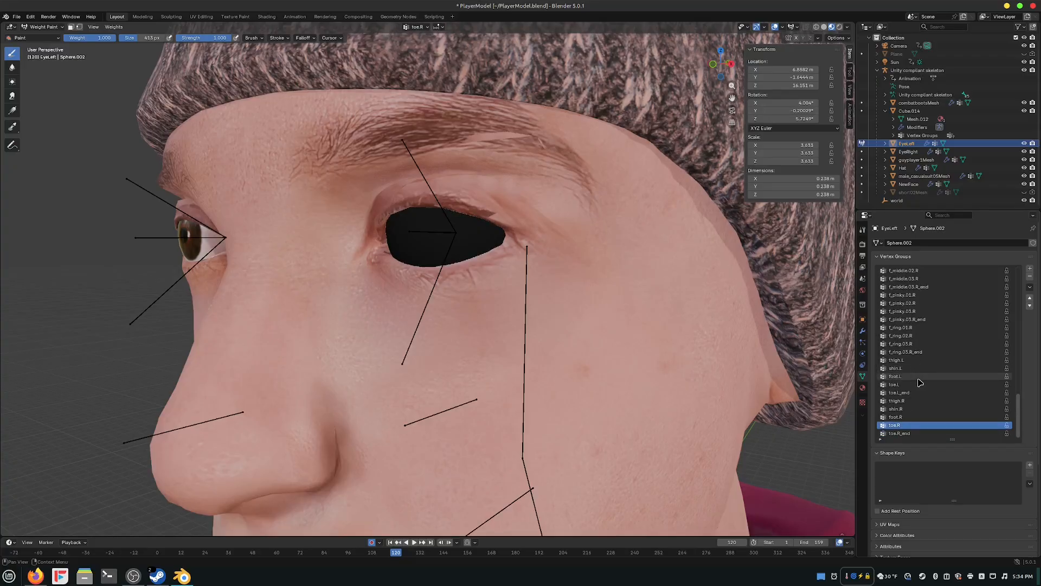
ctrl+scroll(920, 382, up, 20)
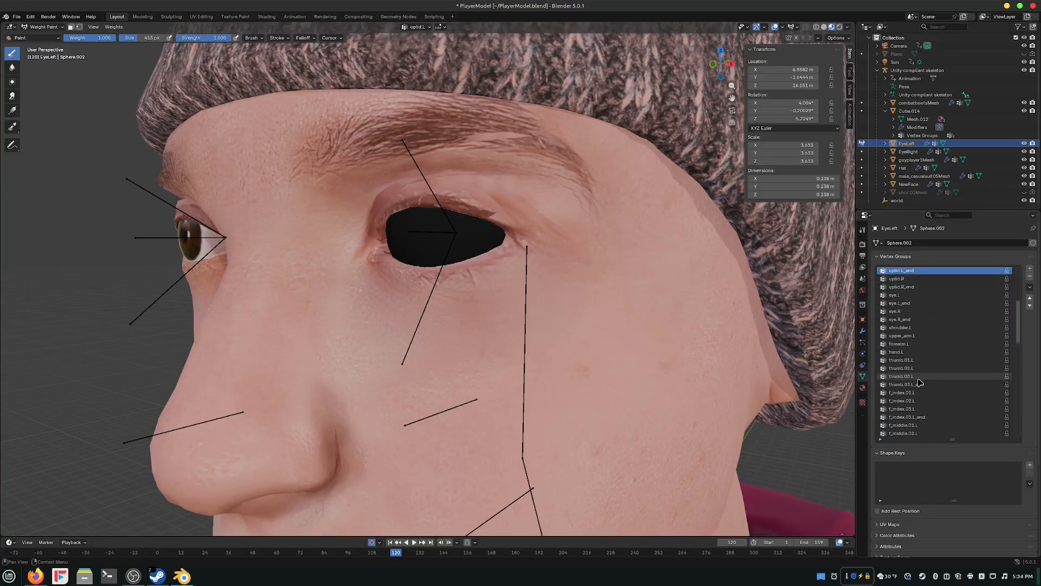
ctrl+scroll(920, 383, down, 1)
ctrl+scroll(920, 383, down, 4)
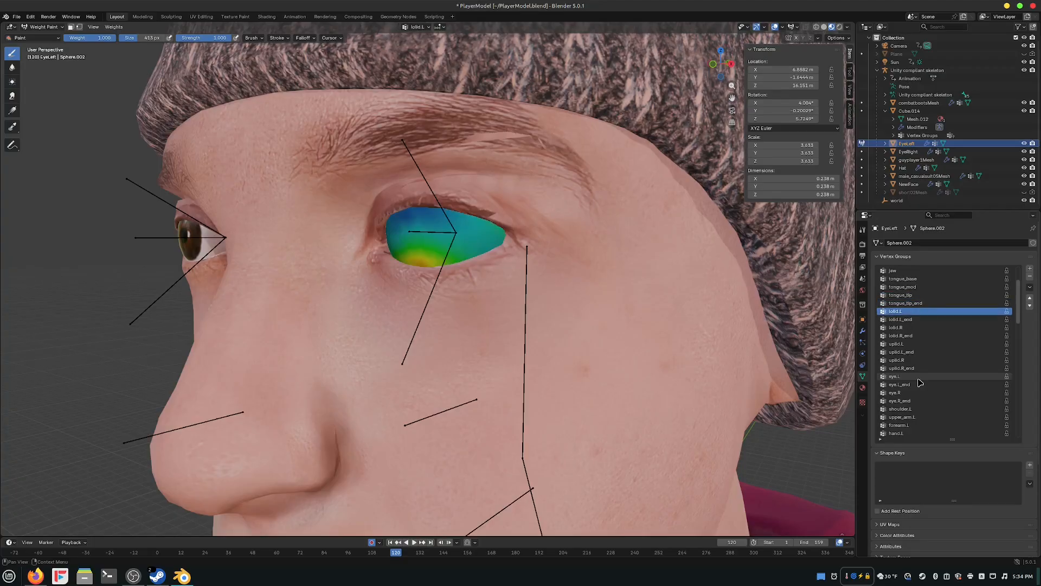
ctrl+scroll(920, 383, down, 1)
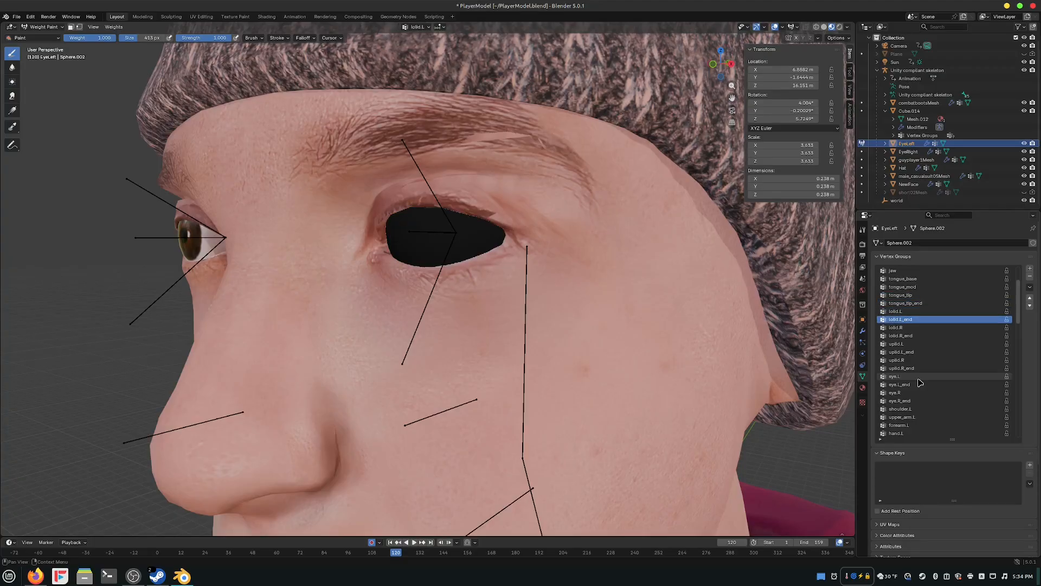
Erase EyeLeft's uplid.L weights by painting over the eyeball with zero weight, enlarging the brush to 1000 px.
ctrl+scroll(921, 383, down, 3)
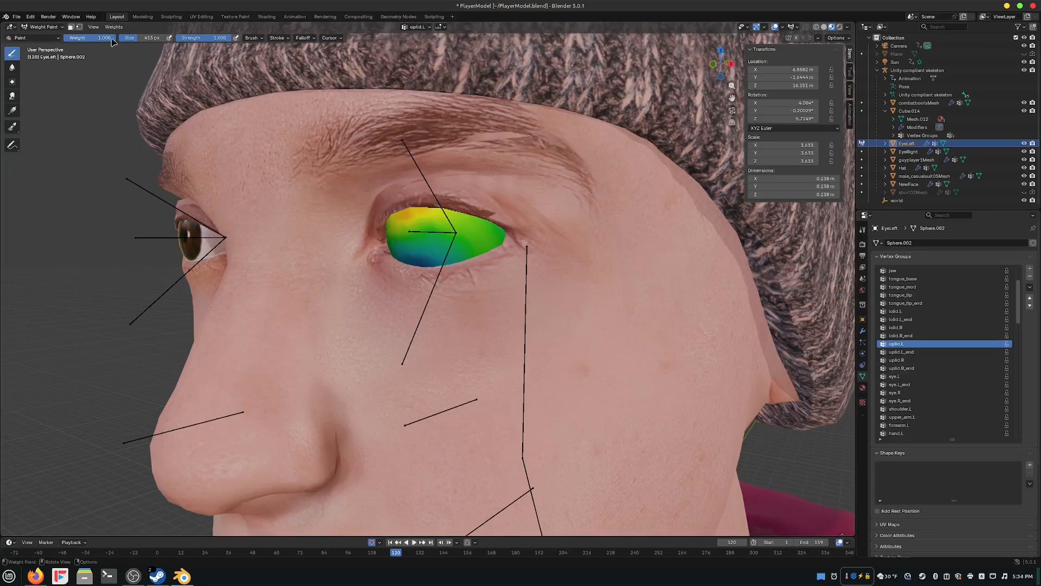
drag(96, 41, 49, 43)
mouse_move(427, 232)
mouse_down()
mouse_move(453, 265)
mouse_move(393, 239)
mouse_move(406, 223)
mouse_up()
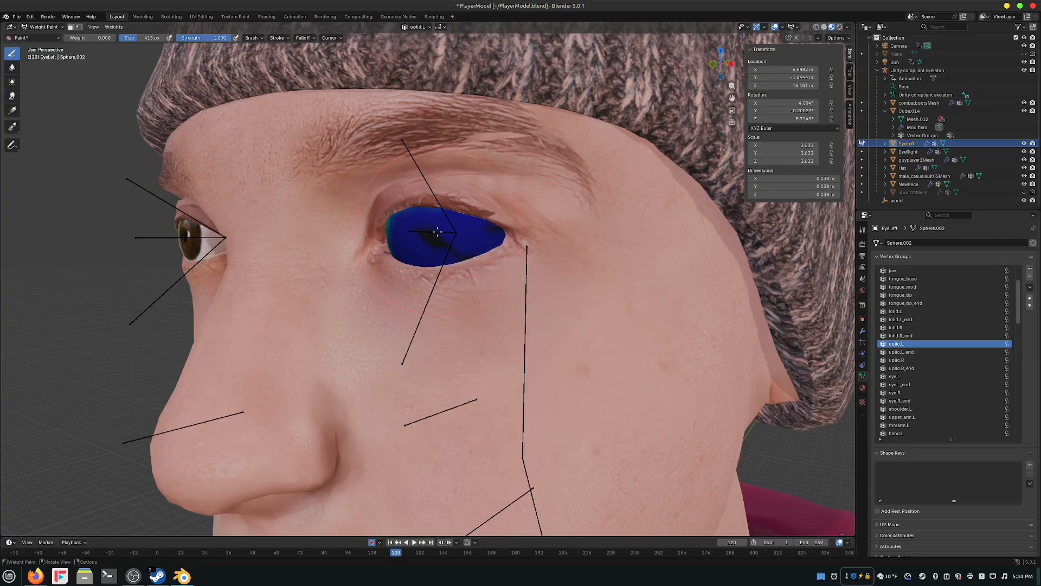
key(f)
click(386, 246)
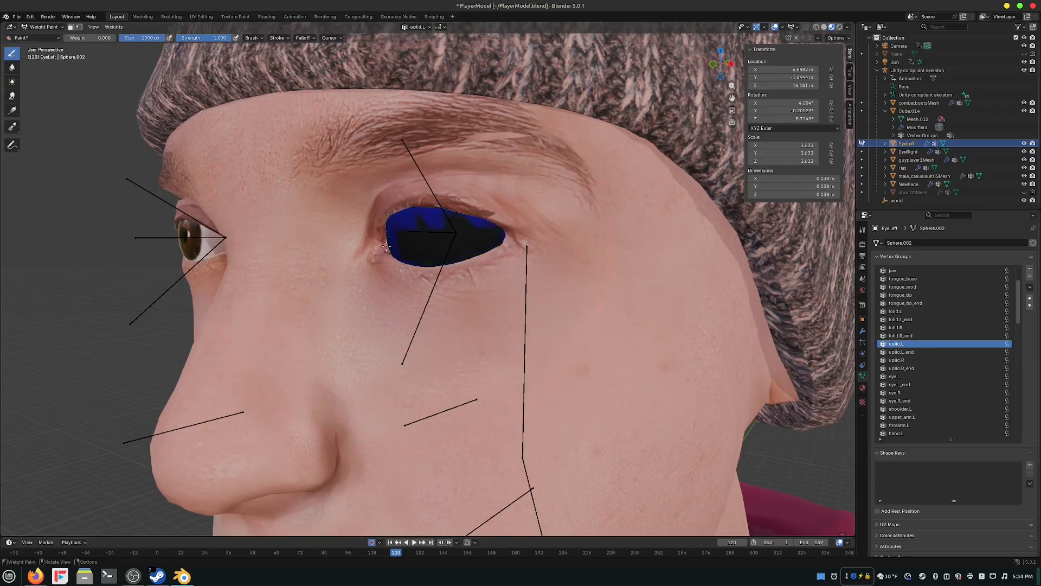
middle_drag(383, 223, 578, 235)
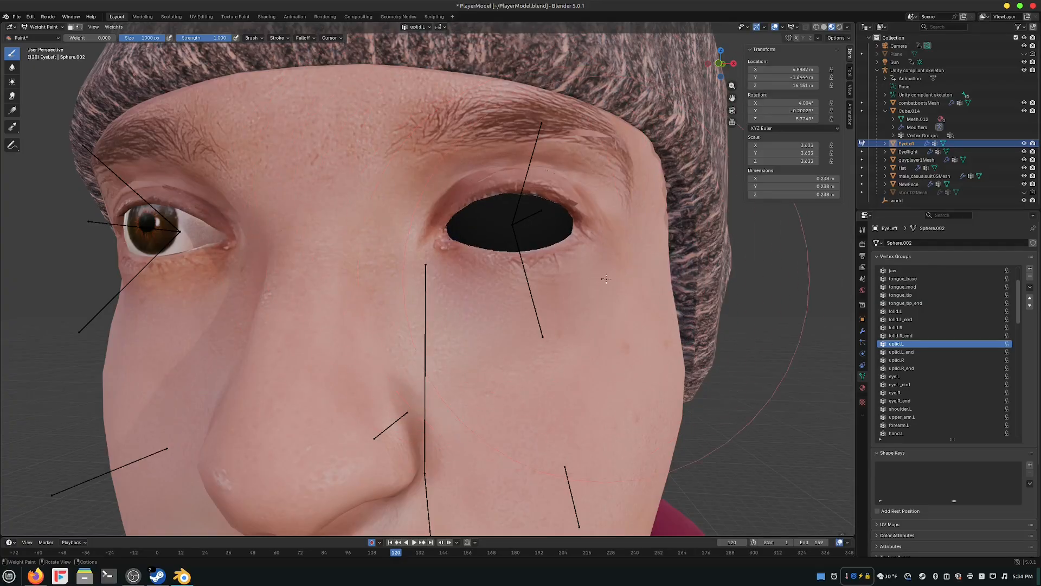
middle_drag(585, 226, 678, 234)
Erase EyeLeft's lolid.L weights by painting over the eyeball with zero weight, and check its neighbouring vertex groups through to eye.L.
click(901, 336)
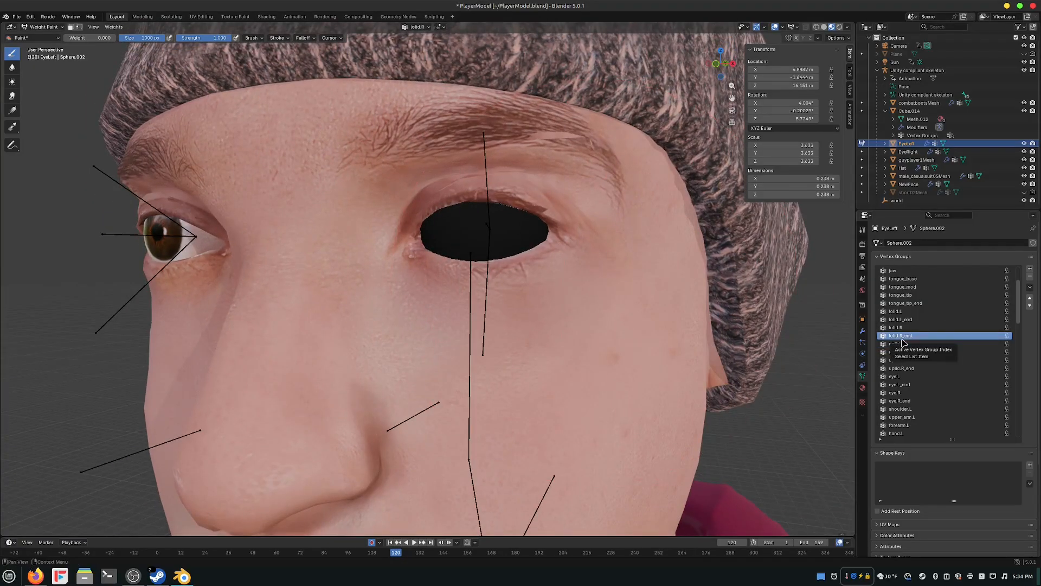
key(Up)
key(Up)
key(Up)
drag(537, 231, 544, 231)
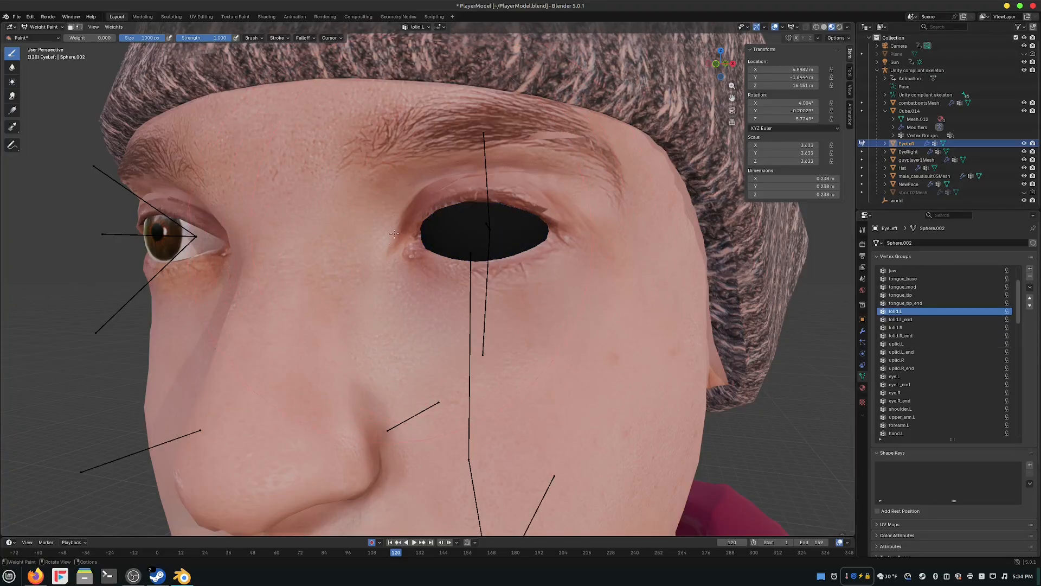
mouse_move(524, 270)
middle_down()
mouse_move(496, 266)
mouse_move(533, 225)
mouse_move(530, 287)
middle_up()
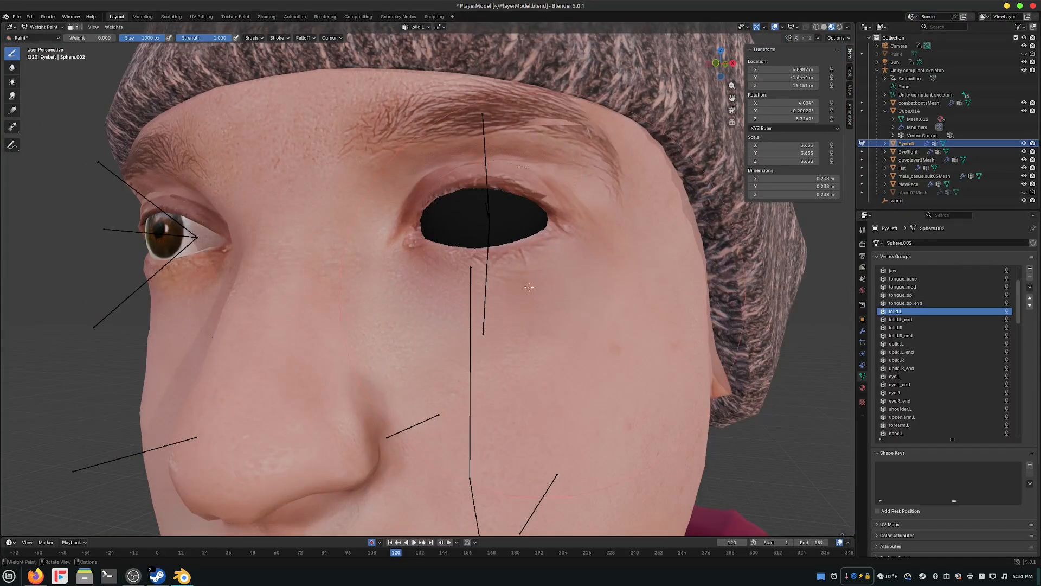
ctrl+scroll(898, 306, up, 2)
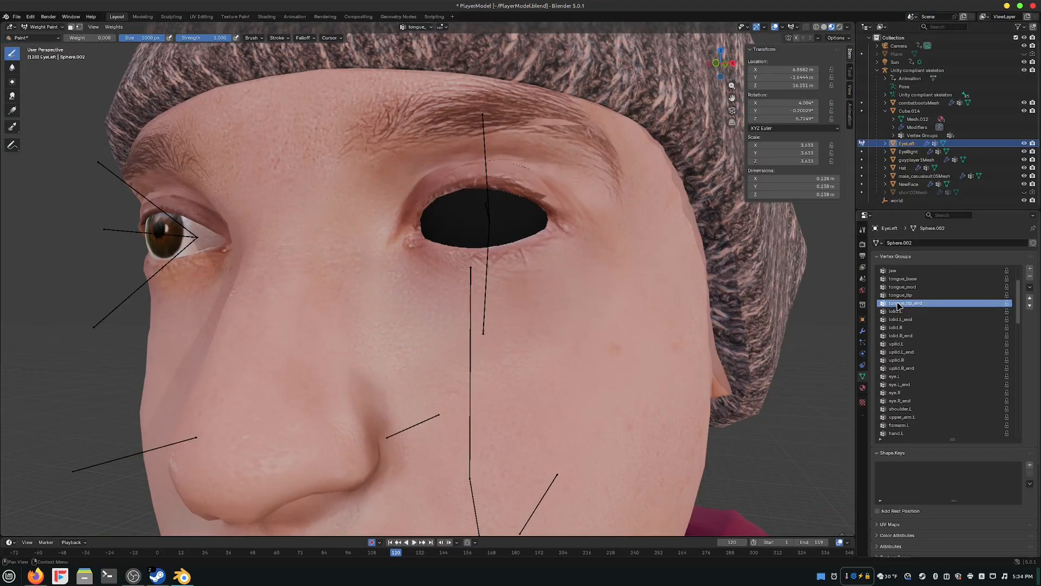
ctrl+scroll(898, 306, down, 3)
ctrl+scroll(899, 306, down, 7)
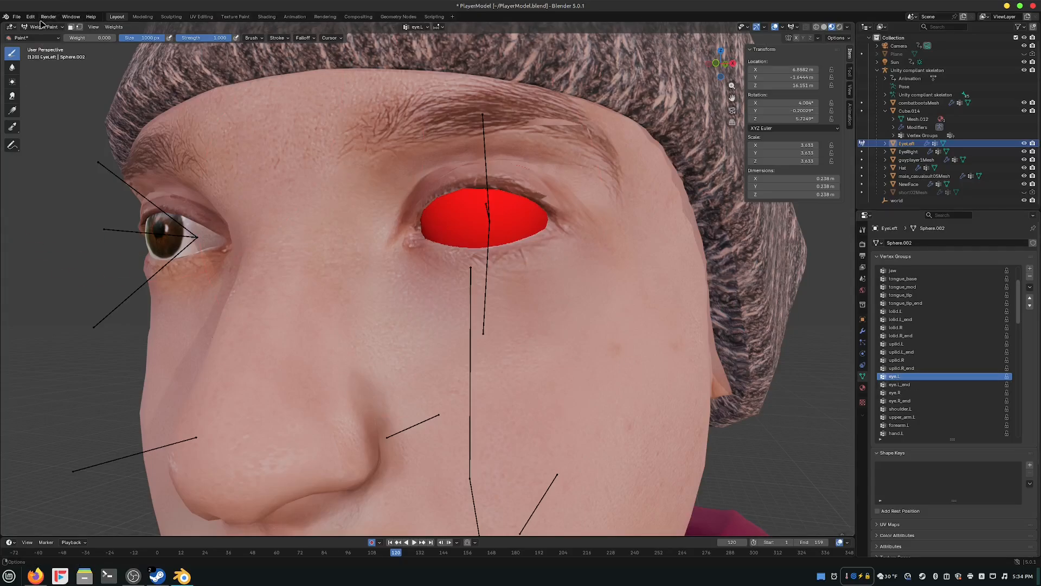
Return EyeLeft to Object Mode, and put the Unity compliant skeleton armature into Pose Mode.
click(41, 24)
click(44, 36)
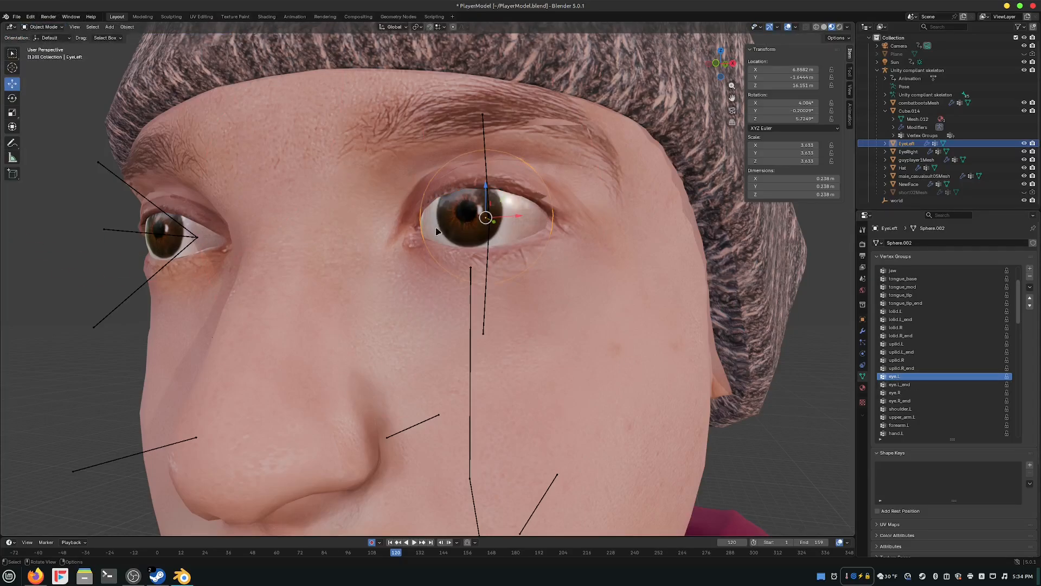
click(490, 259)
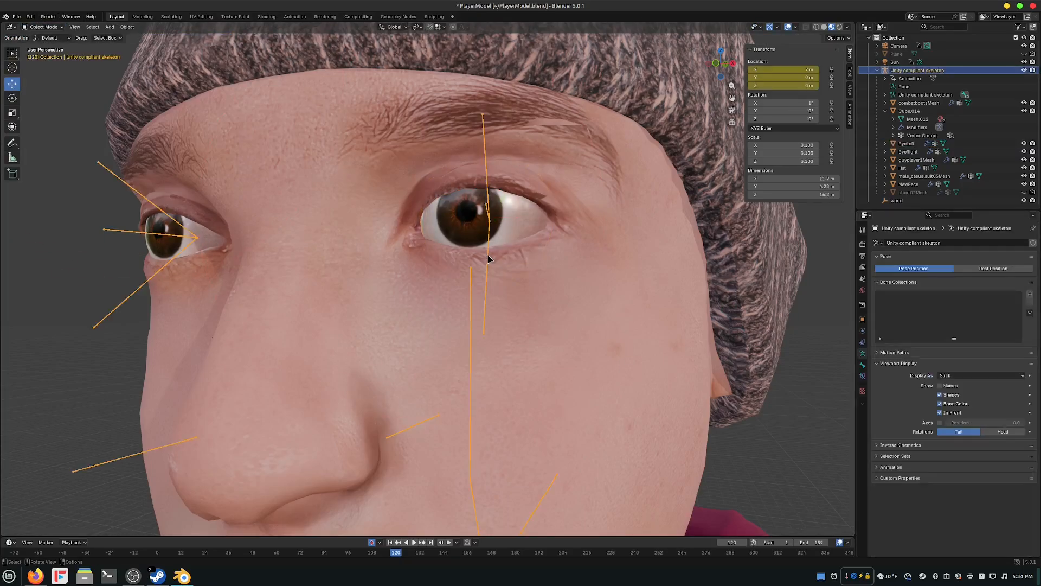
click(41, 26)
click(43, 54)
Try rotating the left upper and lower eyelid bones to test the cleaned eyeball weights, and undo the rotations.
middle_drag(123, 101, 359, 204)
drag(395, 221, 392, 249)
middle_drag(392, 249, 408, 252)
click(410, 270)
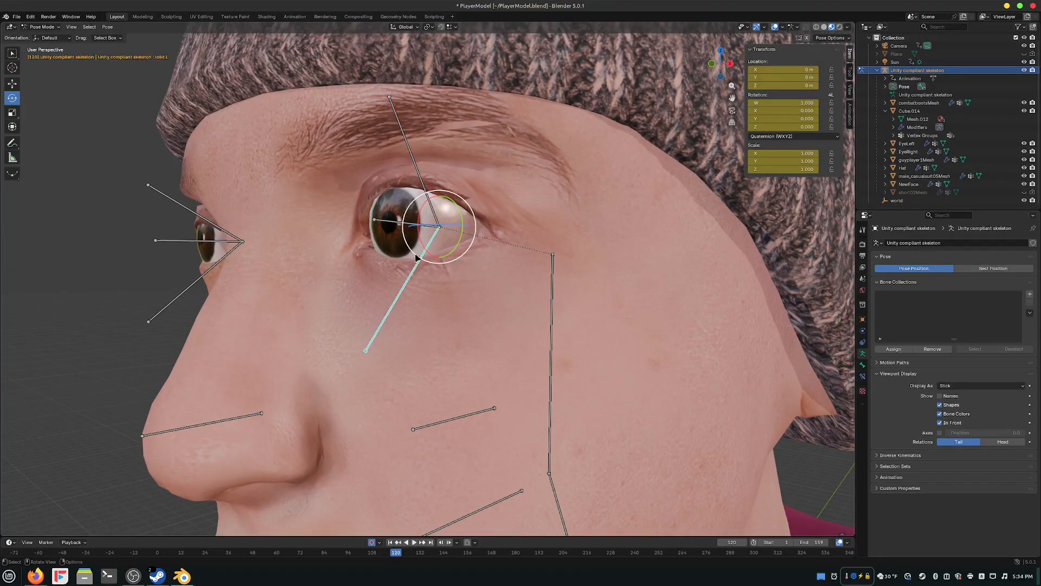
drag(421, 237, 378, 210)
middle_drag(377, 211, 444, 282)
key(ctrl+z)
key(ctrl+z)
key(ctrl+z)
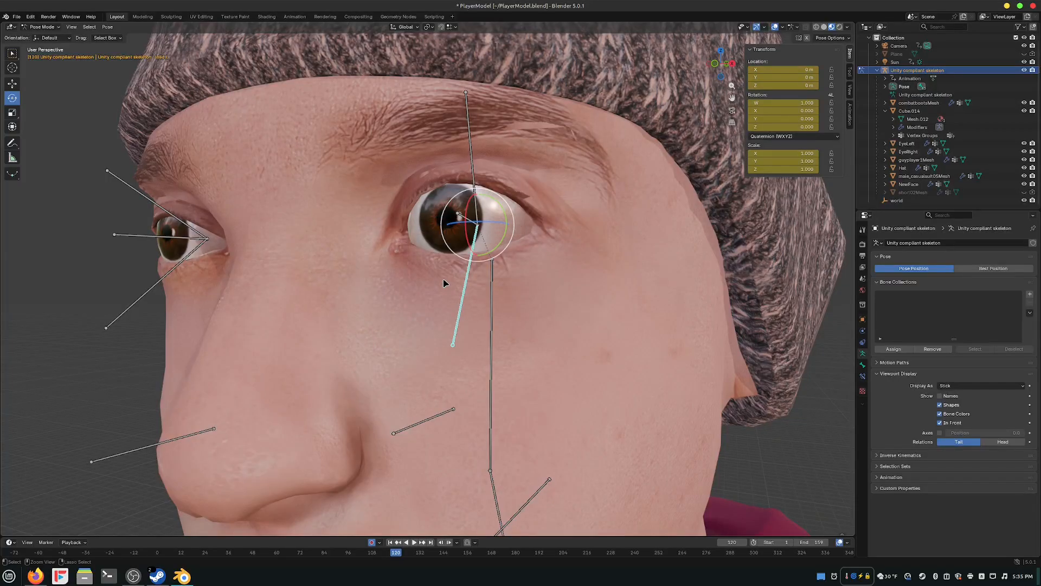
Try swinging the left eye bone in several directions with free trackball rotation, ending with the eye turned outward.
click(463, 221)
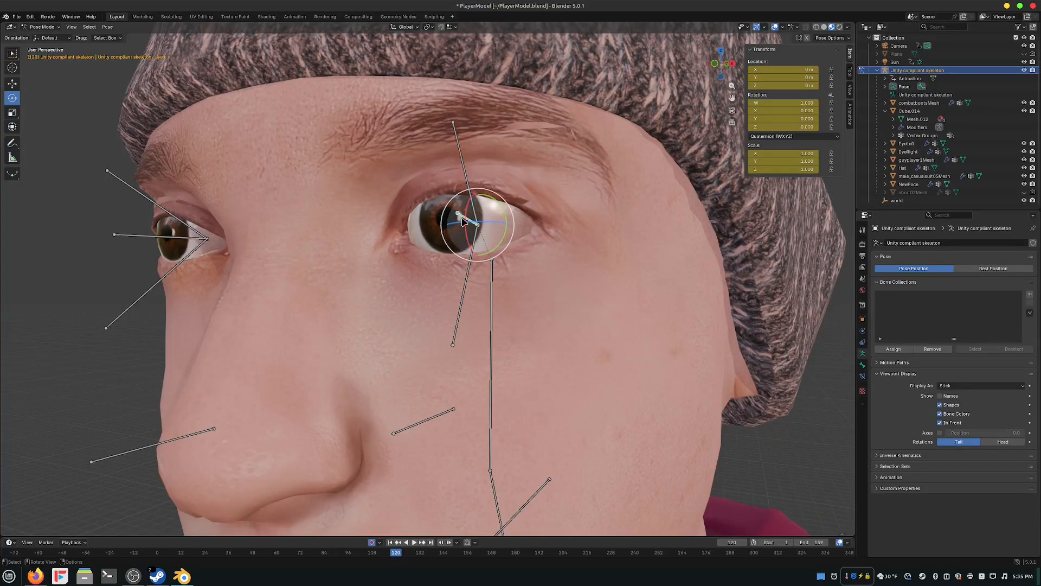
mouse_move(471, 244)
mouse_down()
mouse_move(514, 246)
mouse_move(442, 249)
mouse_move(502, 247)
mouse_move(467, 239)
mouse_move(462, 248)
mouse_up()
drag(541, 245, 554, 218)
drag(404, 322, 524, 243)
scroll(568, 270, down, 6)
Save PlayerModel.blend, and clear the left eye bone's location and rotation back to the rest pose.
key(ctrl+s)
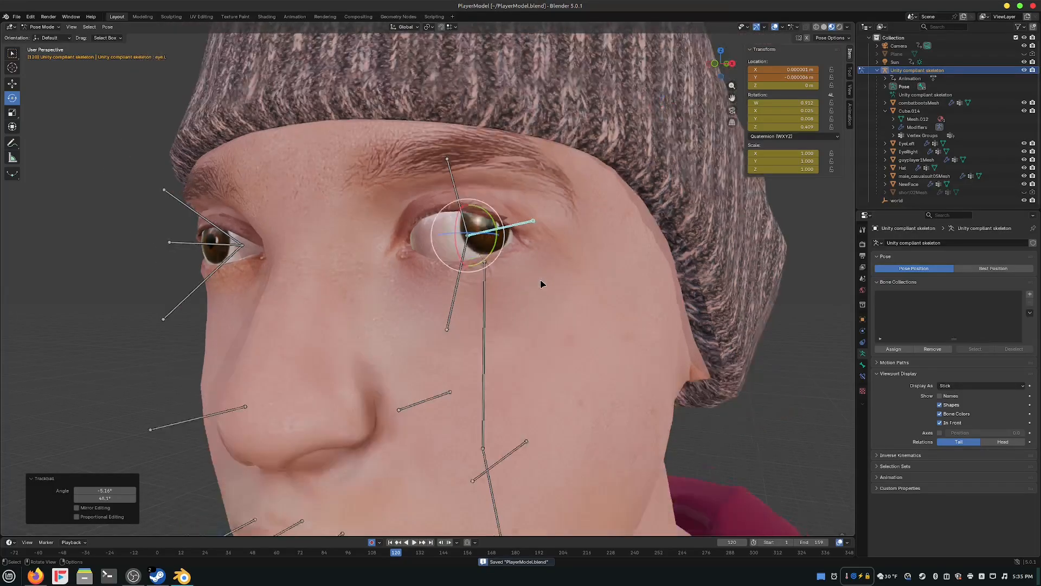
key(alt+g)
key(alt+r)
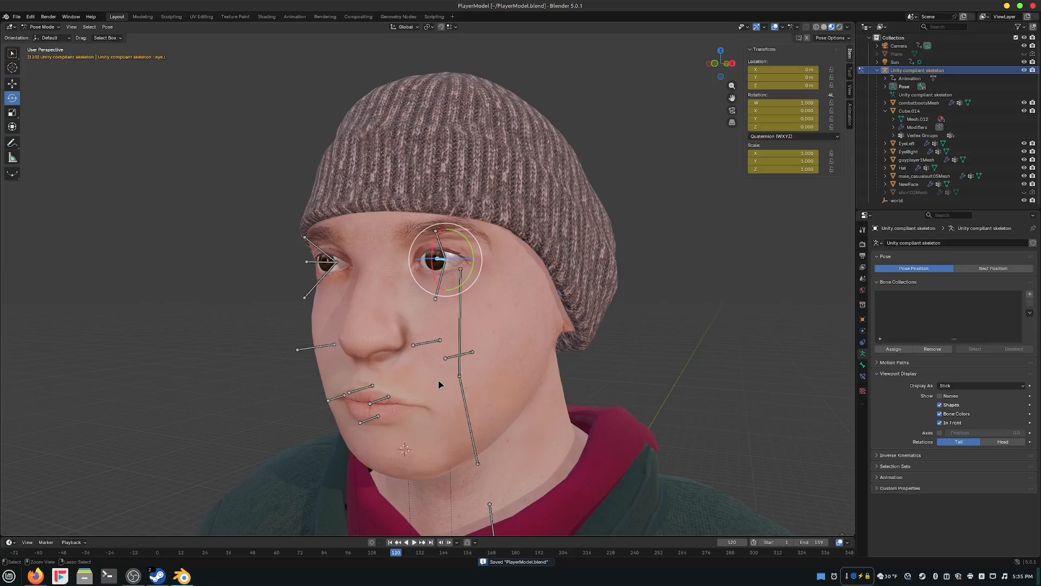
scroll(440, 384, down, 3)
middle_drag(440, 384, 412, 380)
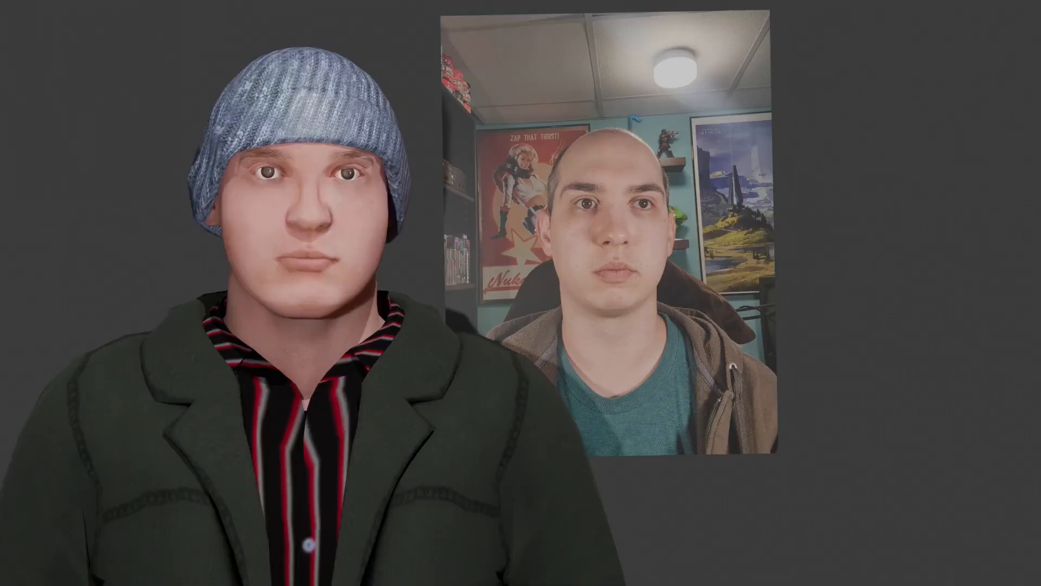